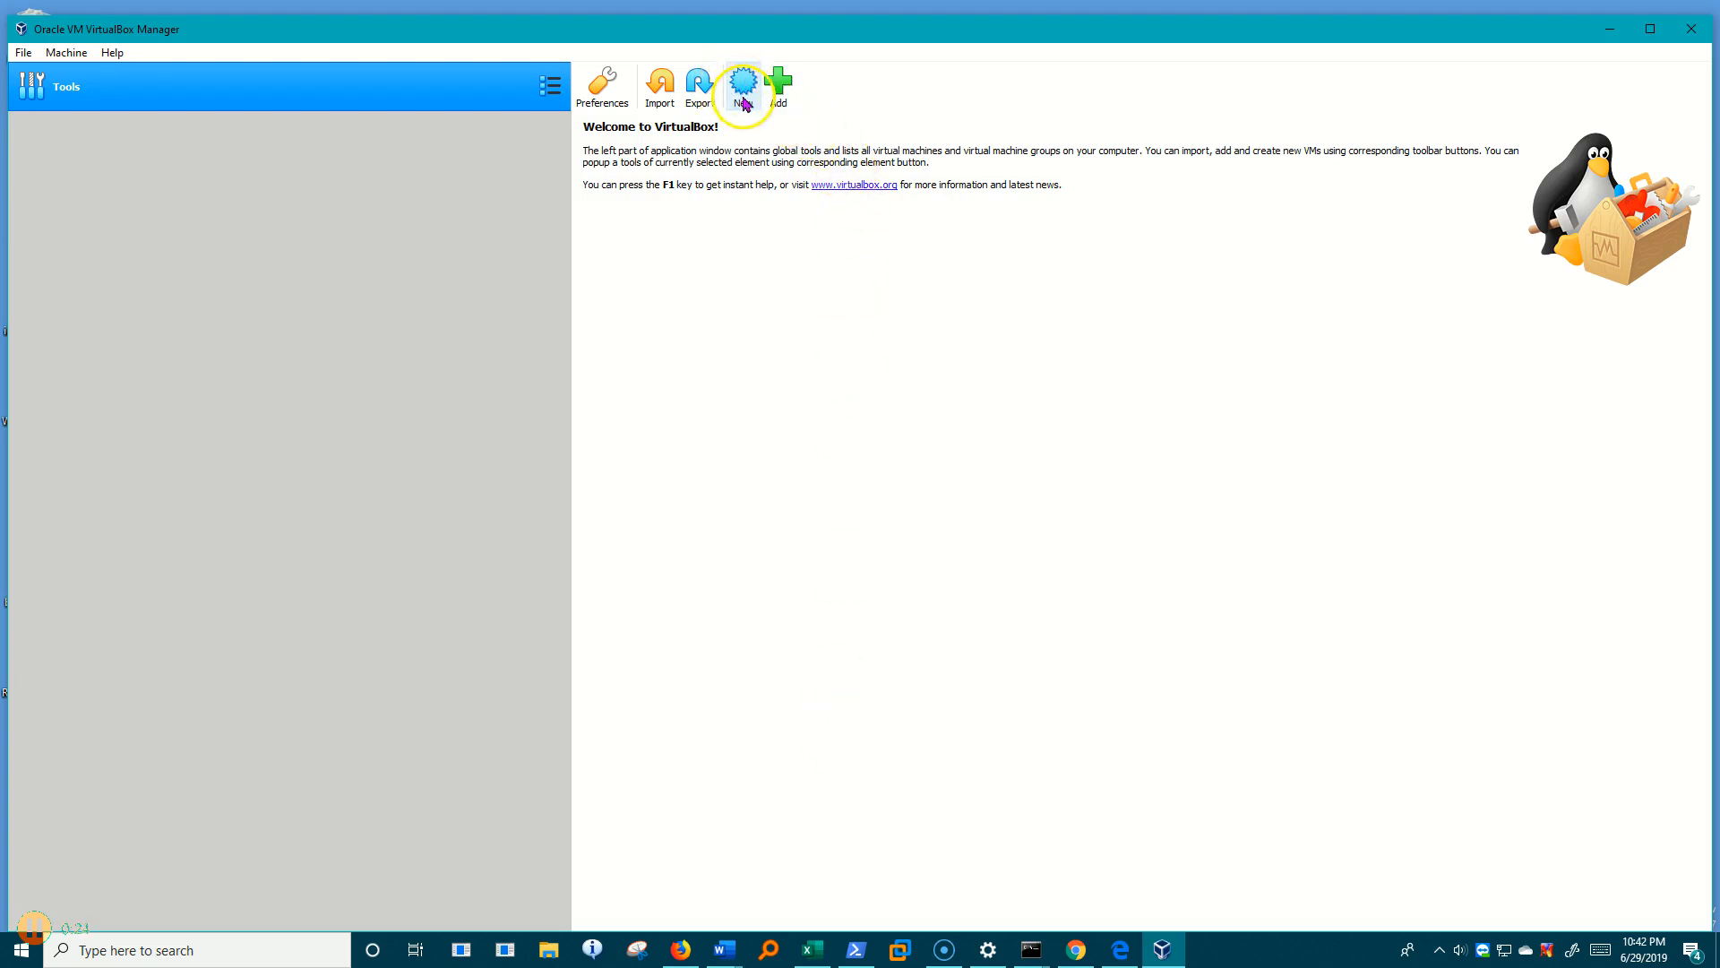
Start creating a new virtual machine and name it "Windows 10 x64 Pro 1903".
click(66, 53)
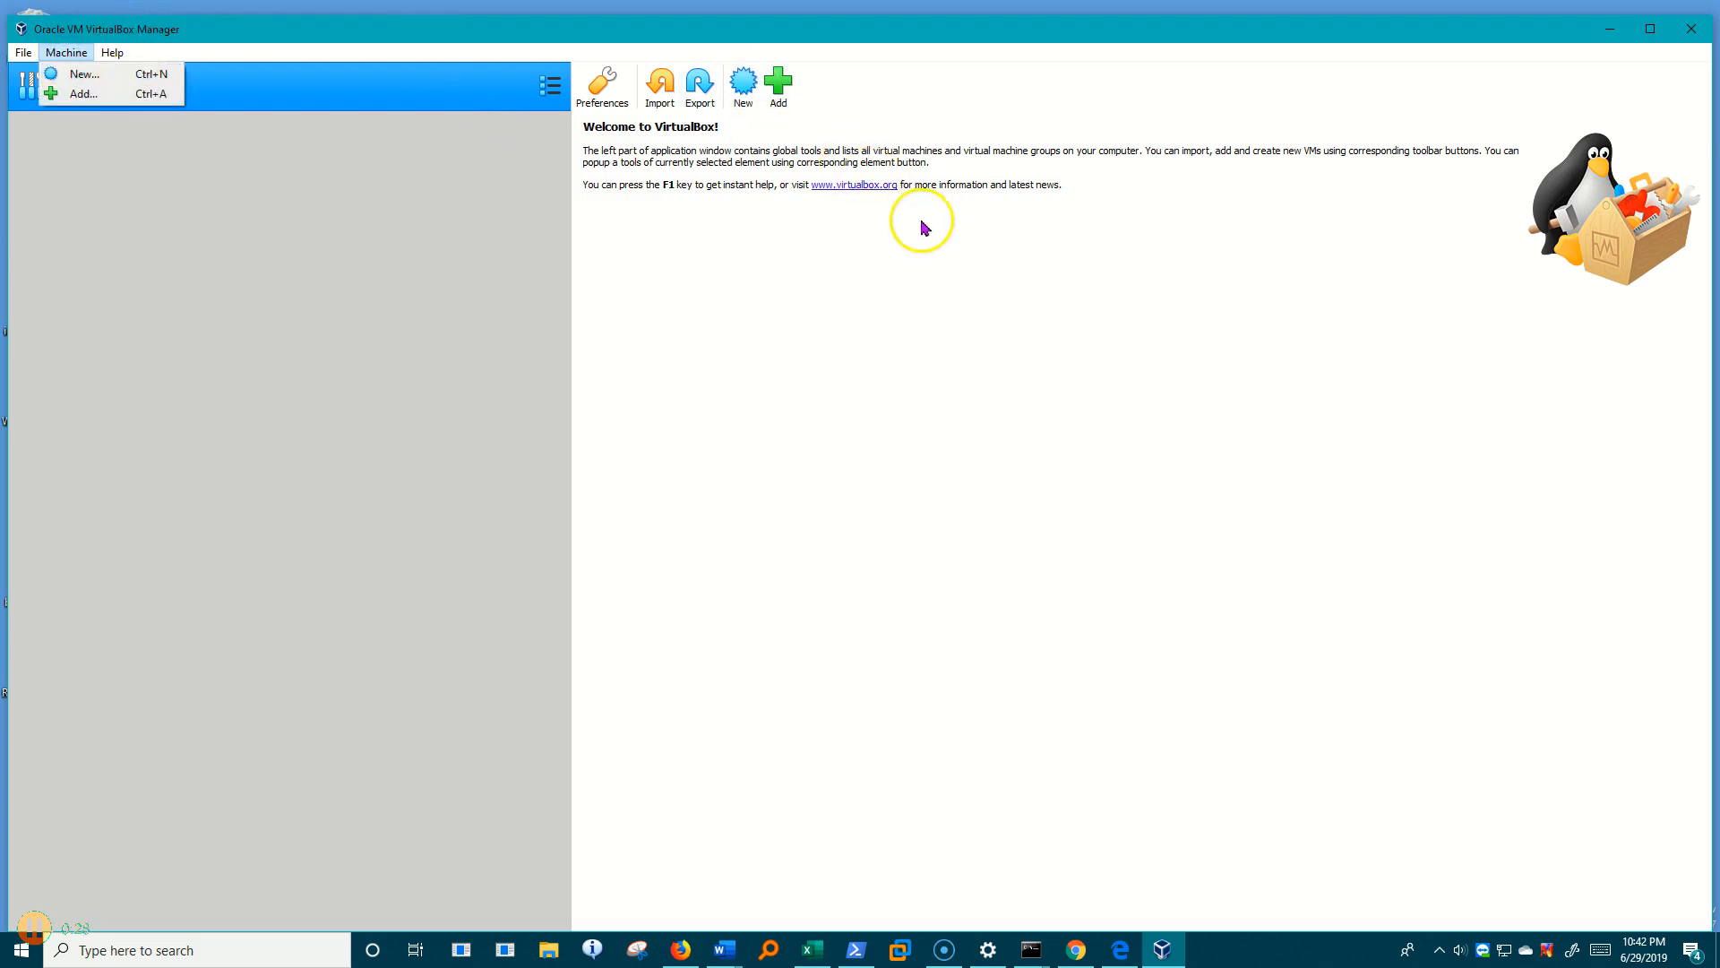
click(744, 83)
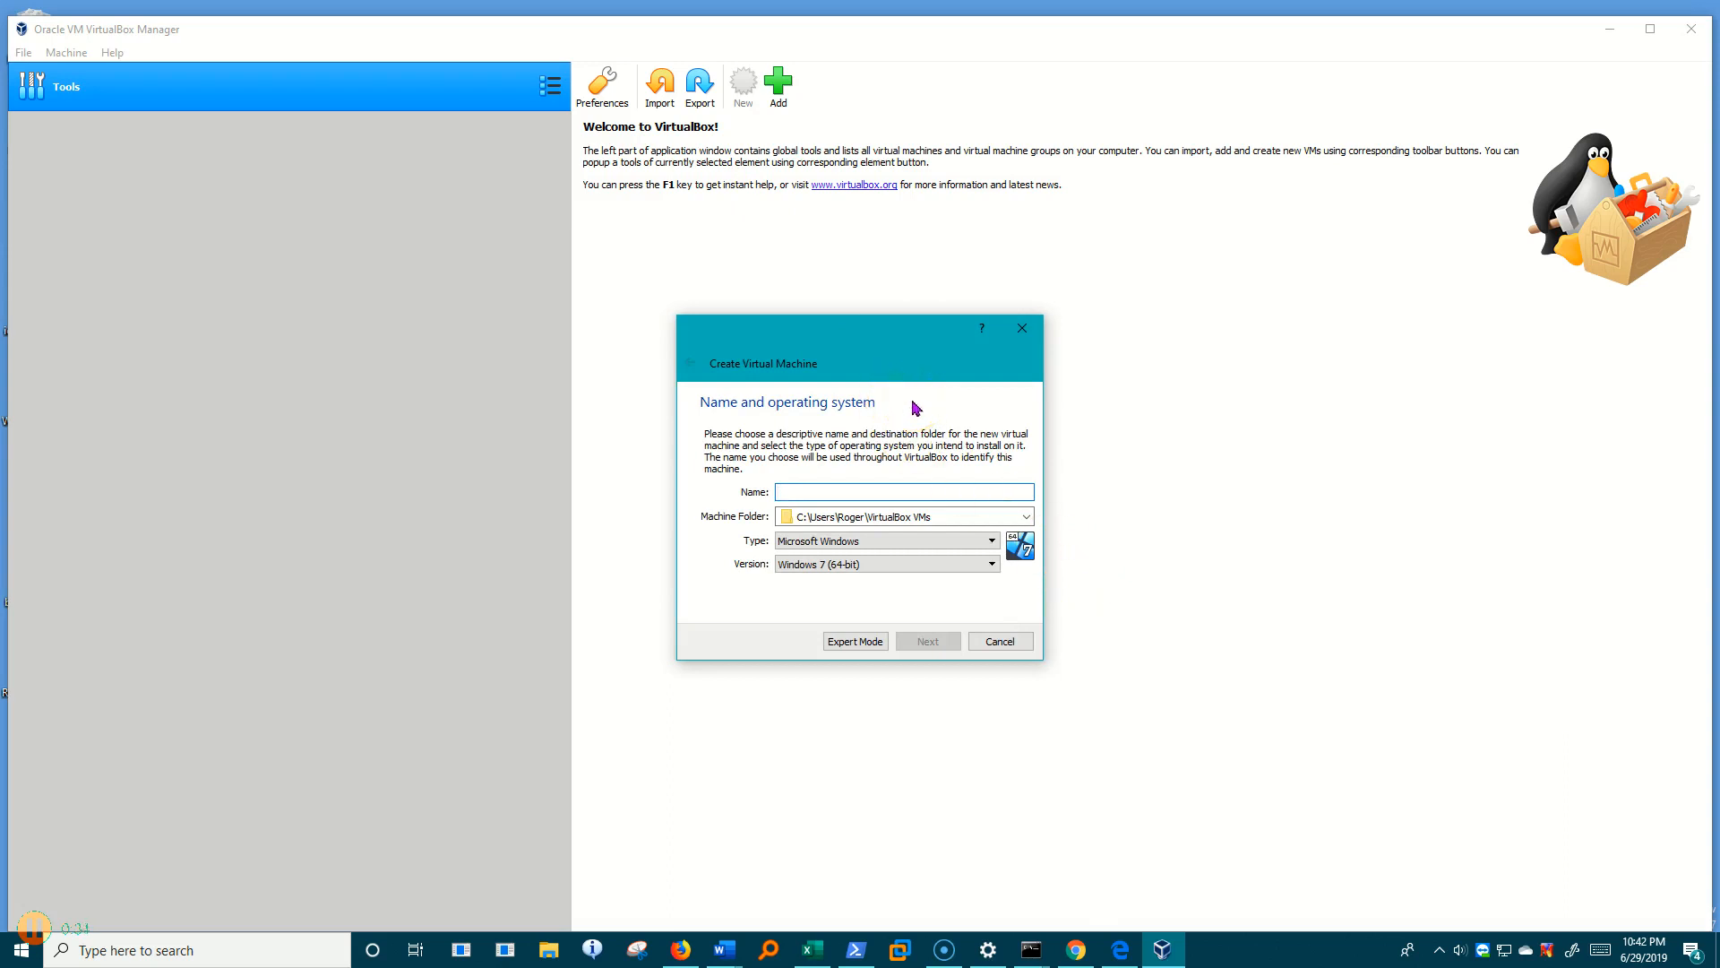
text(Windows 10)
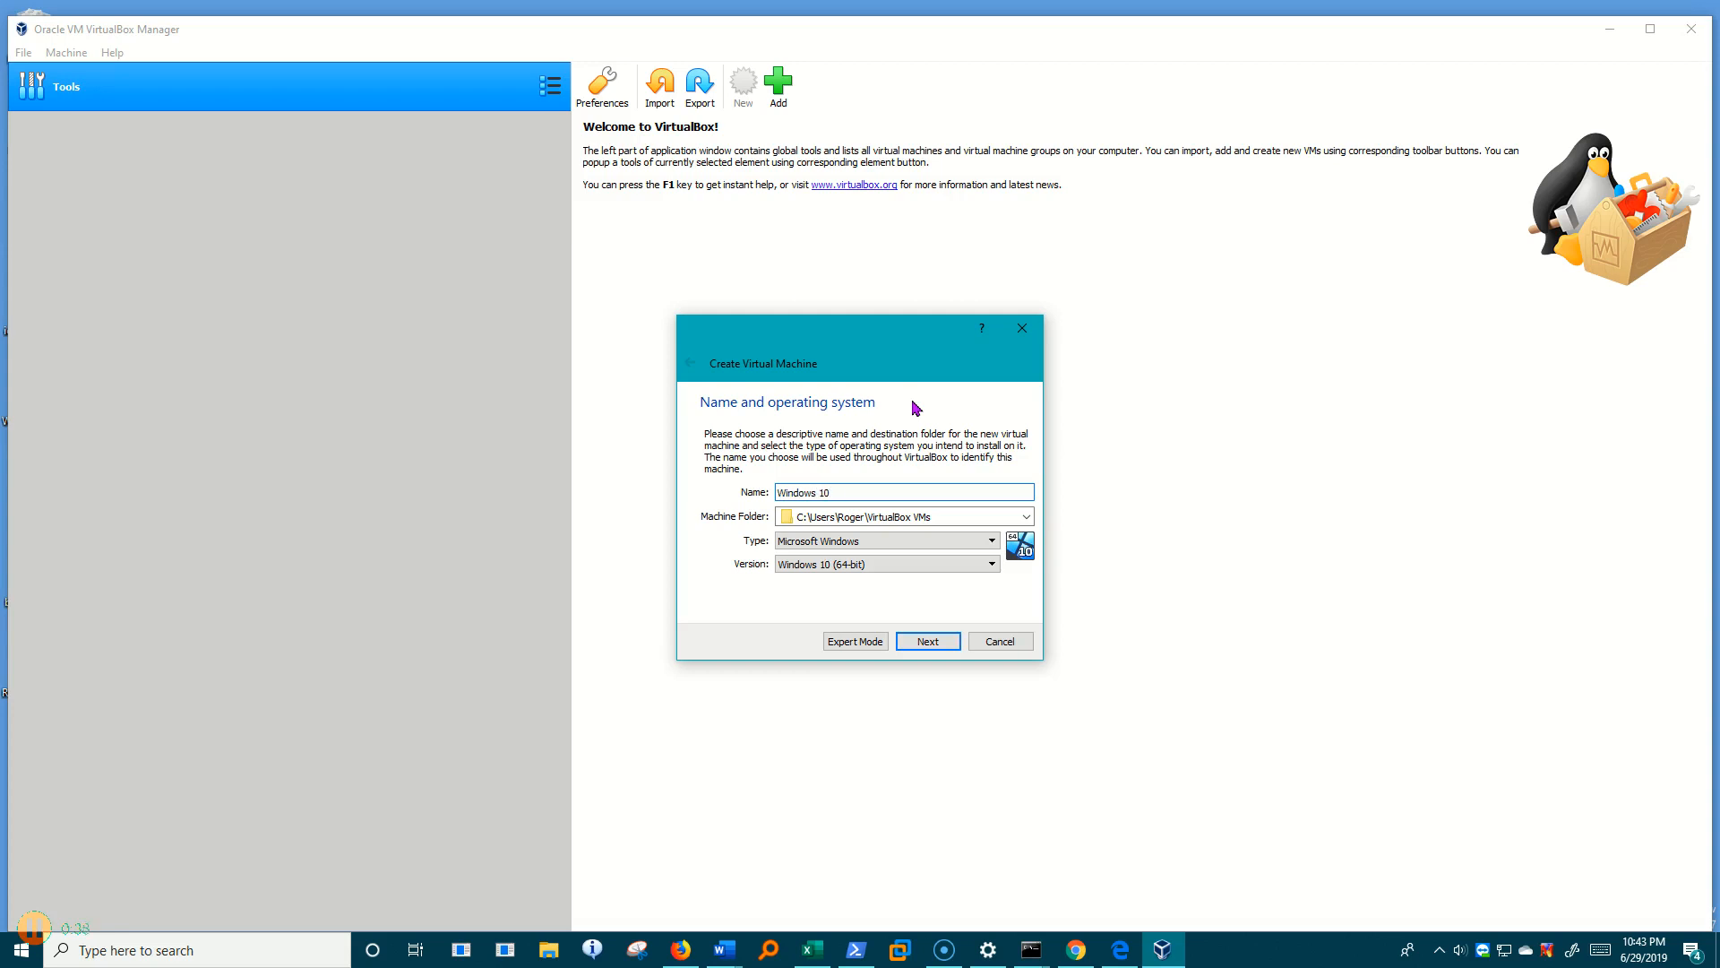
text( x64)
text(Pro 1903)
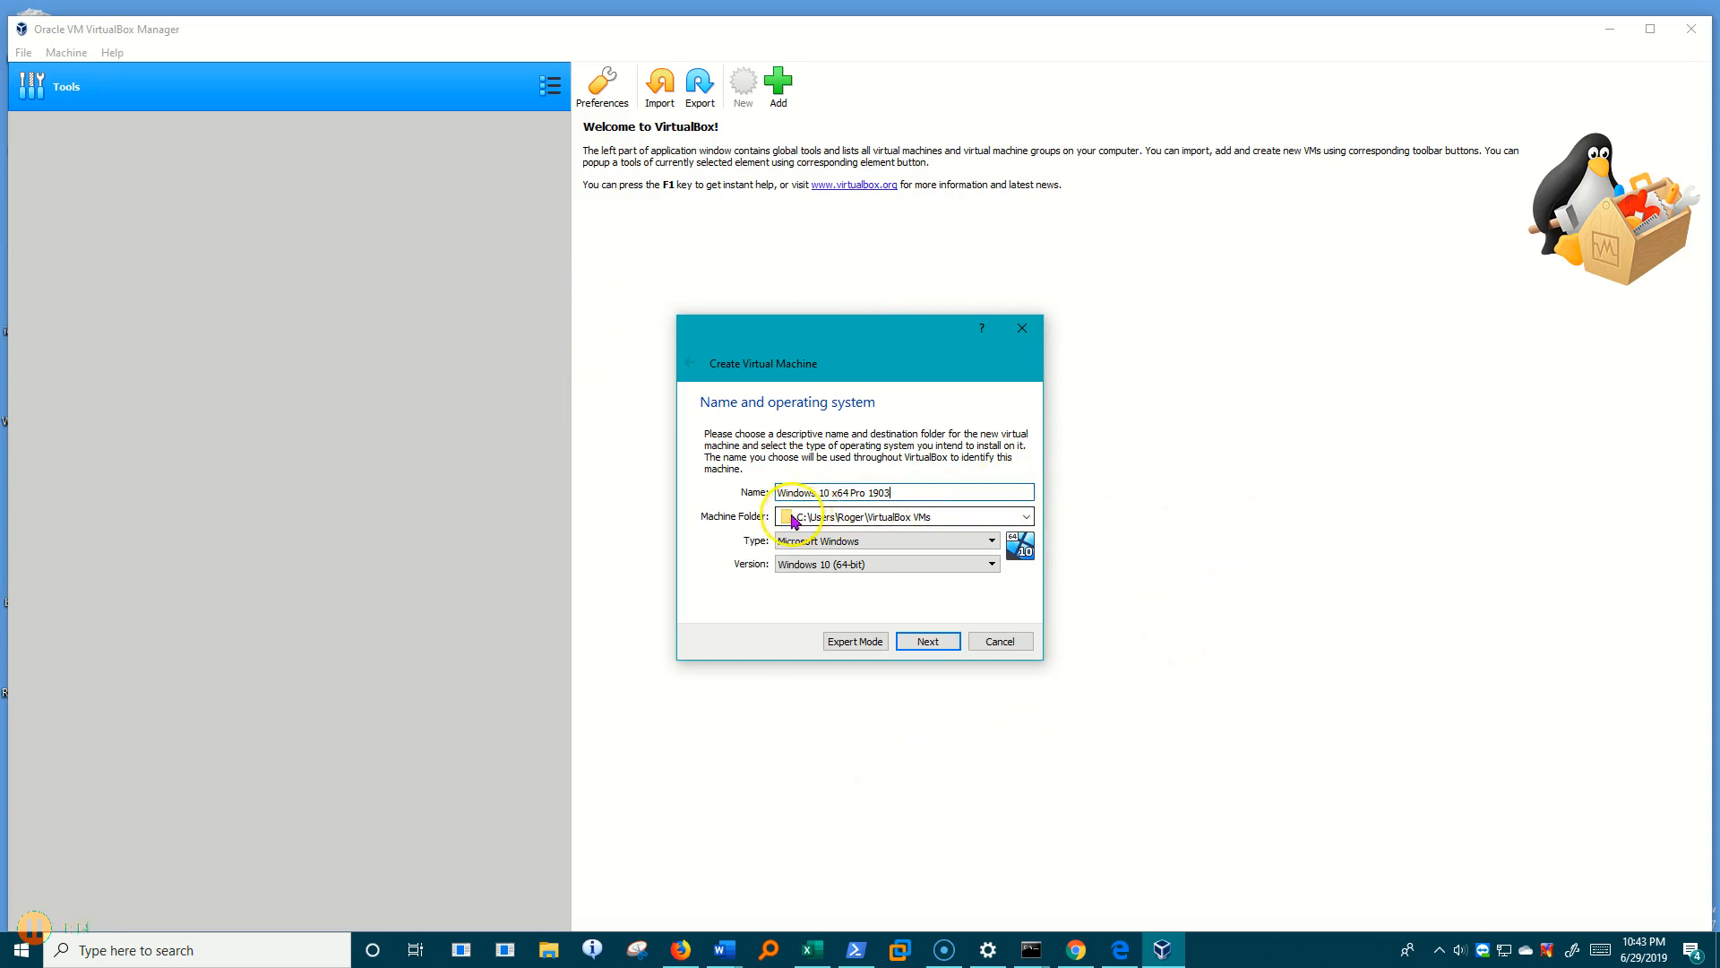
Set the machine folder to I:\CIS140M and proceed with Microsoft Windows, Windows 10 (64-bit) as the operating system.
click(1027, 517)
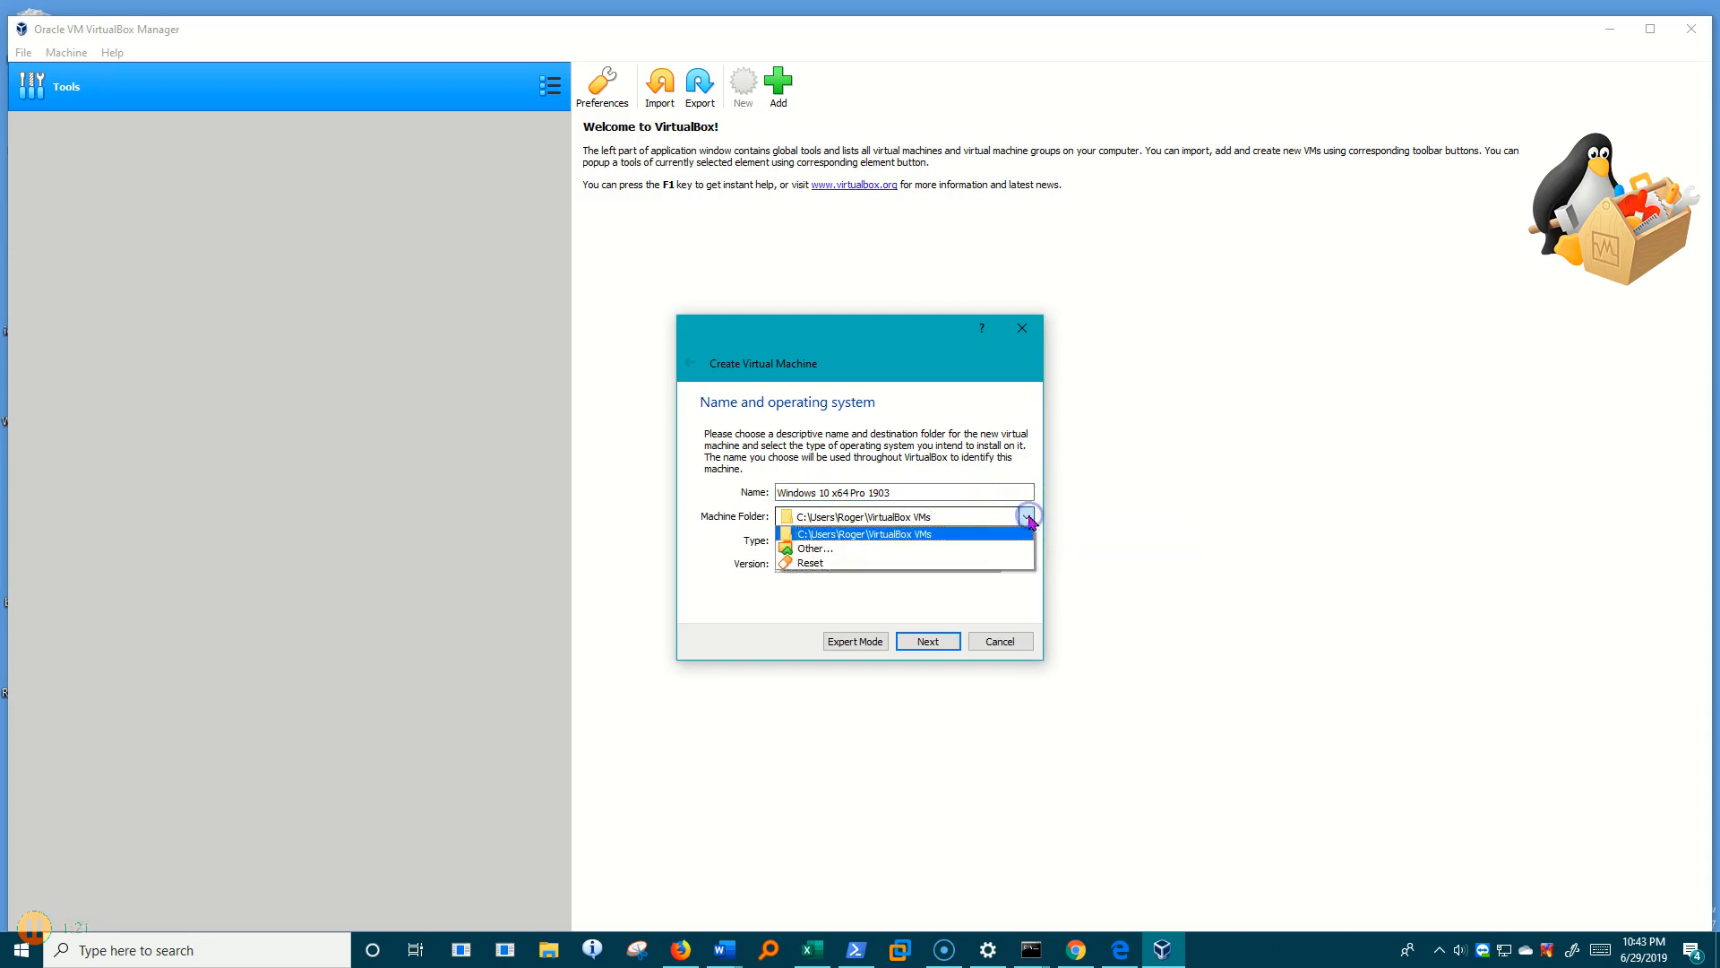
click(839, 549)
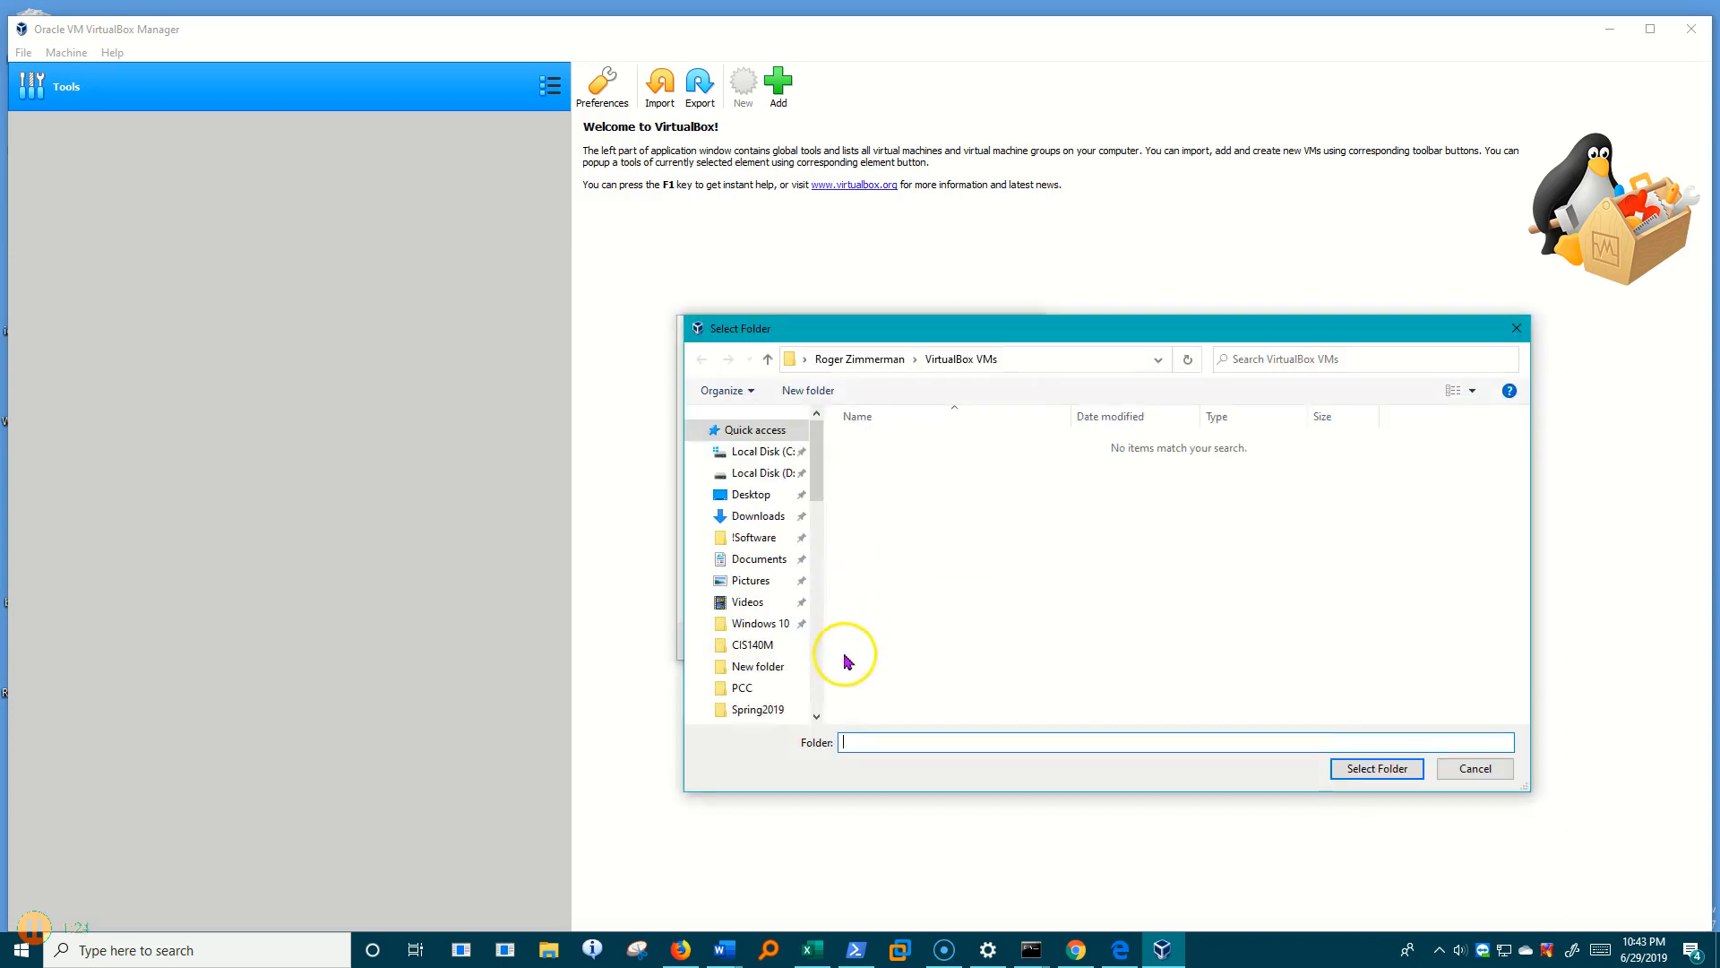
drag(815, 451, 816, 639)
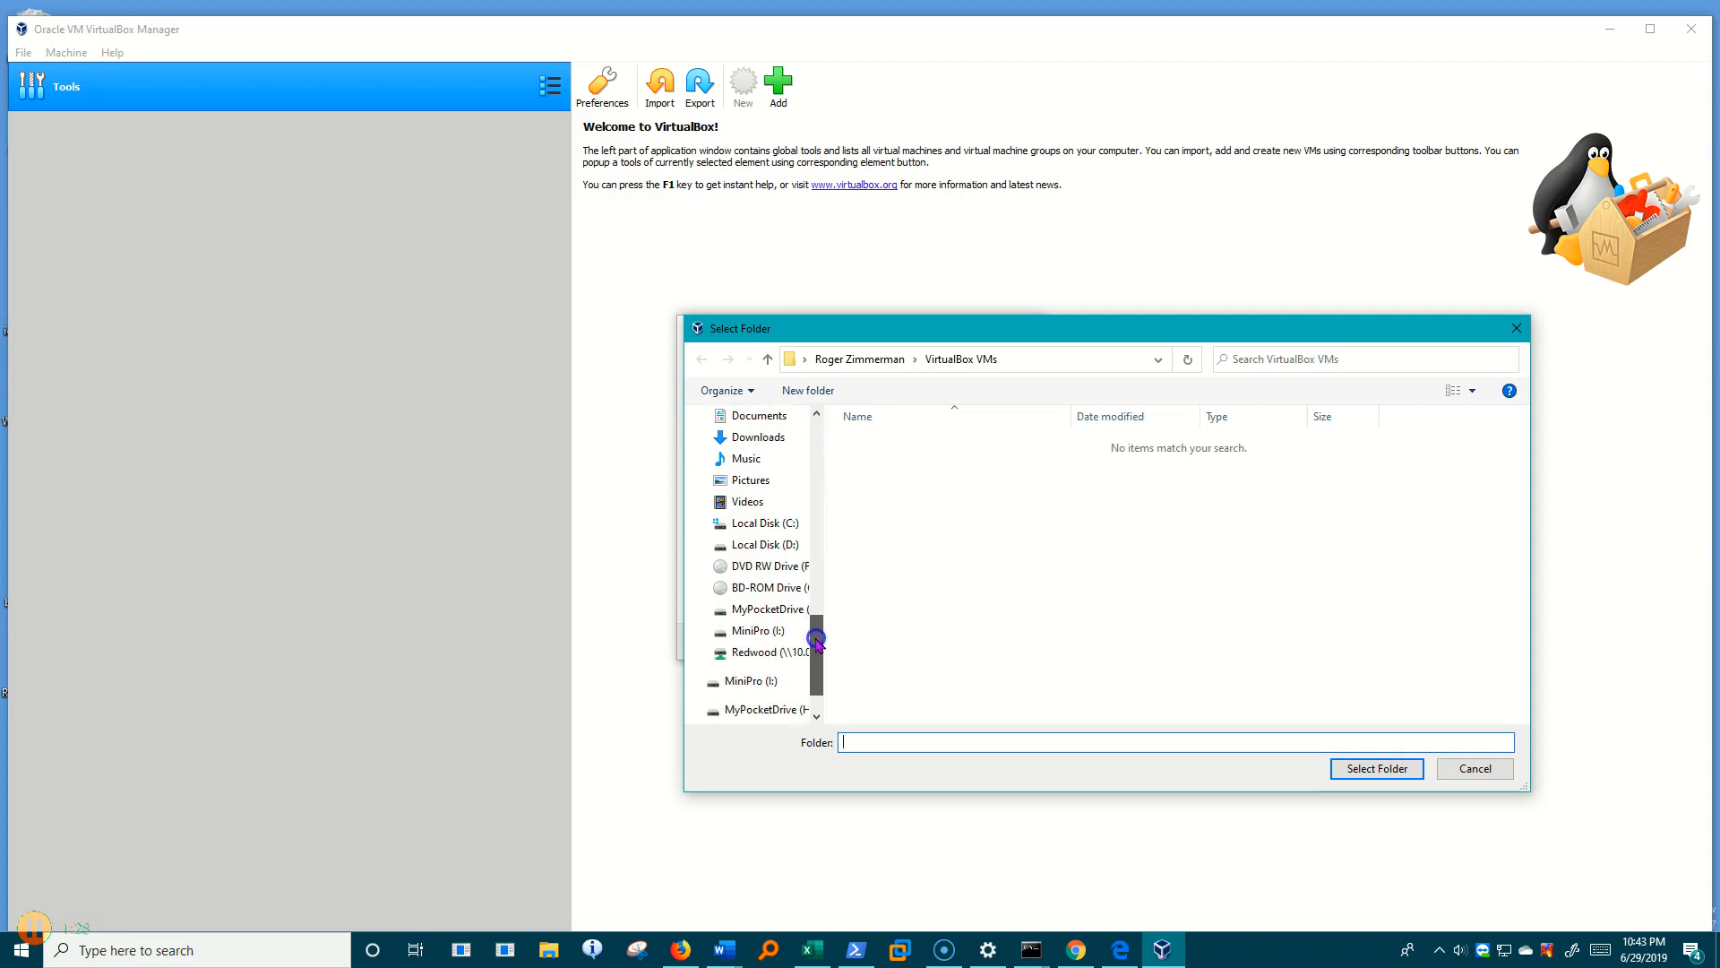
click(771, 638)
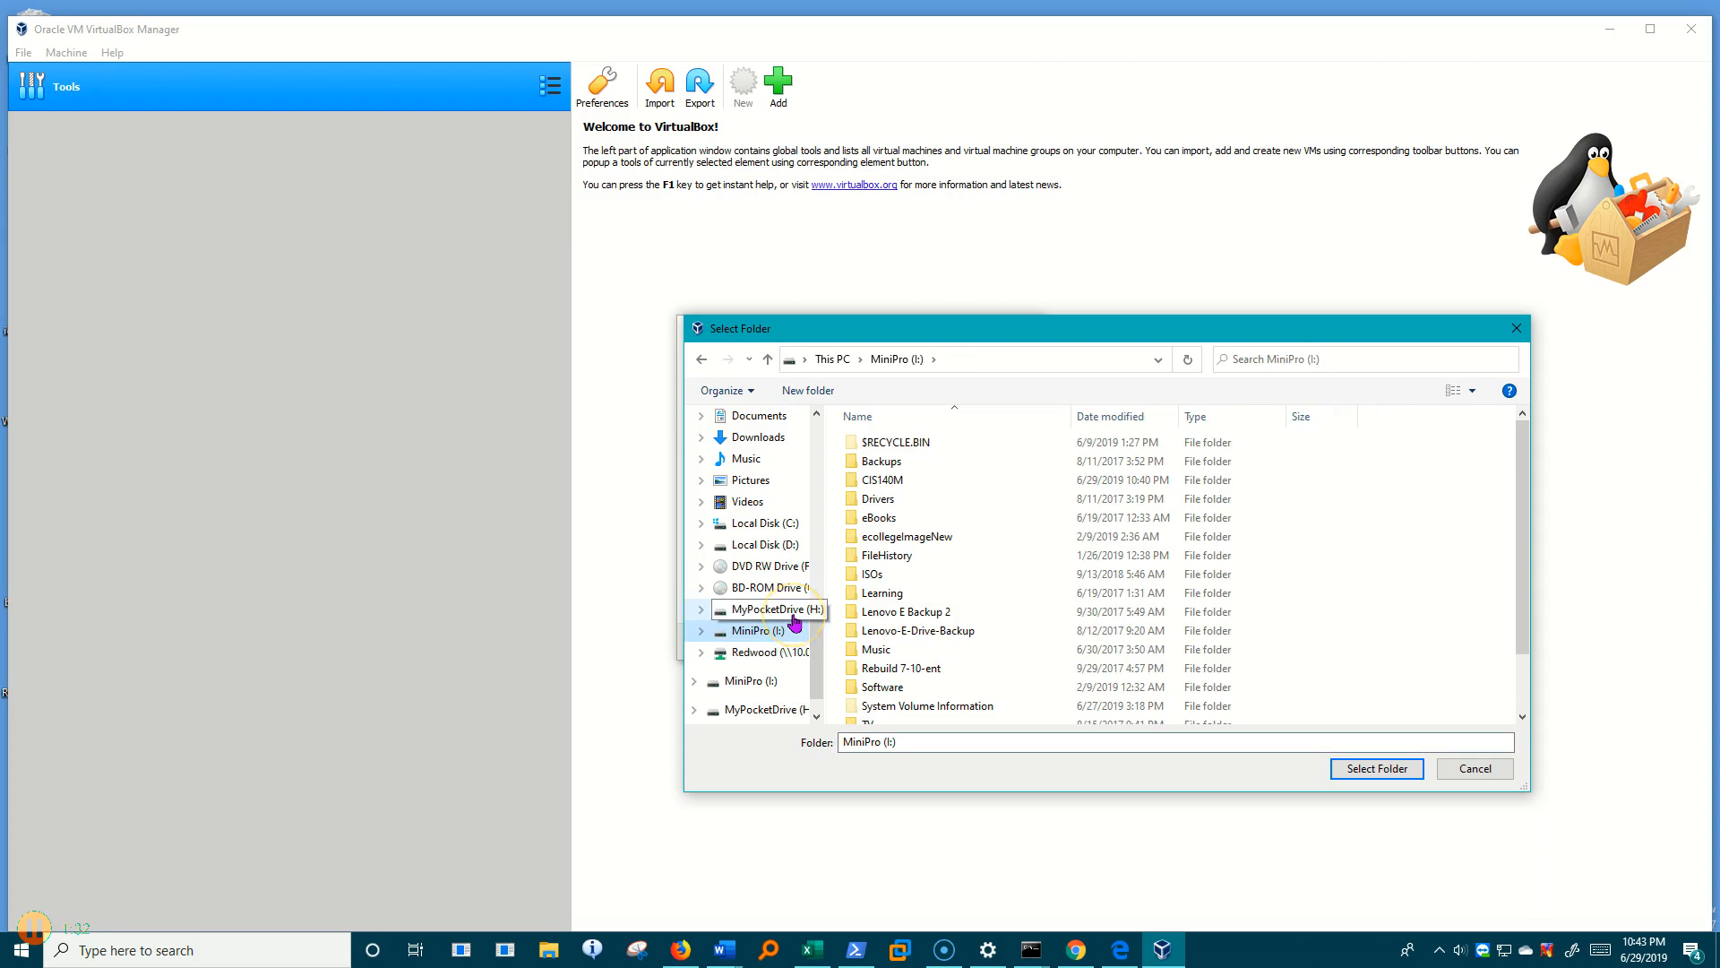
click(876, 484)
double_click(876, 483)
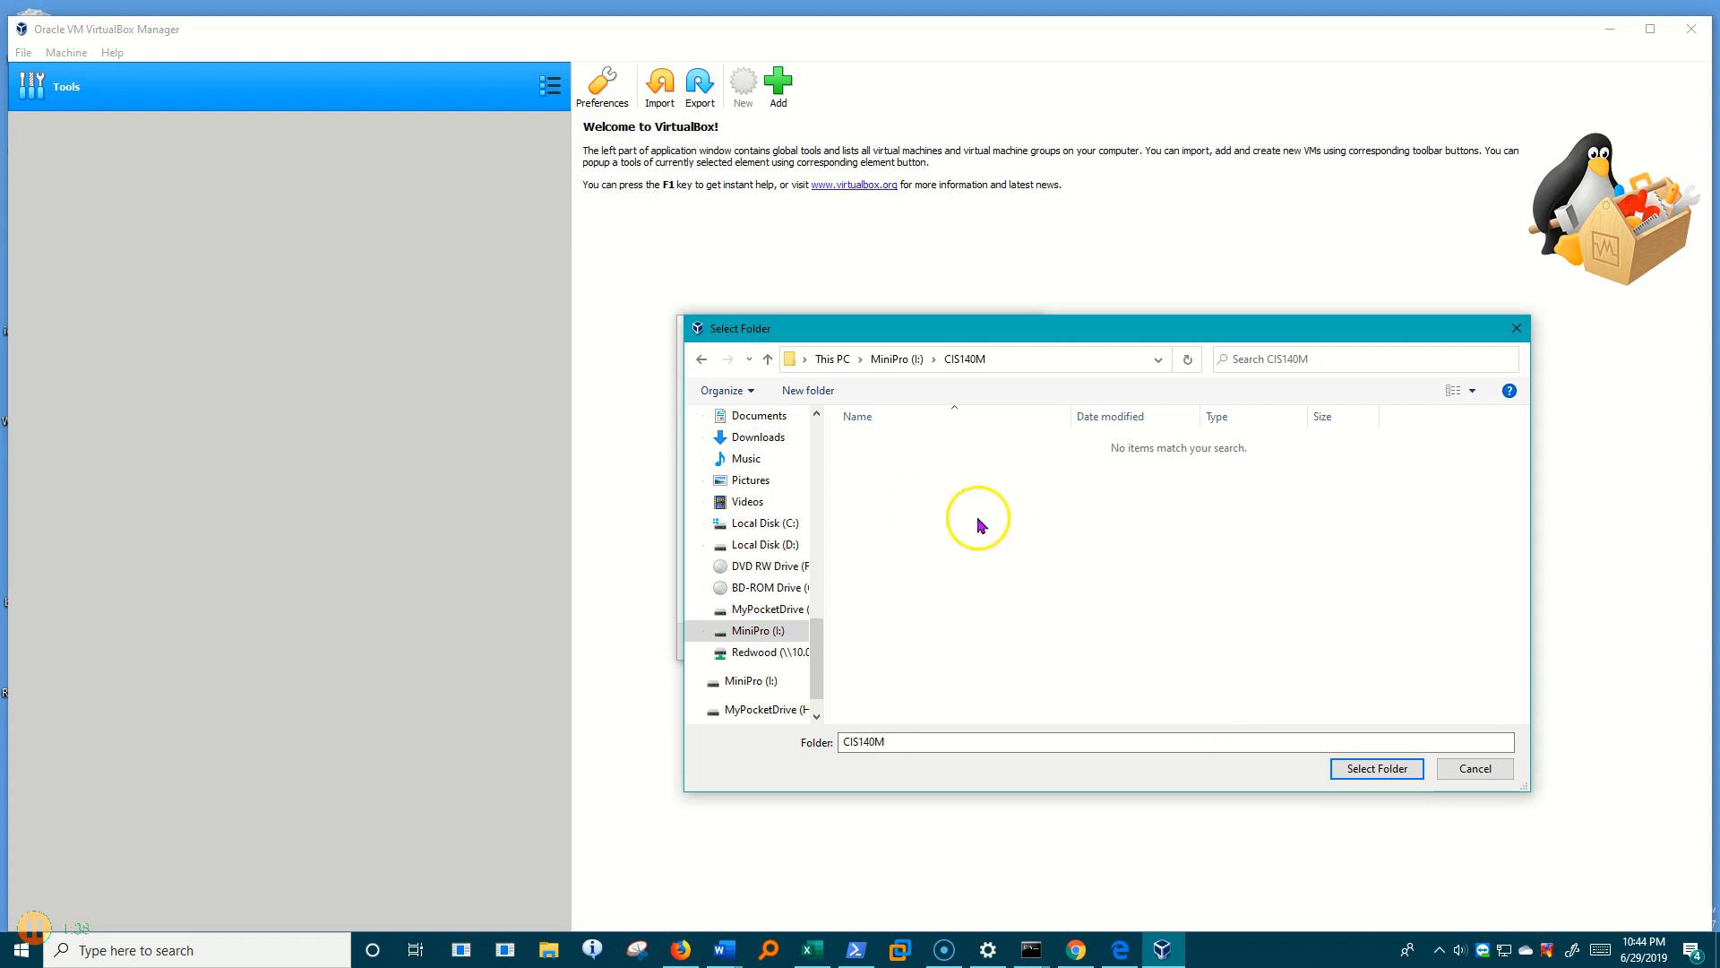
click(1403, 773)
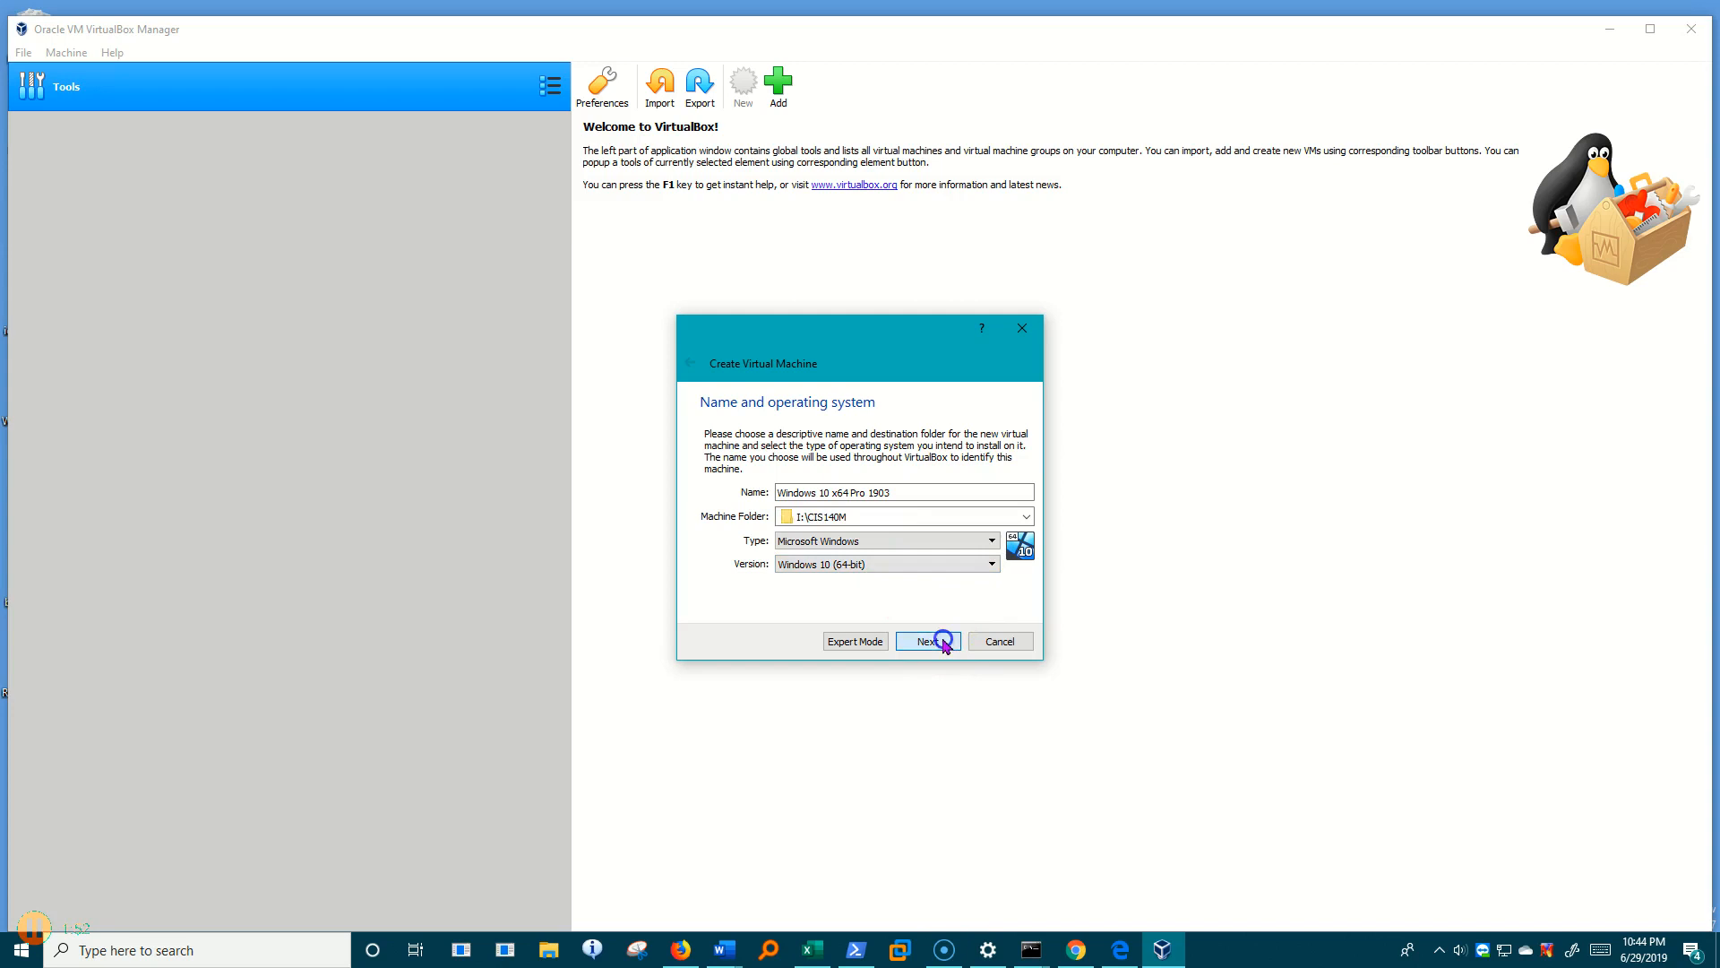
click(928, 641)
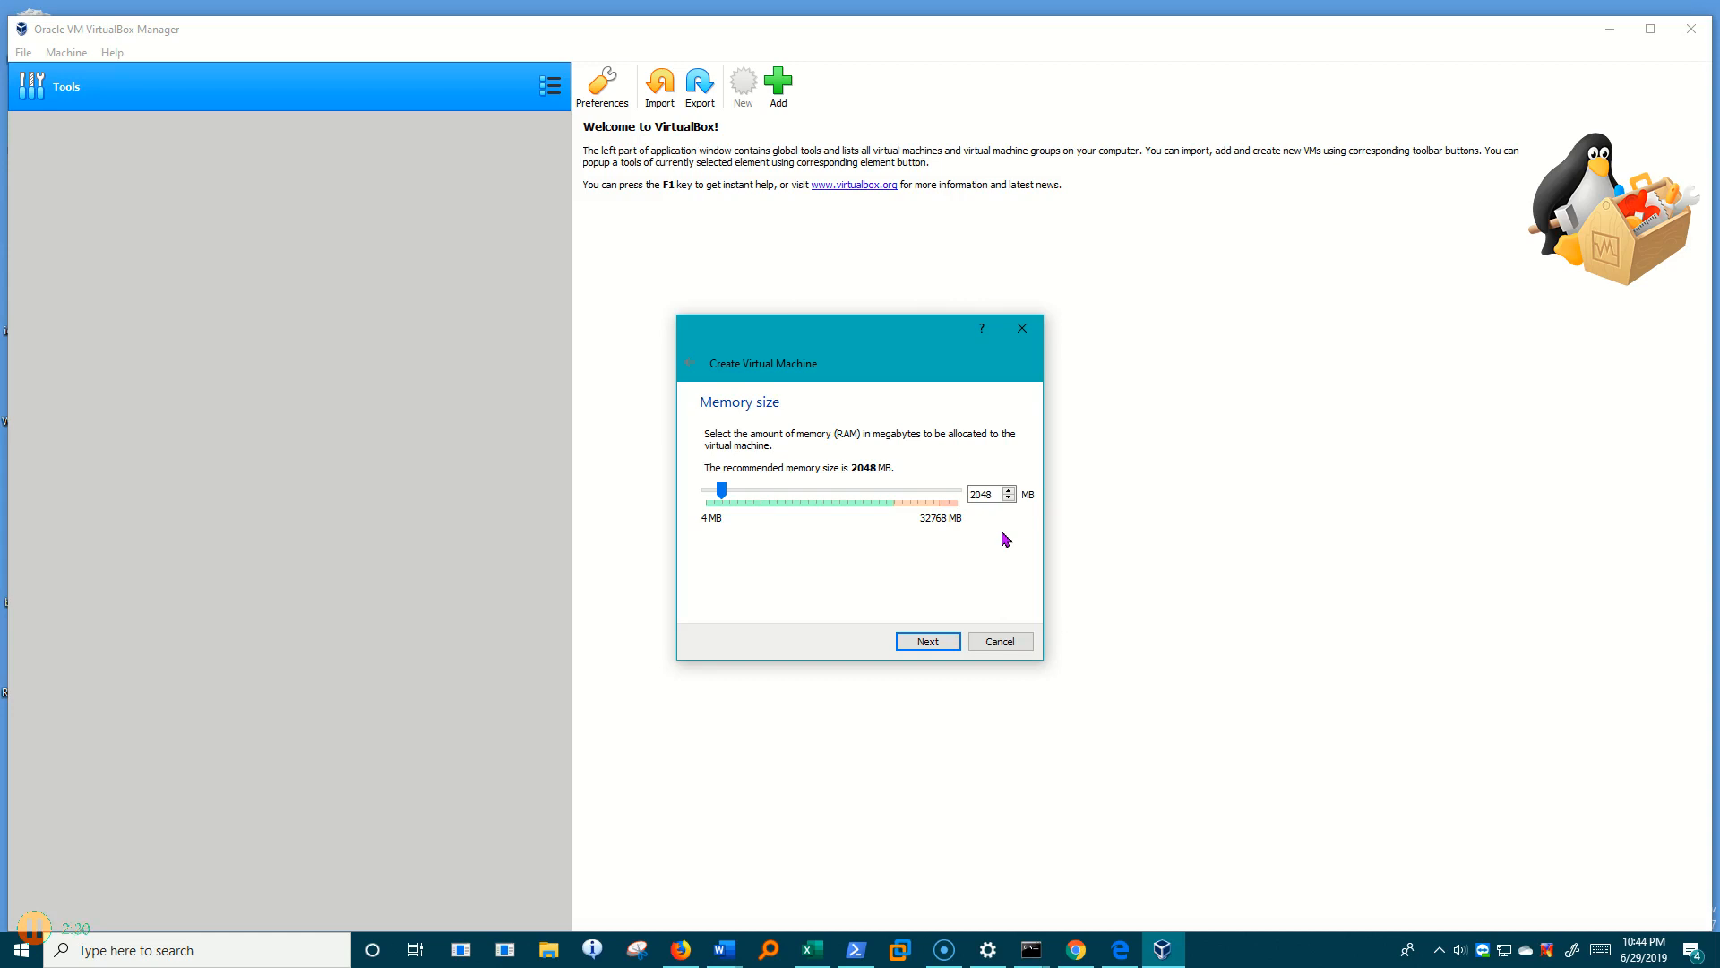
Accept the 2048 MB memory size and choose to create a new, dynamically allocated virtual hard disk.
click(1001, 497)
click(950, 641)
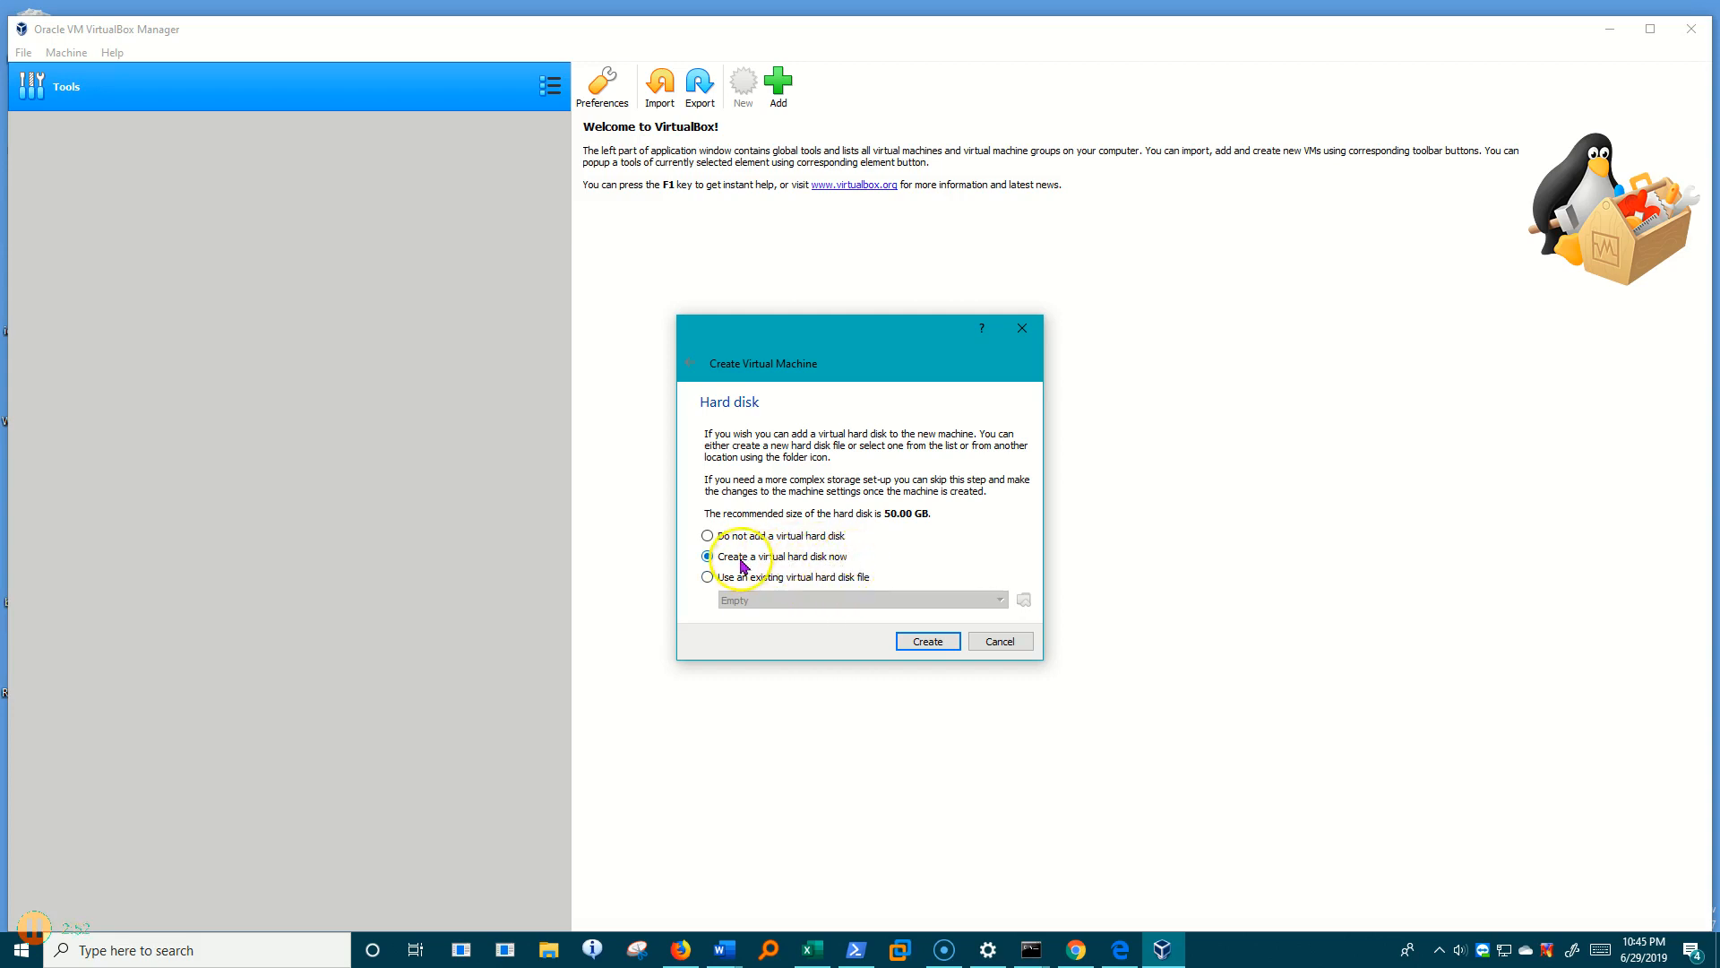
click(931, 641)
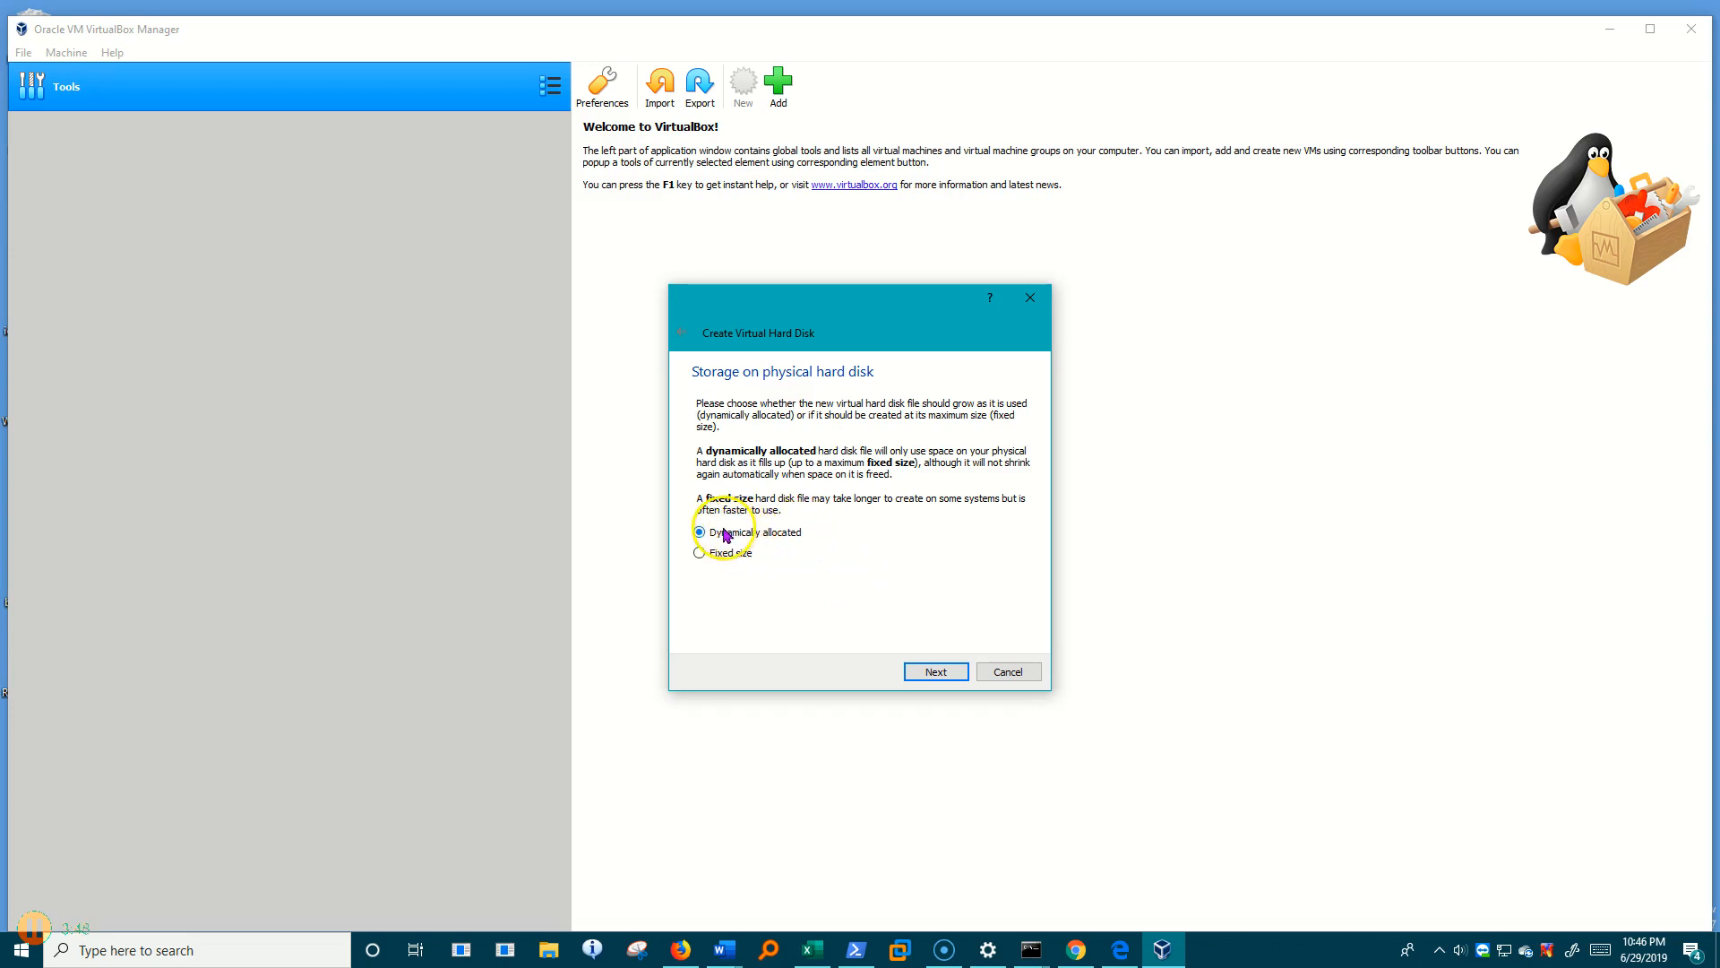
click(936, 671)
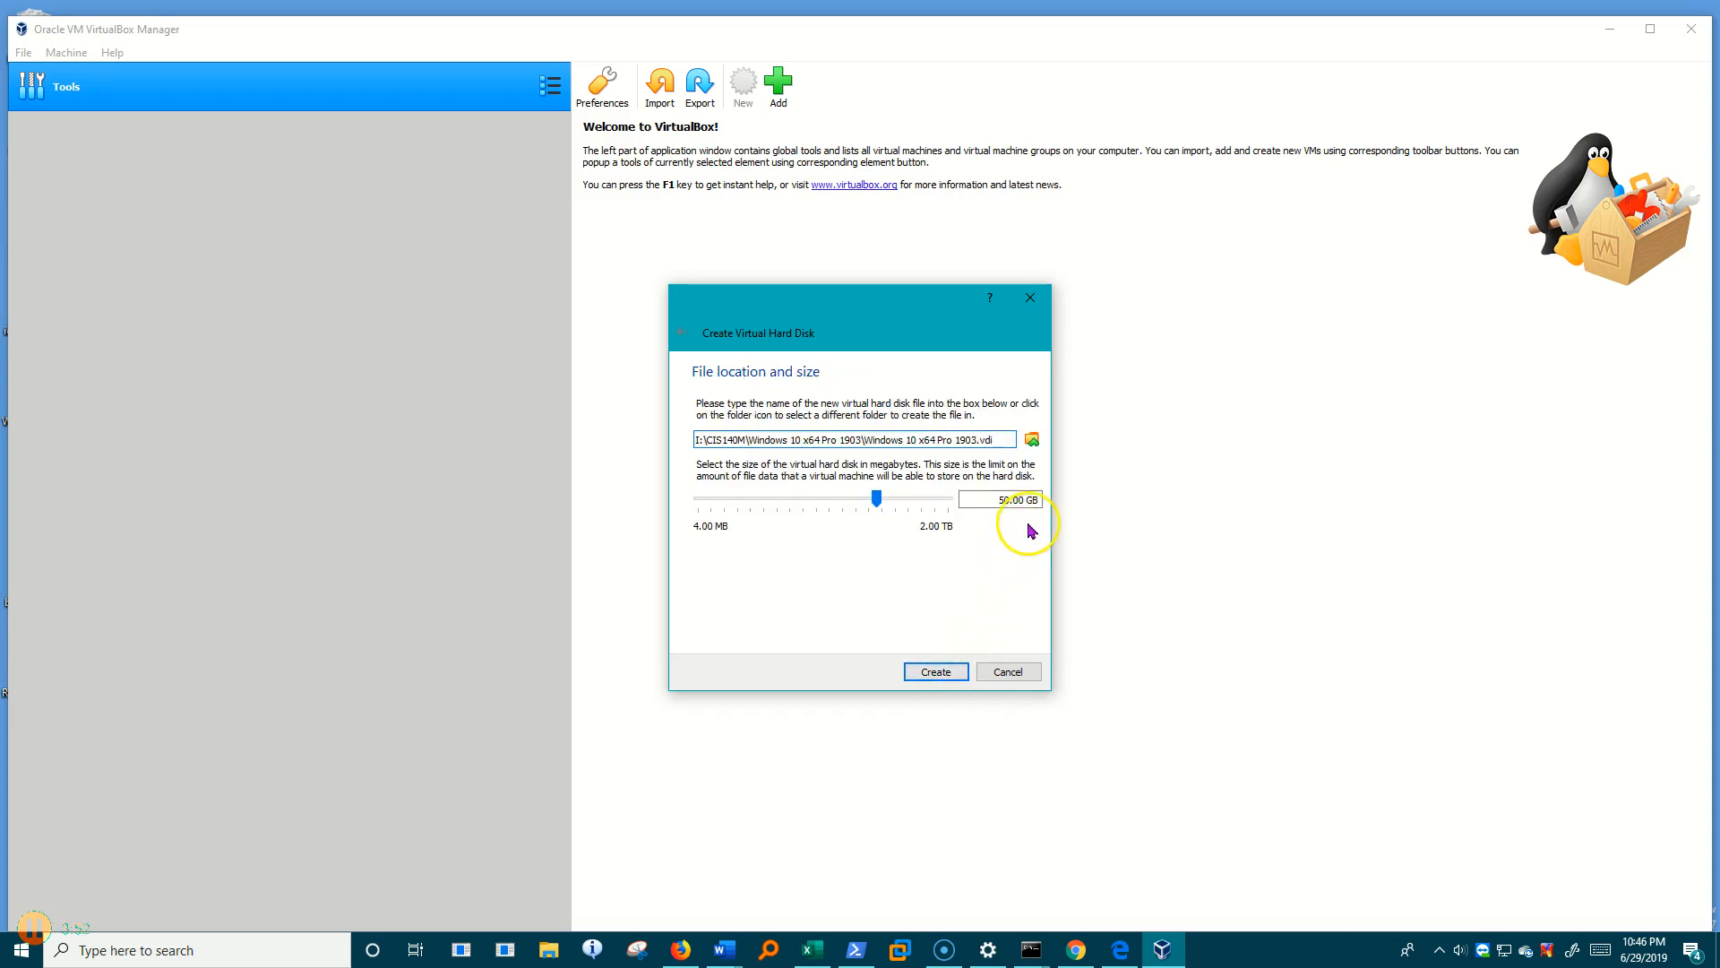
Check the virtual disk's file path and size, and create it at 50.00 GB in the machine's folder under I:\CIS140M.
drag(987, 501, 1033, 501)
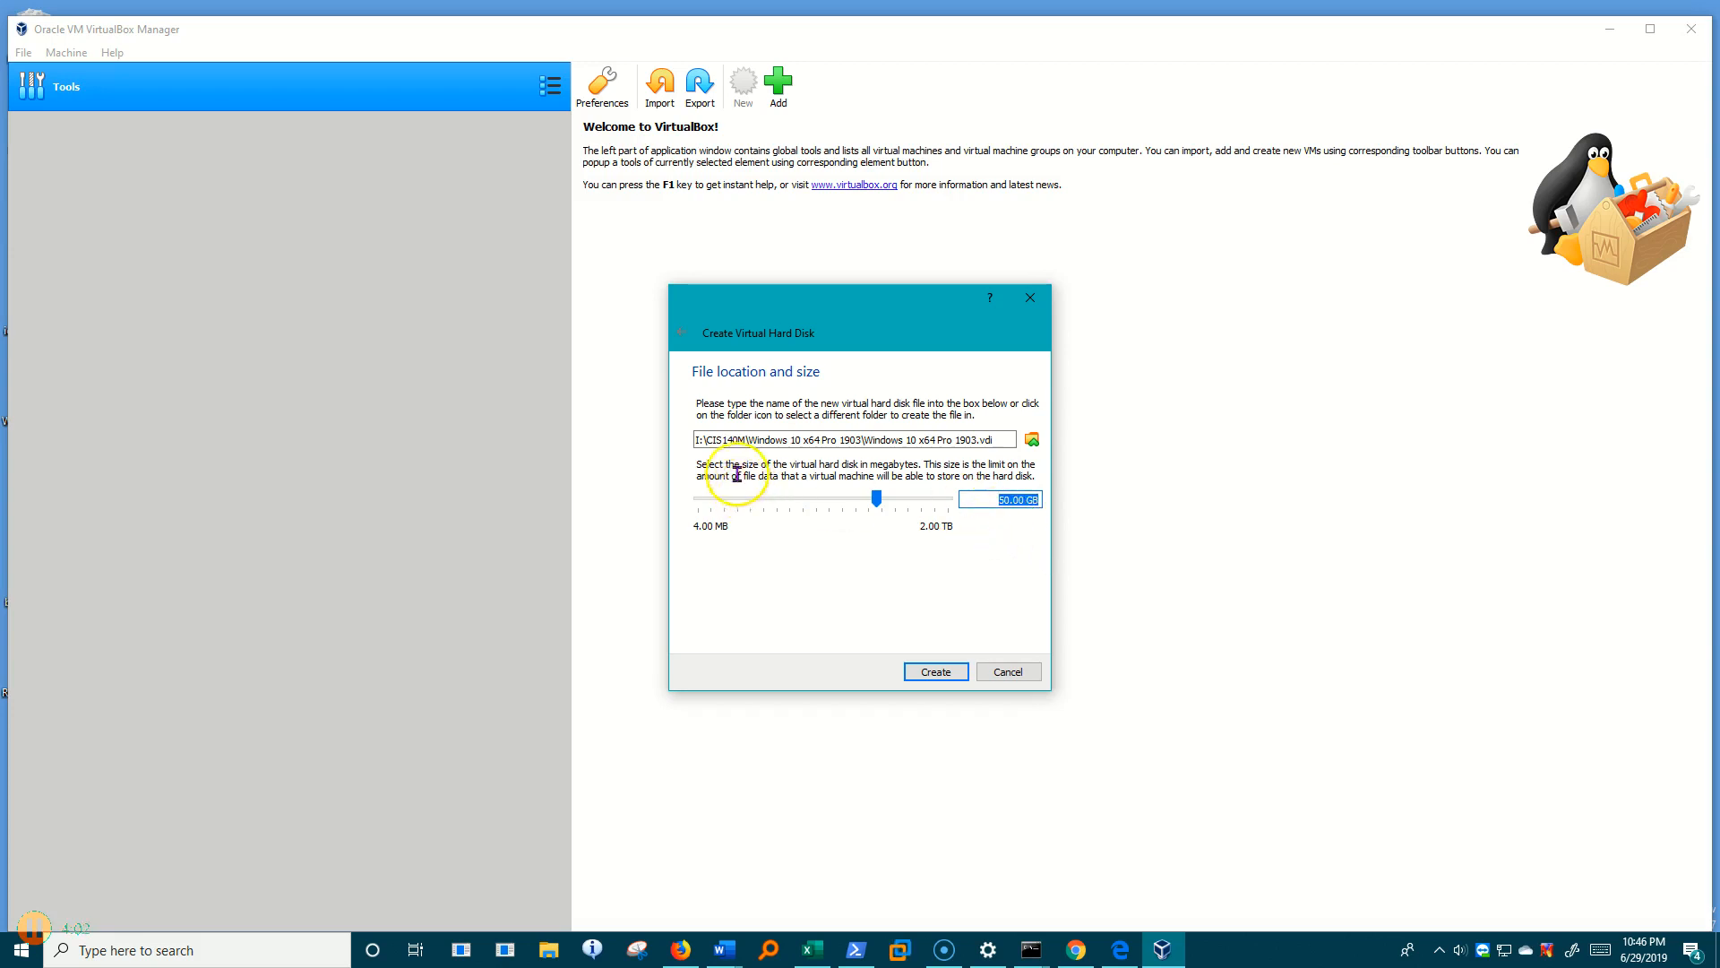
drag(742, 439, 687, 443)
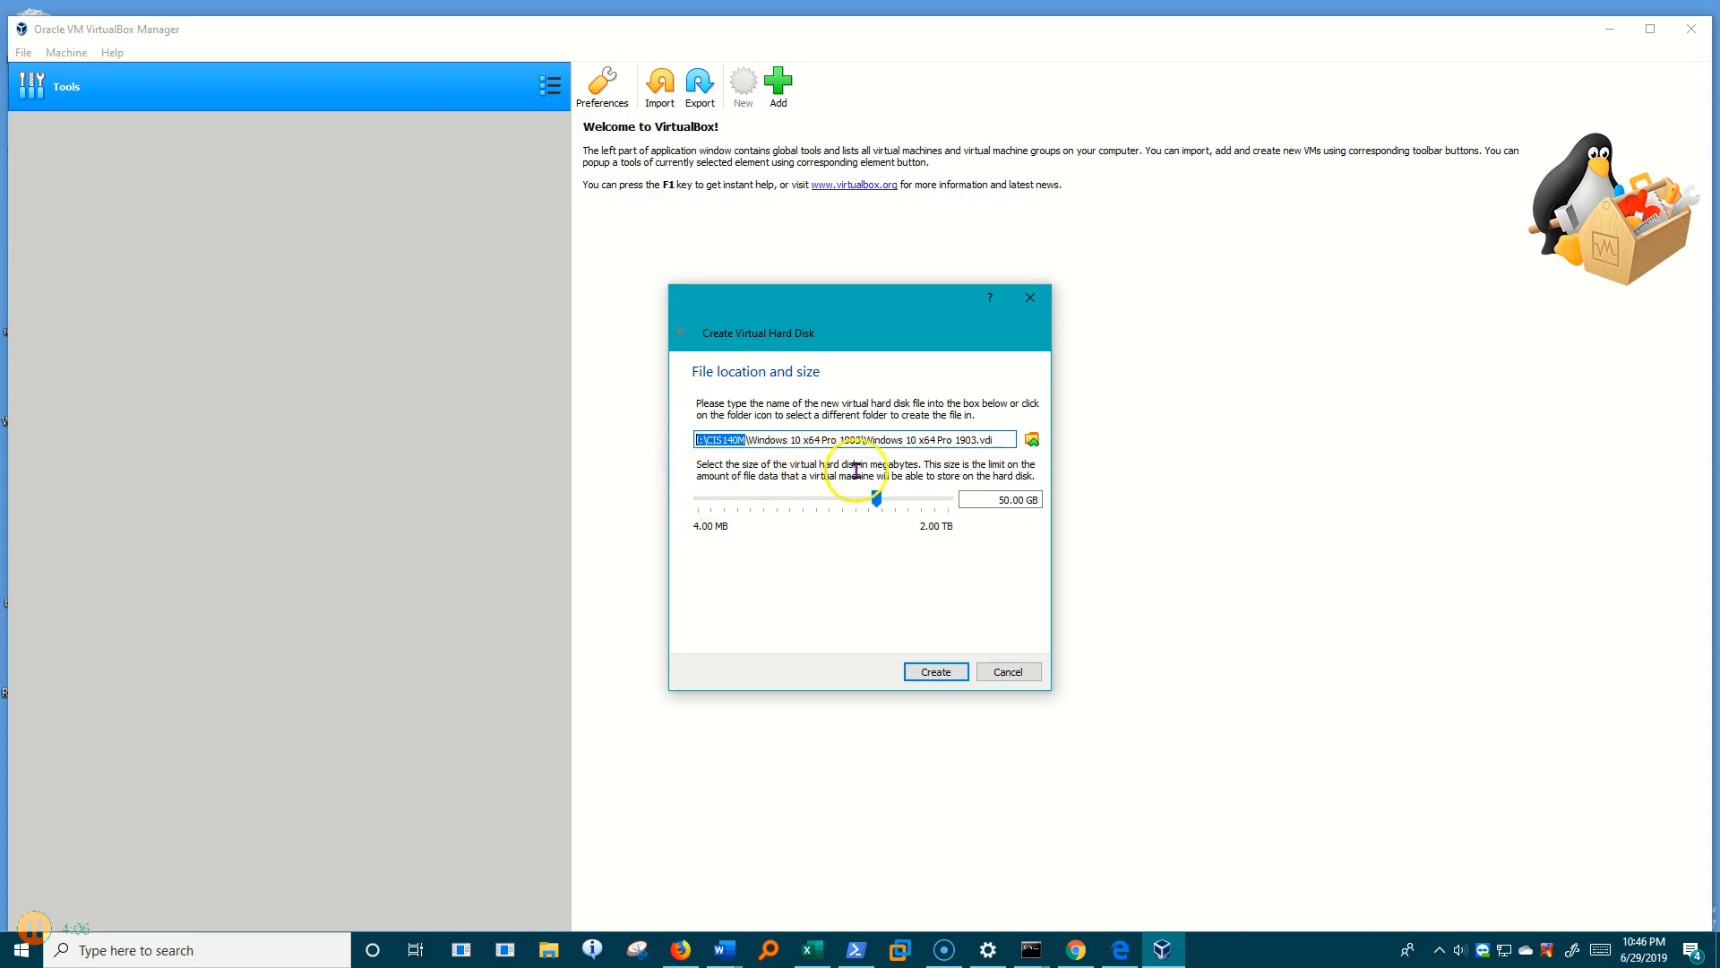
drag(861, 440, 751, 439)
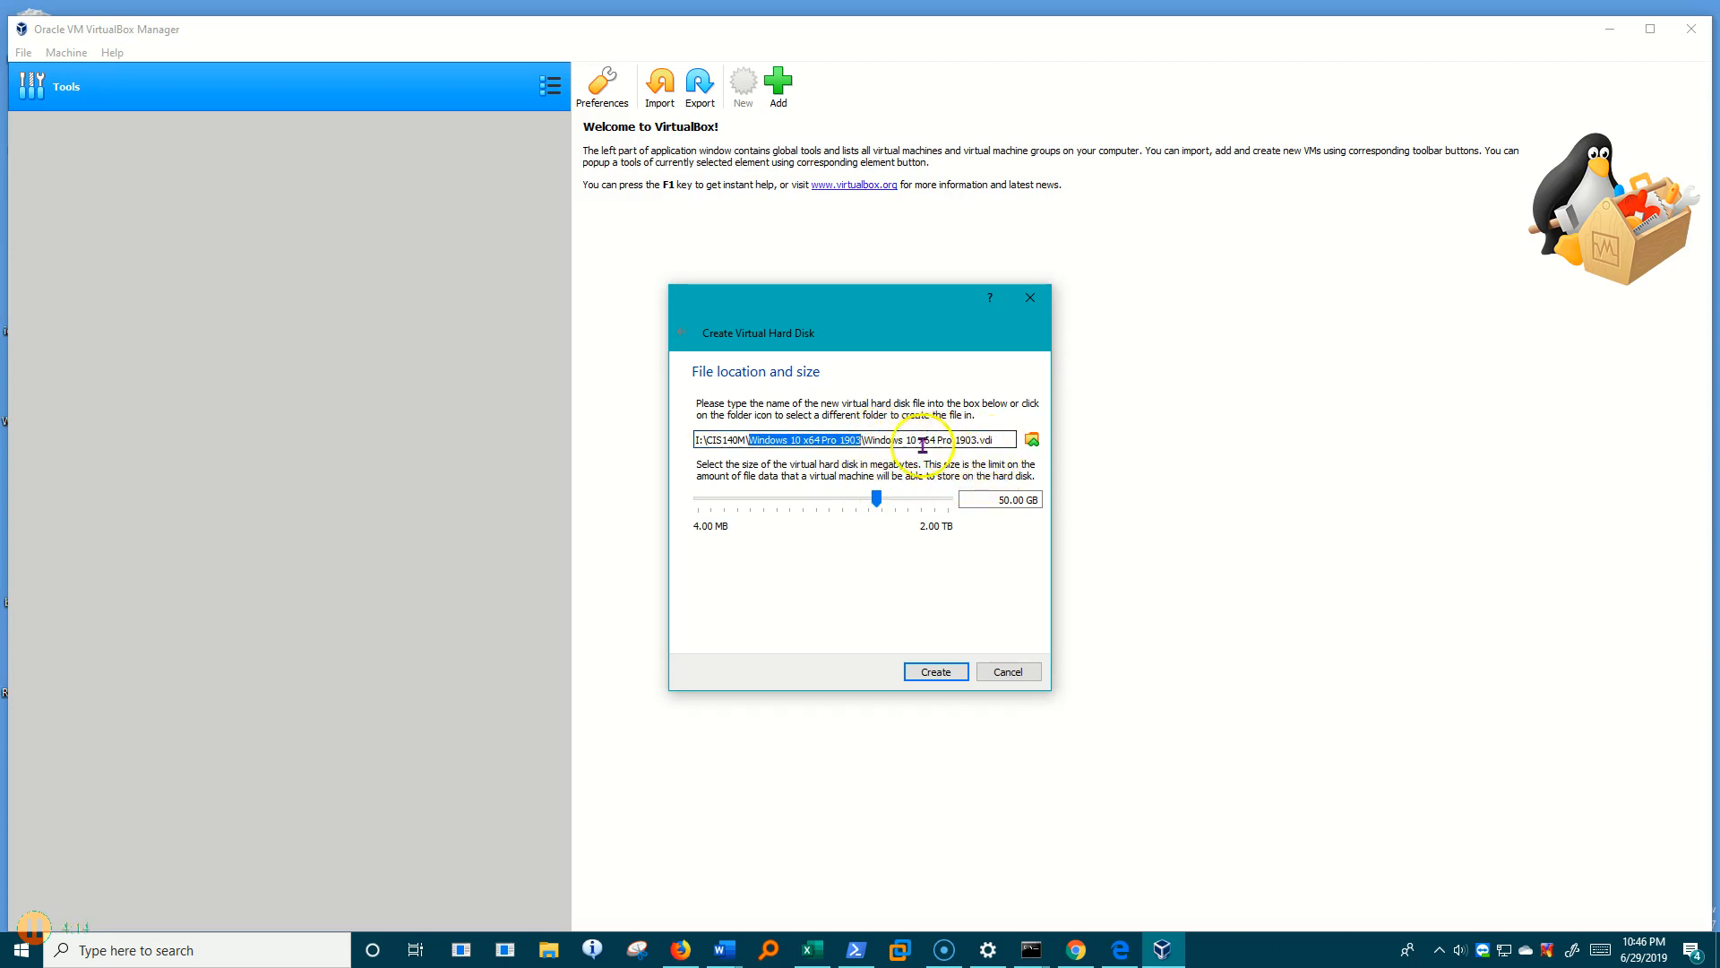
drag(1005, 440, 748, 440)
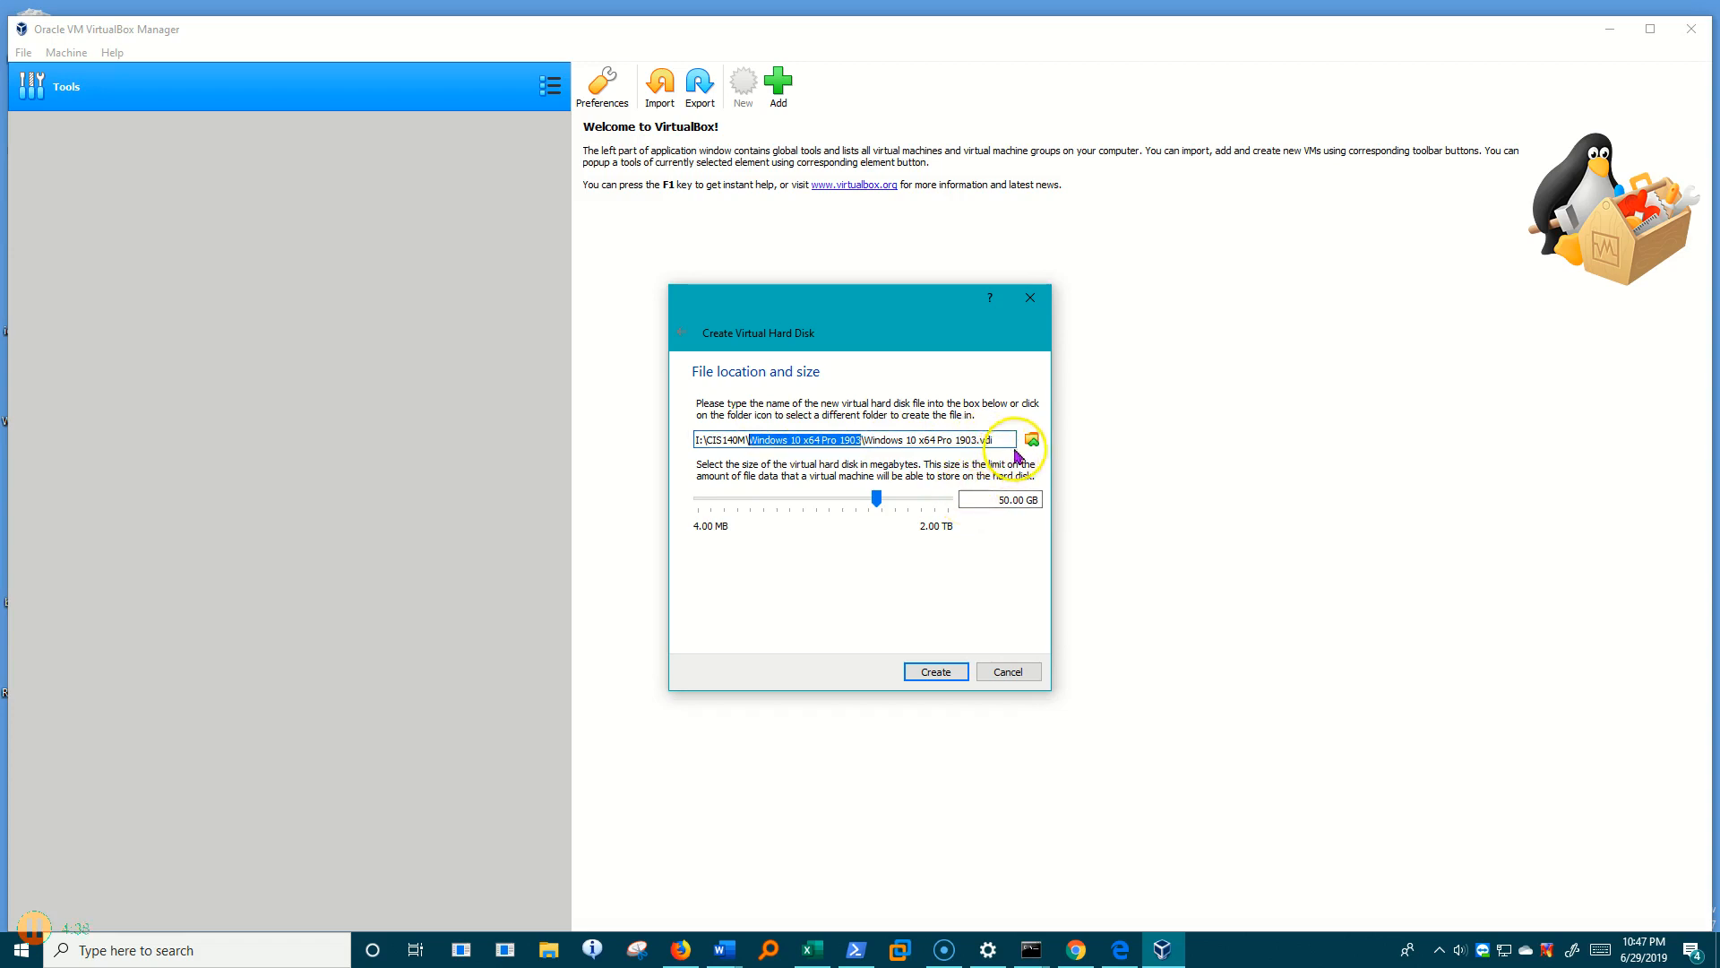
click(860, 439)
drag(861, 440, 751, 440)
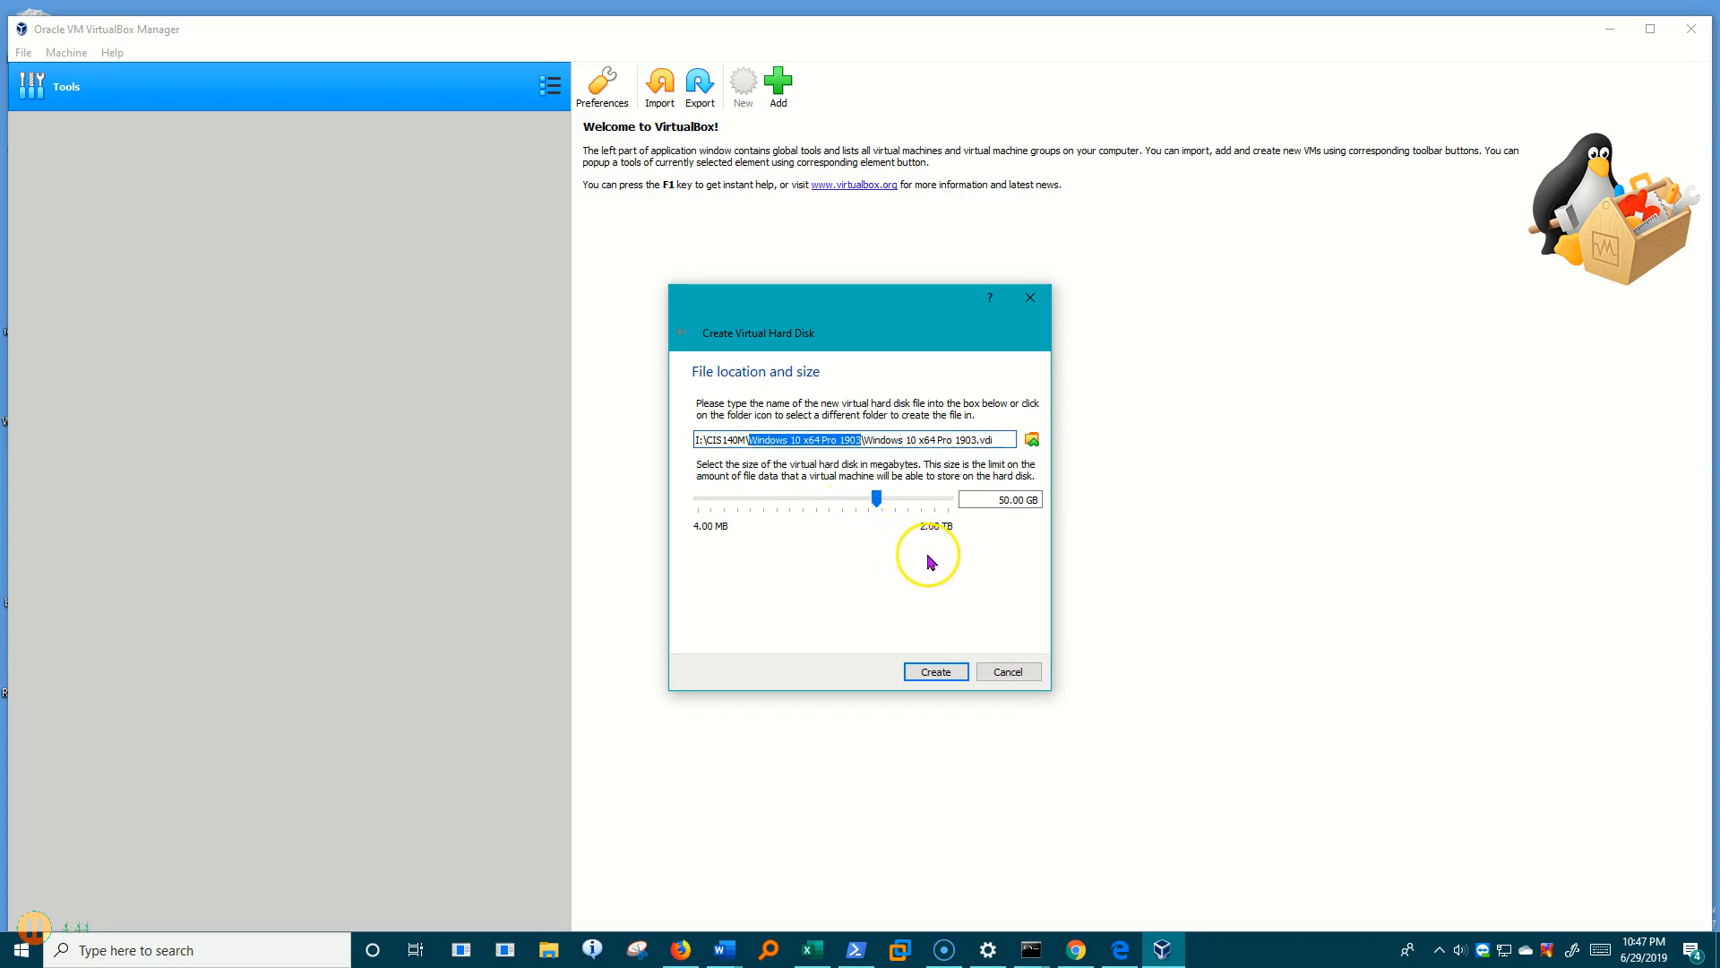
click(935, 671)
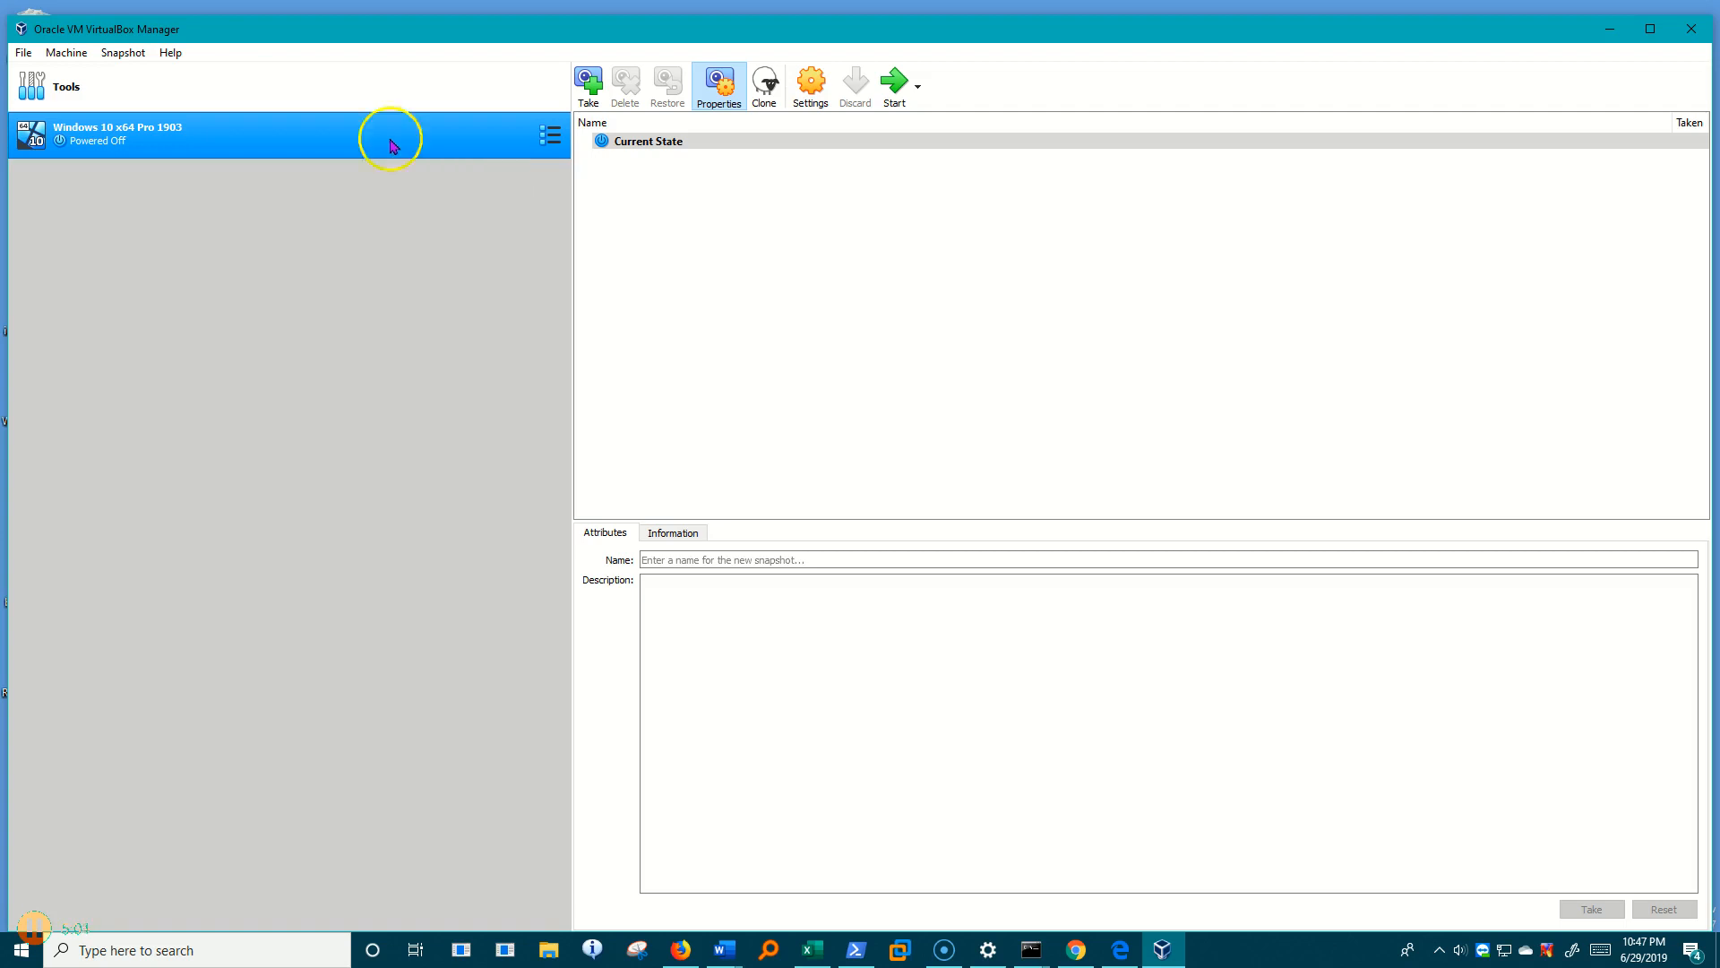
Set the Windows 10 x64 Pro 1903 machine's processor count to 2 in its system settings and save them.
click(467, 141)
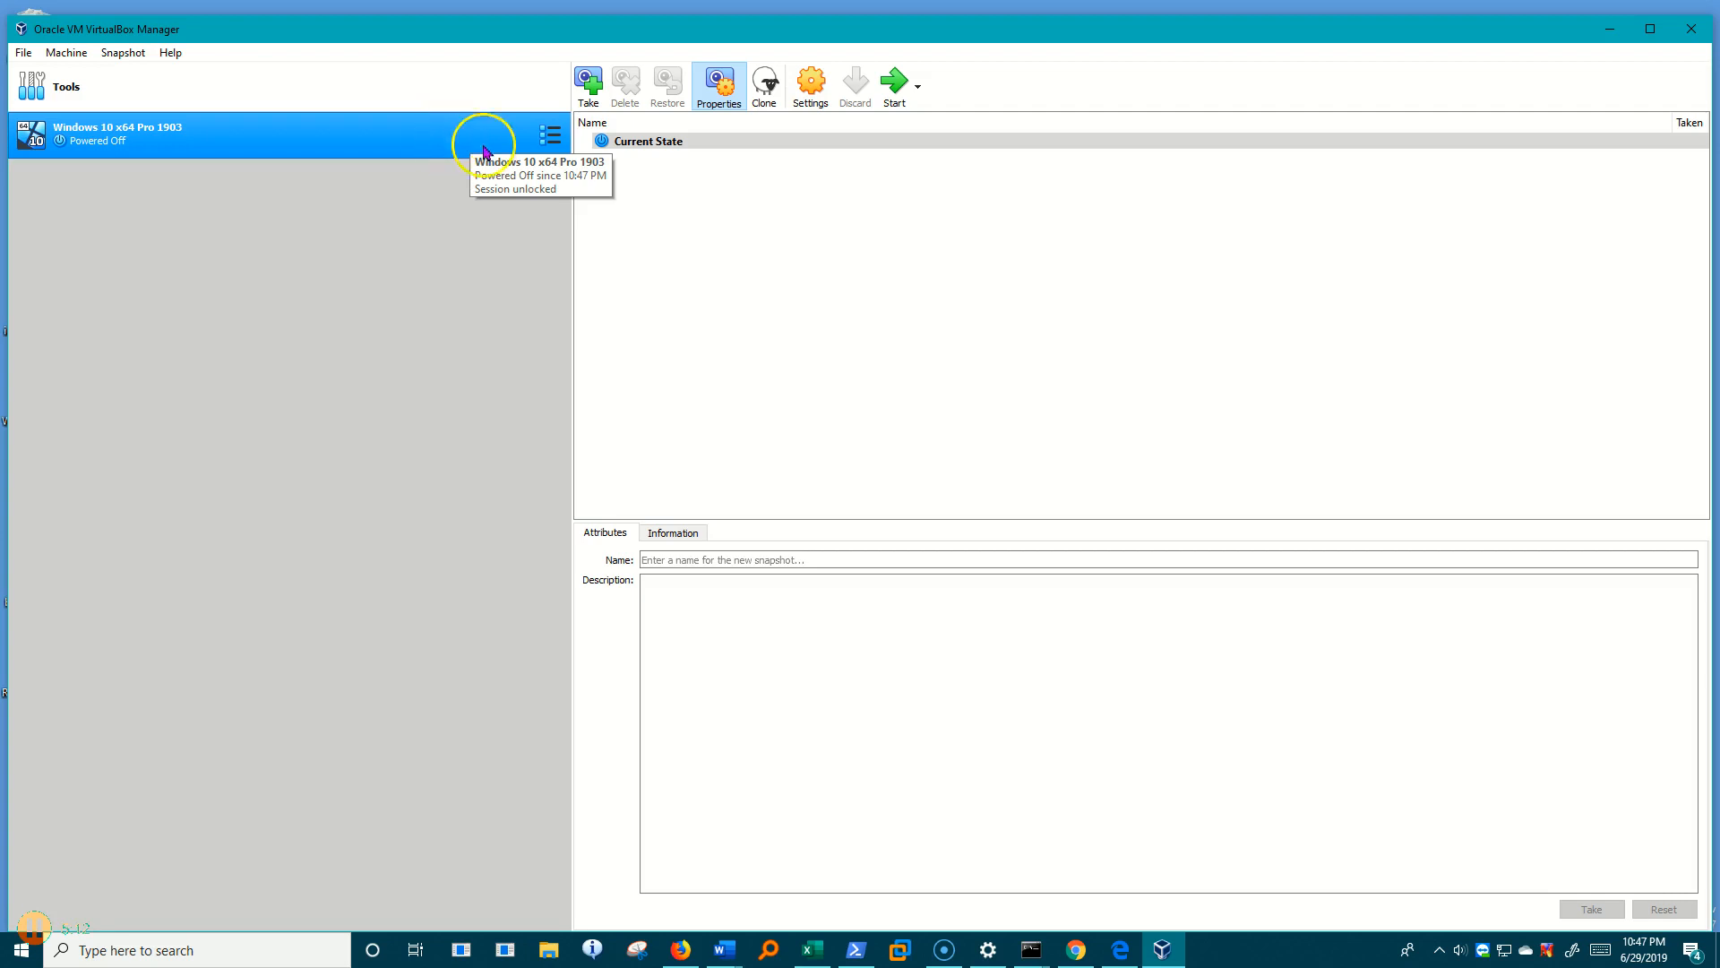
click(820, 82)
click(399, 137)
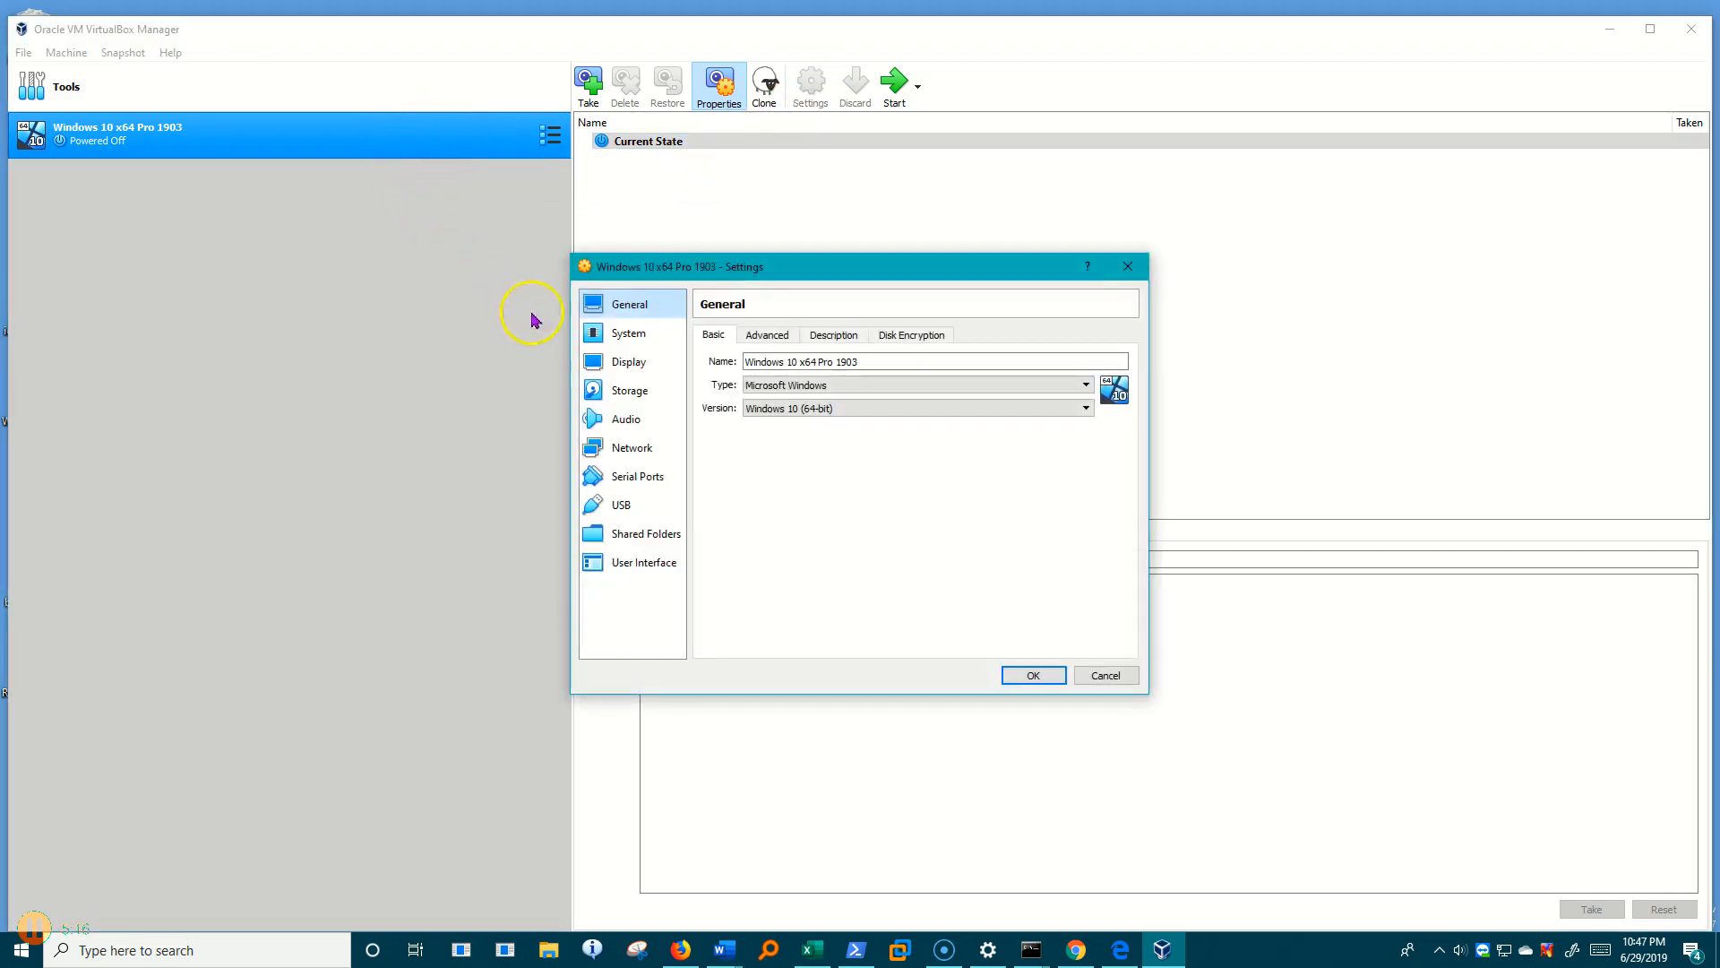
click(632, 337)
click(812, 336)
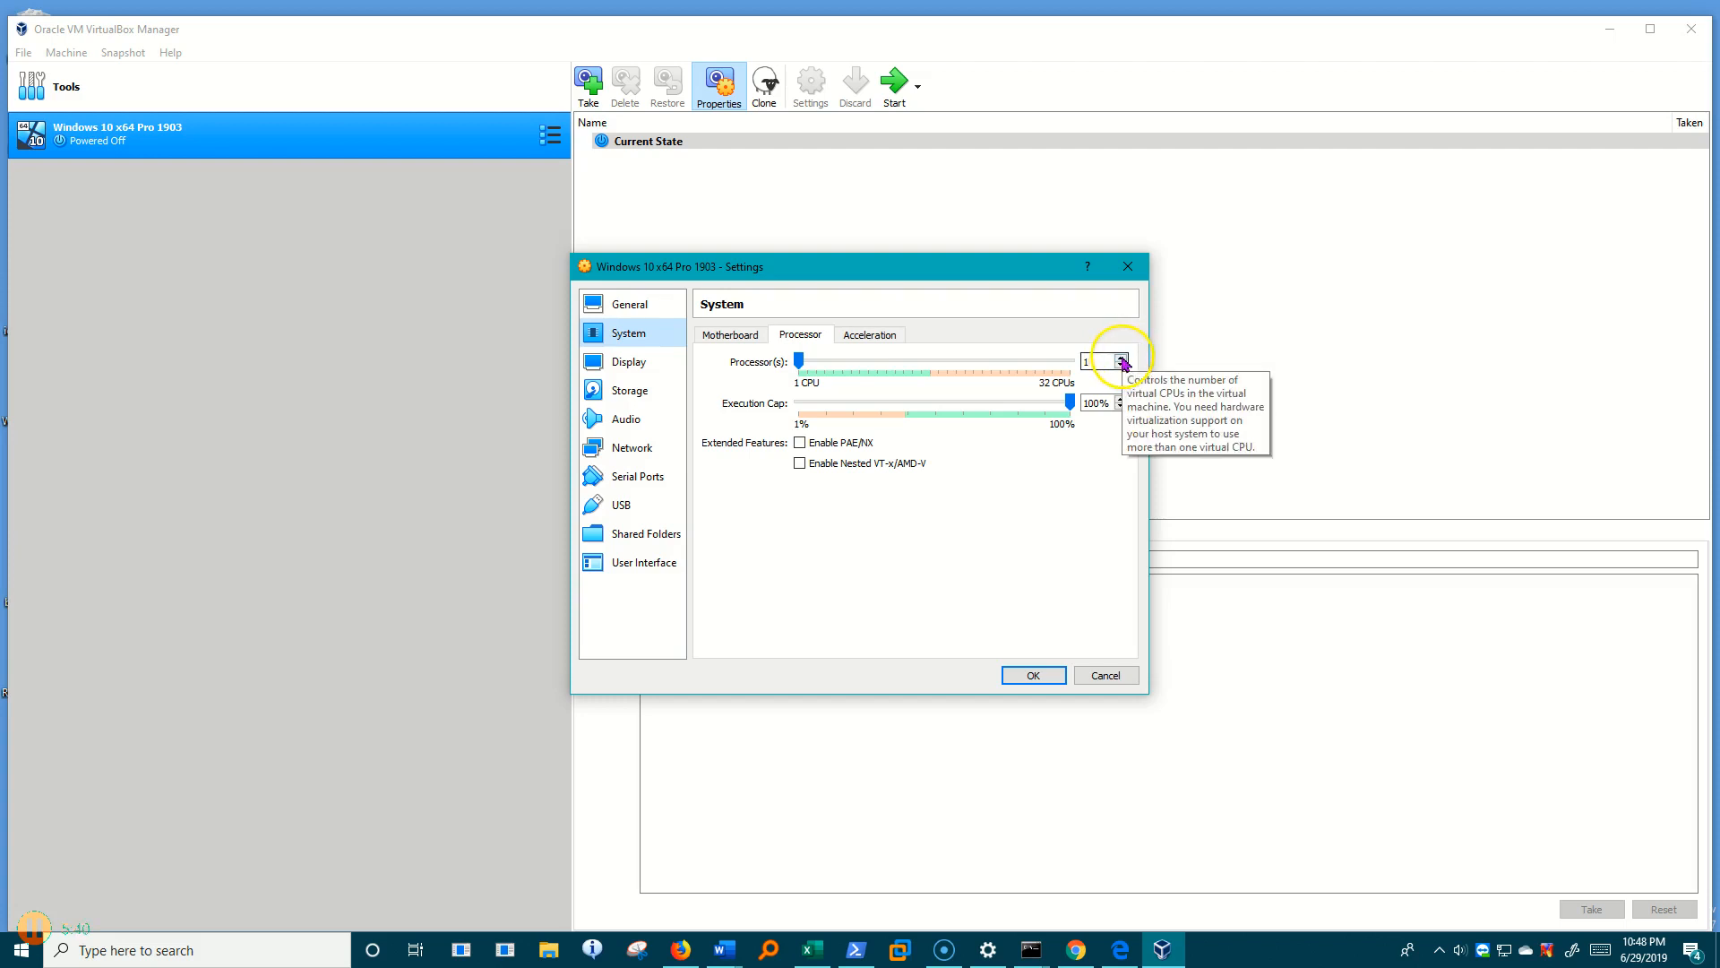
click(1122, 357)
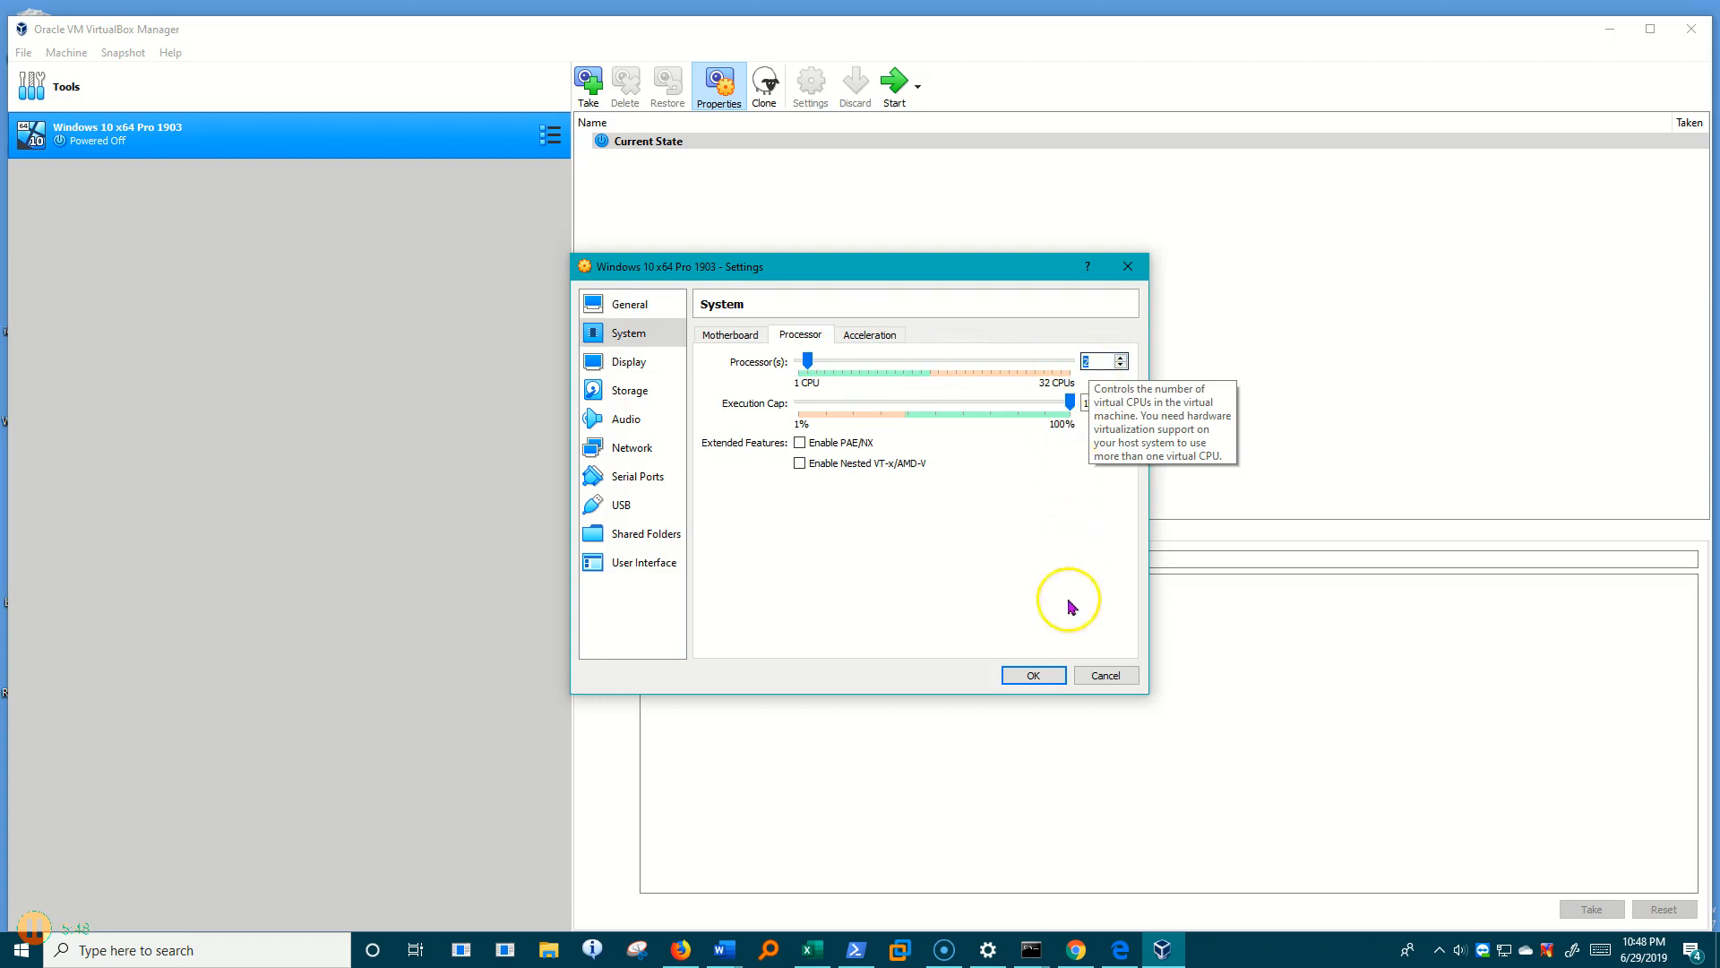
click(1034, 676)
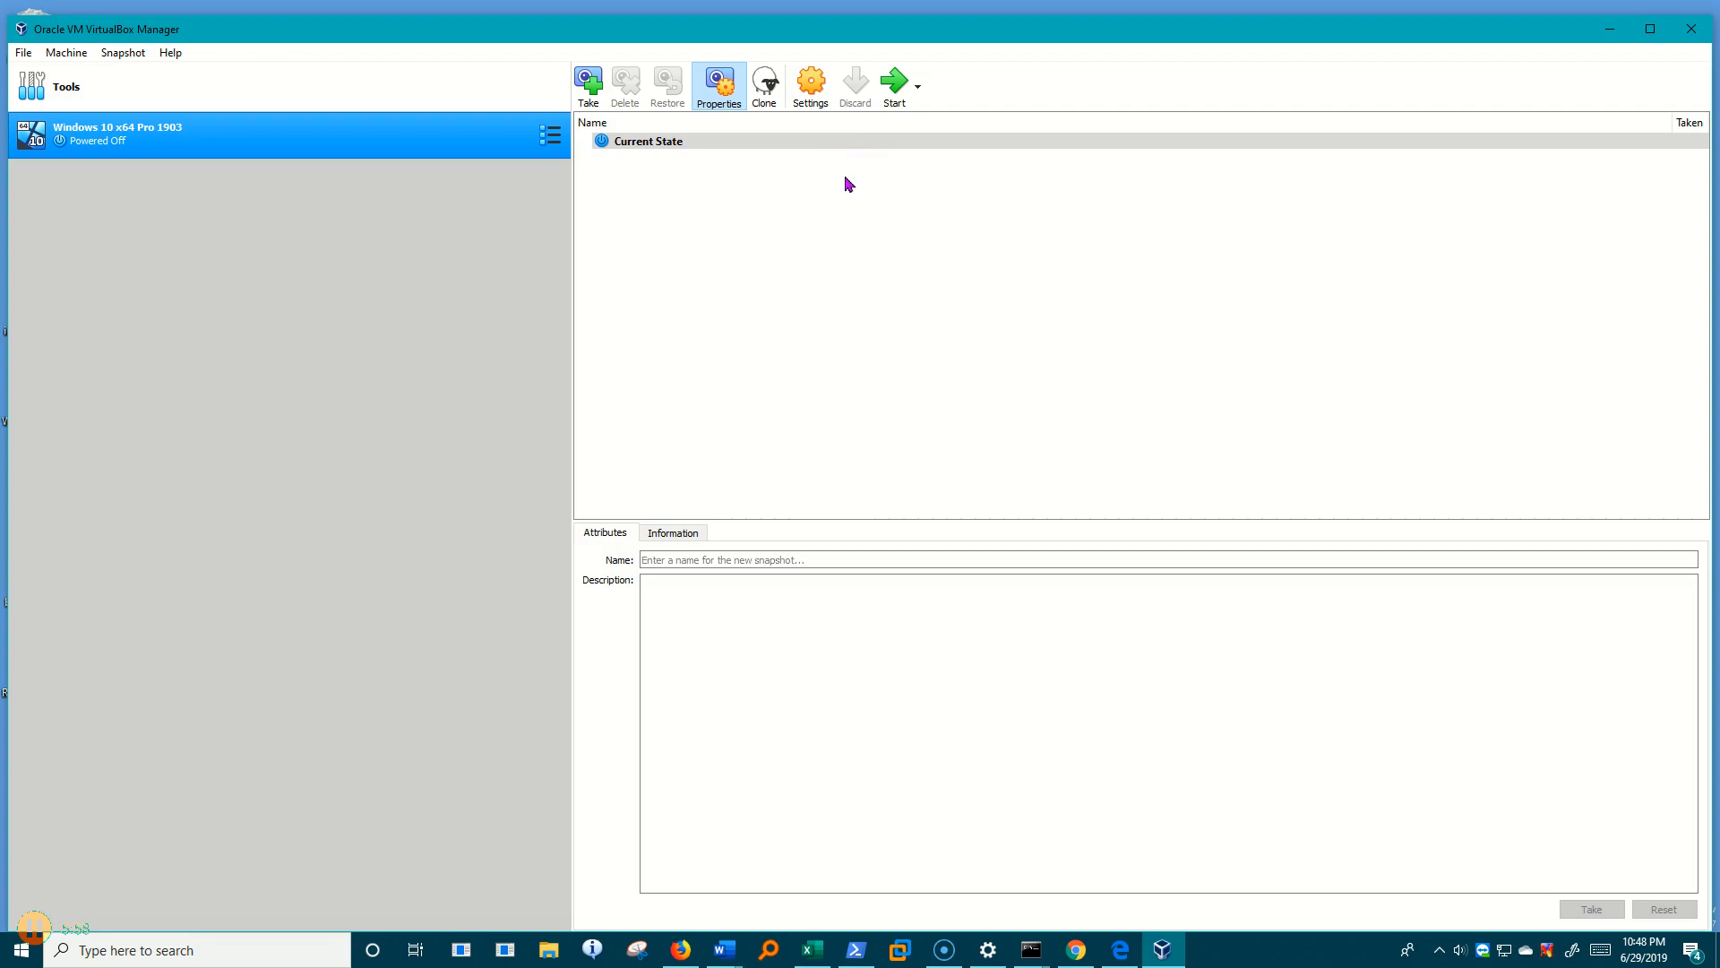
Start the virtual machine with Windows10Pro_1903.iso from the CIS140M folder as its start-up disk.
click(894, 83)
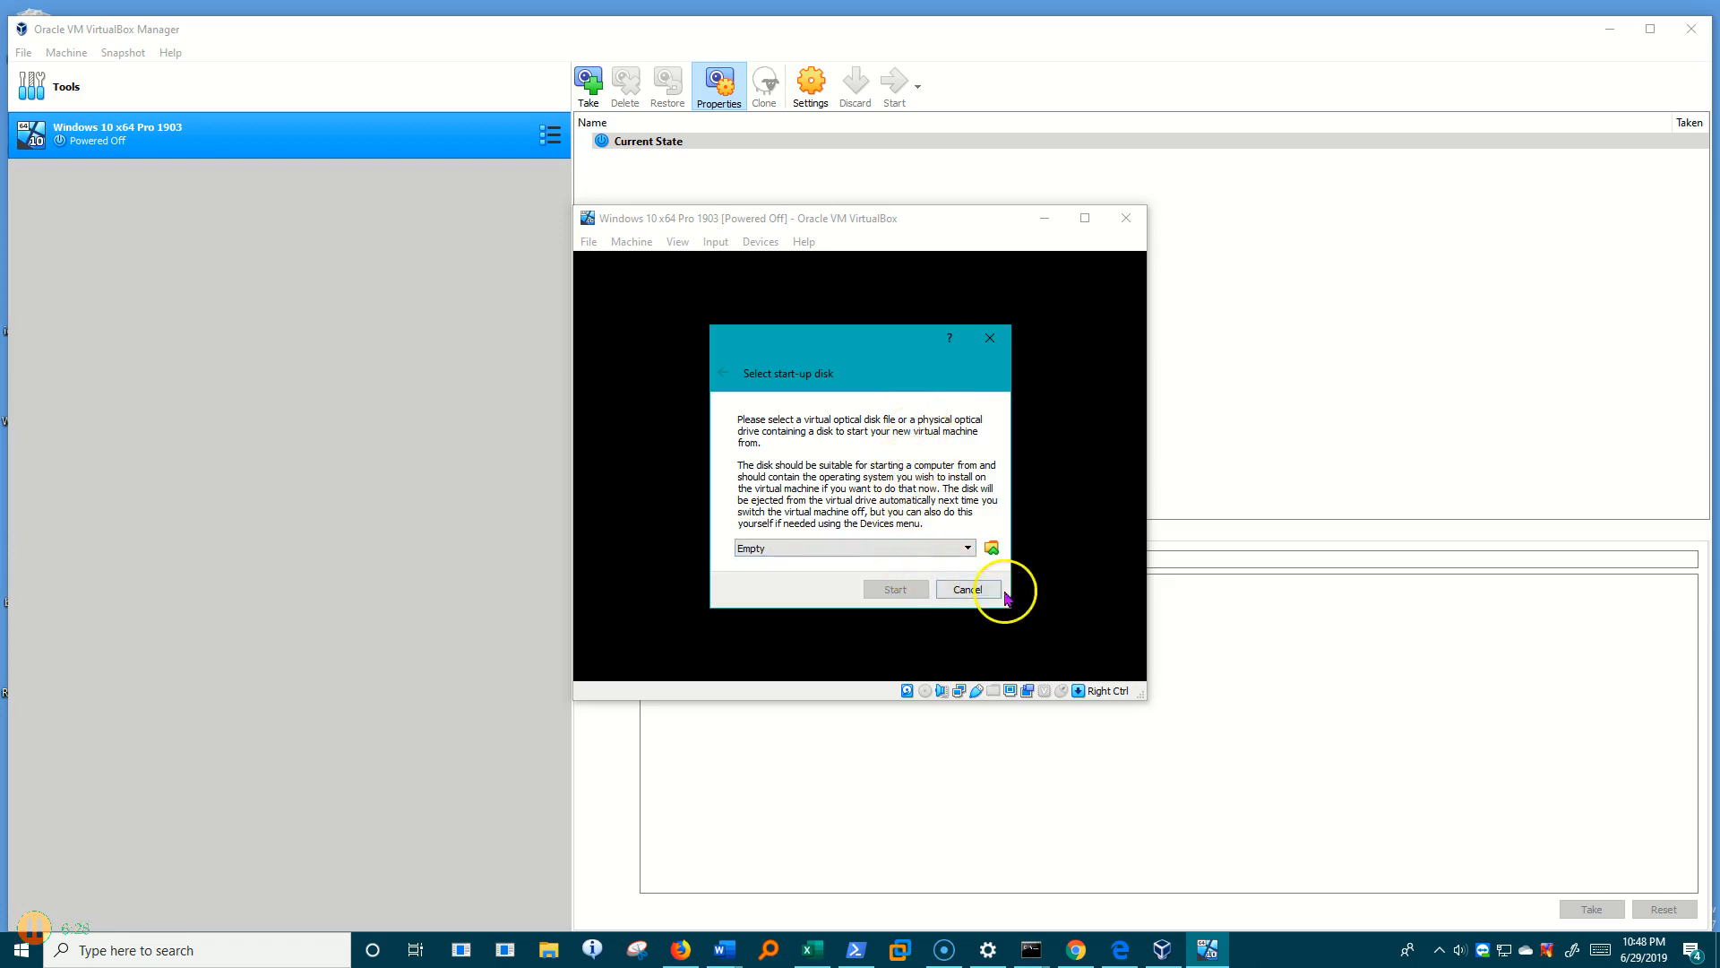
click(992, 547)
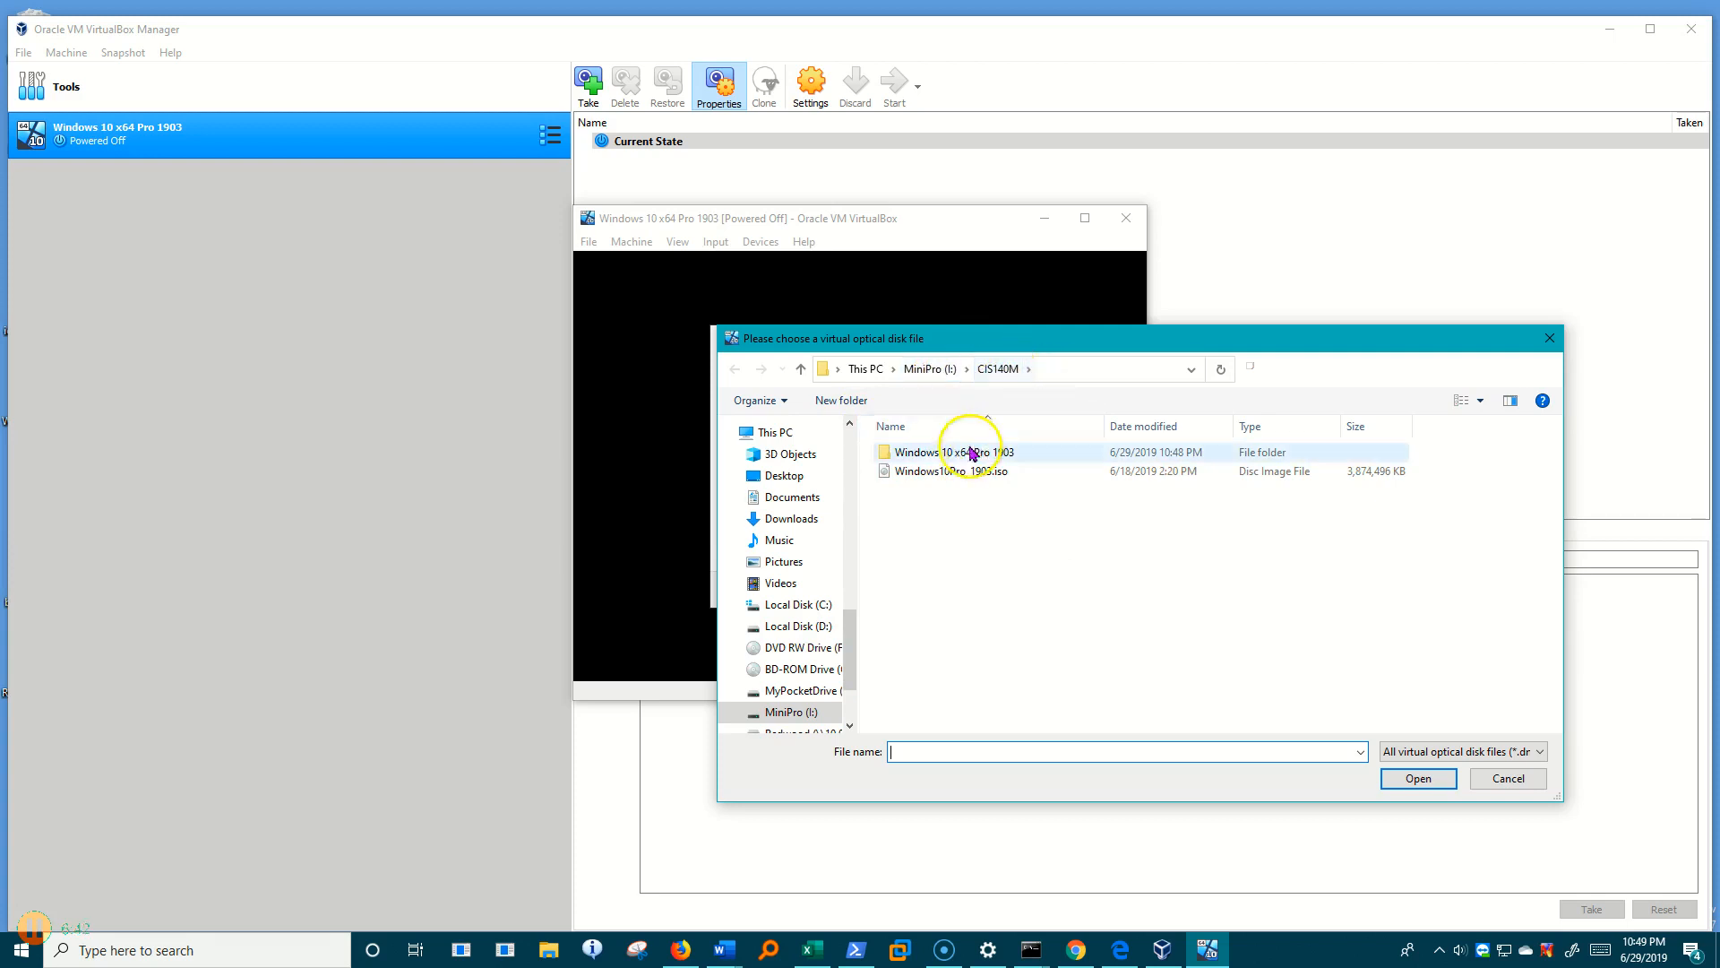
click(976, 475)
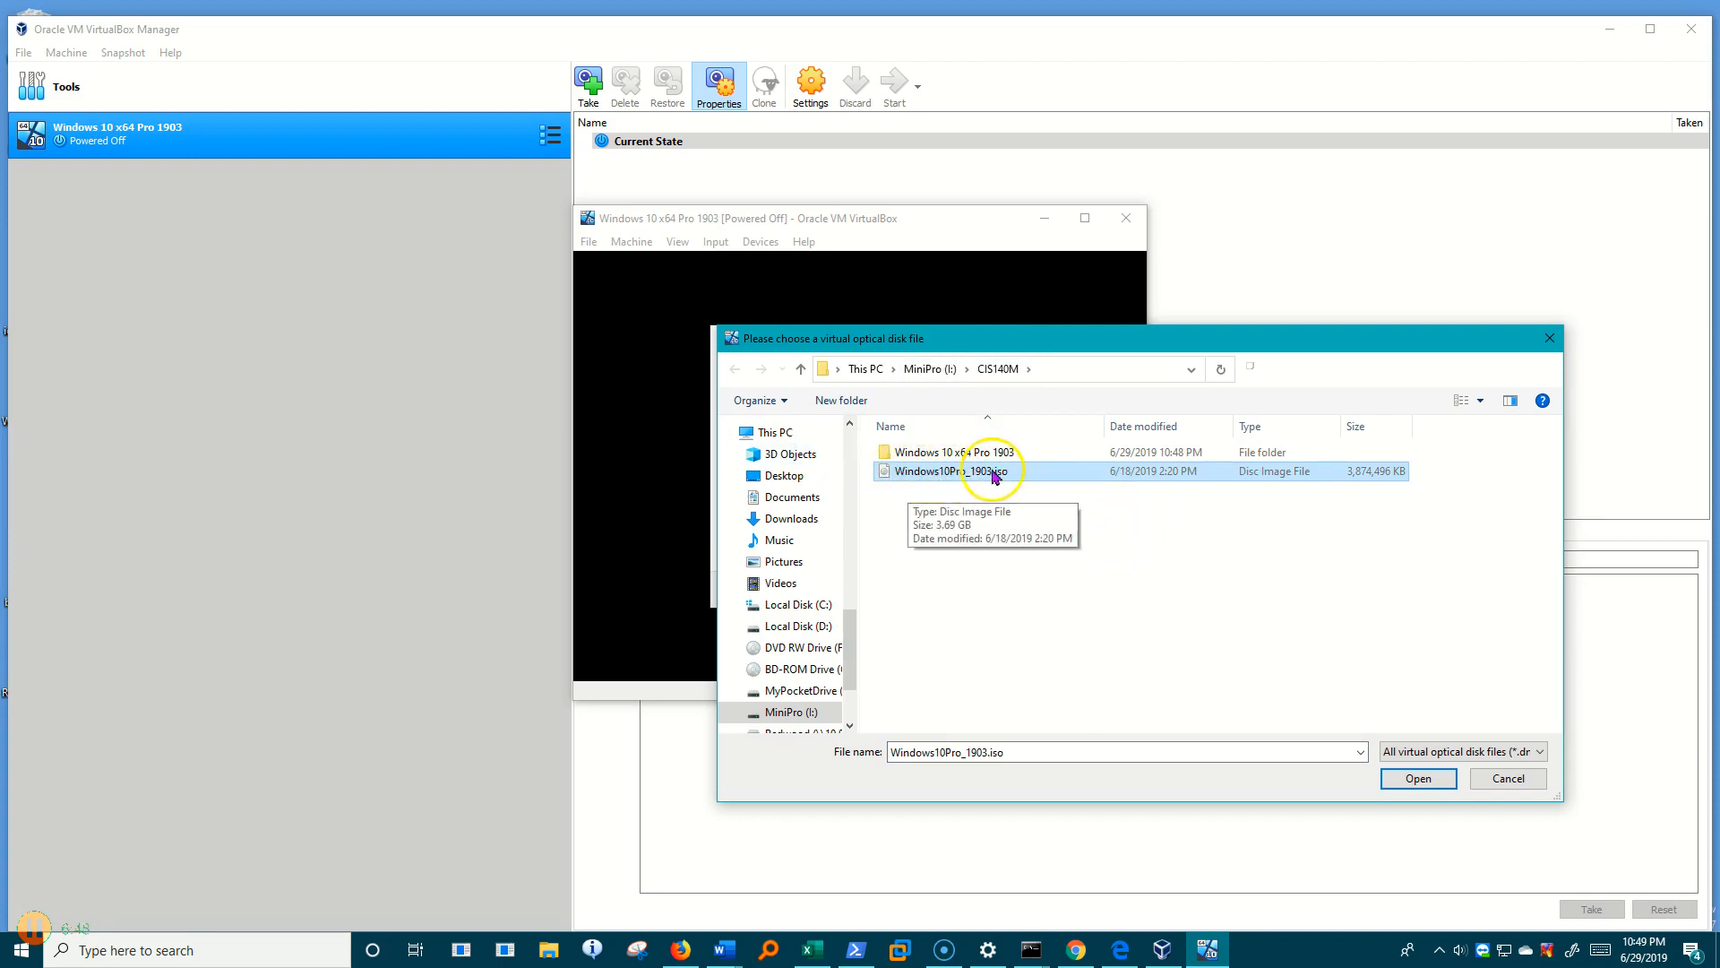
click(1417, 777)
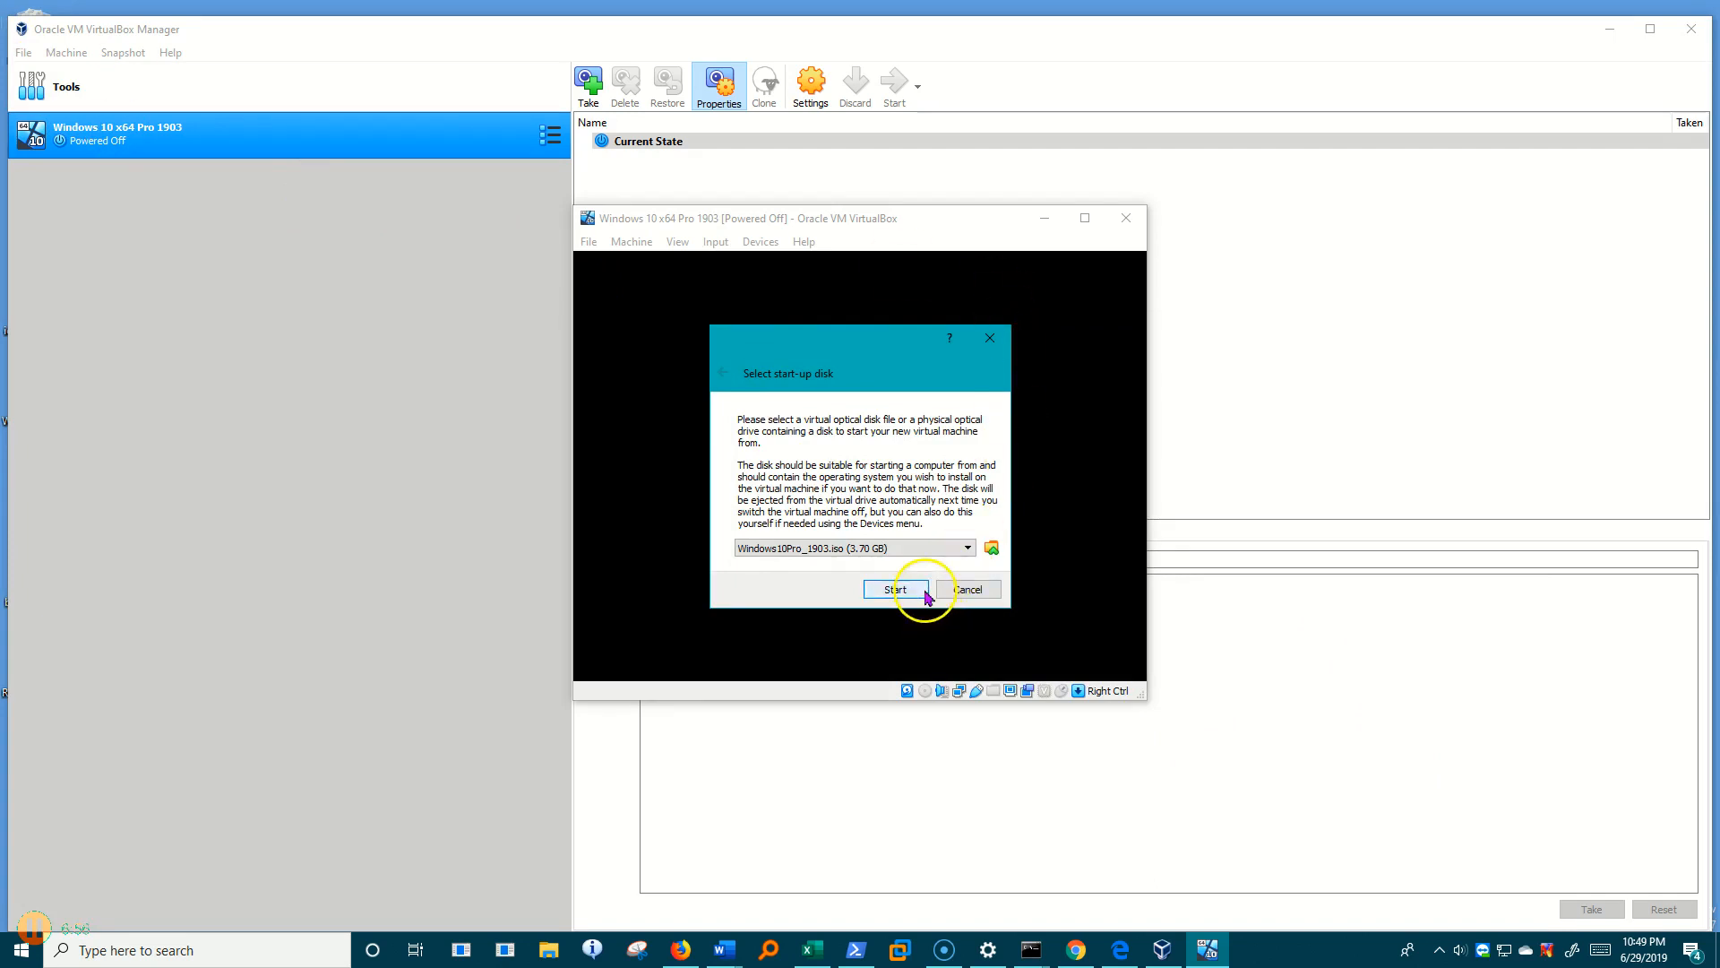
click(896, 590)
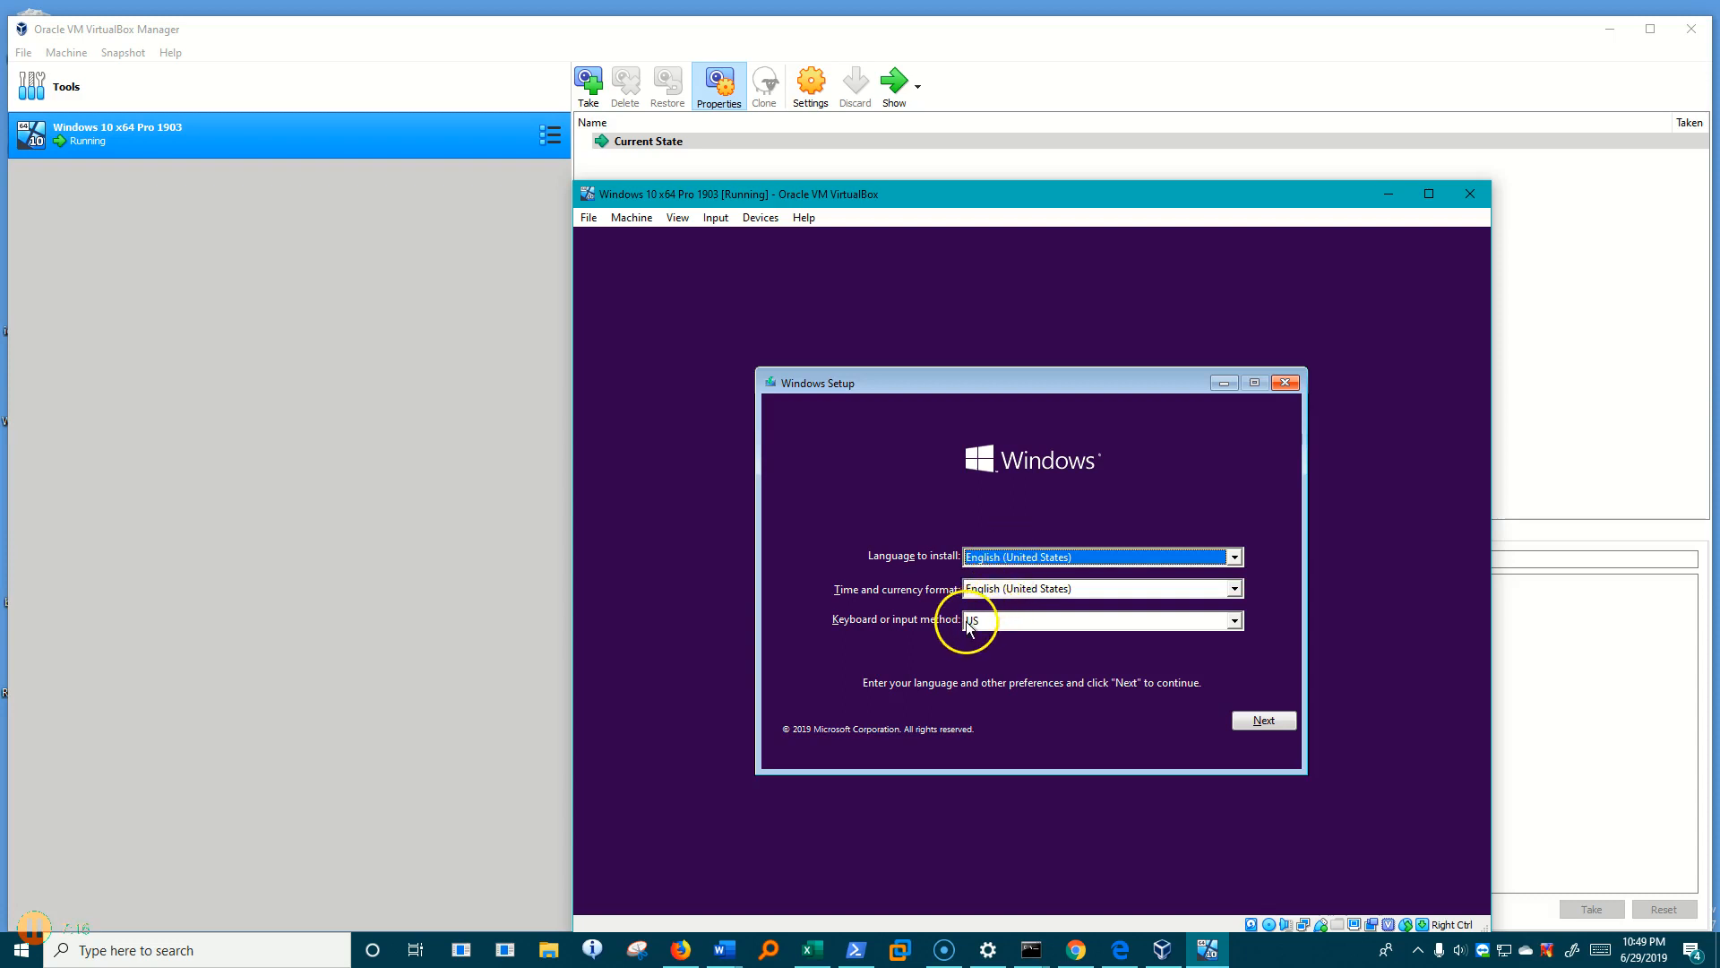
Accept English (United States) and the US keyboard in Windows Setup, and begin the installation.
click(1274, 724)
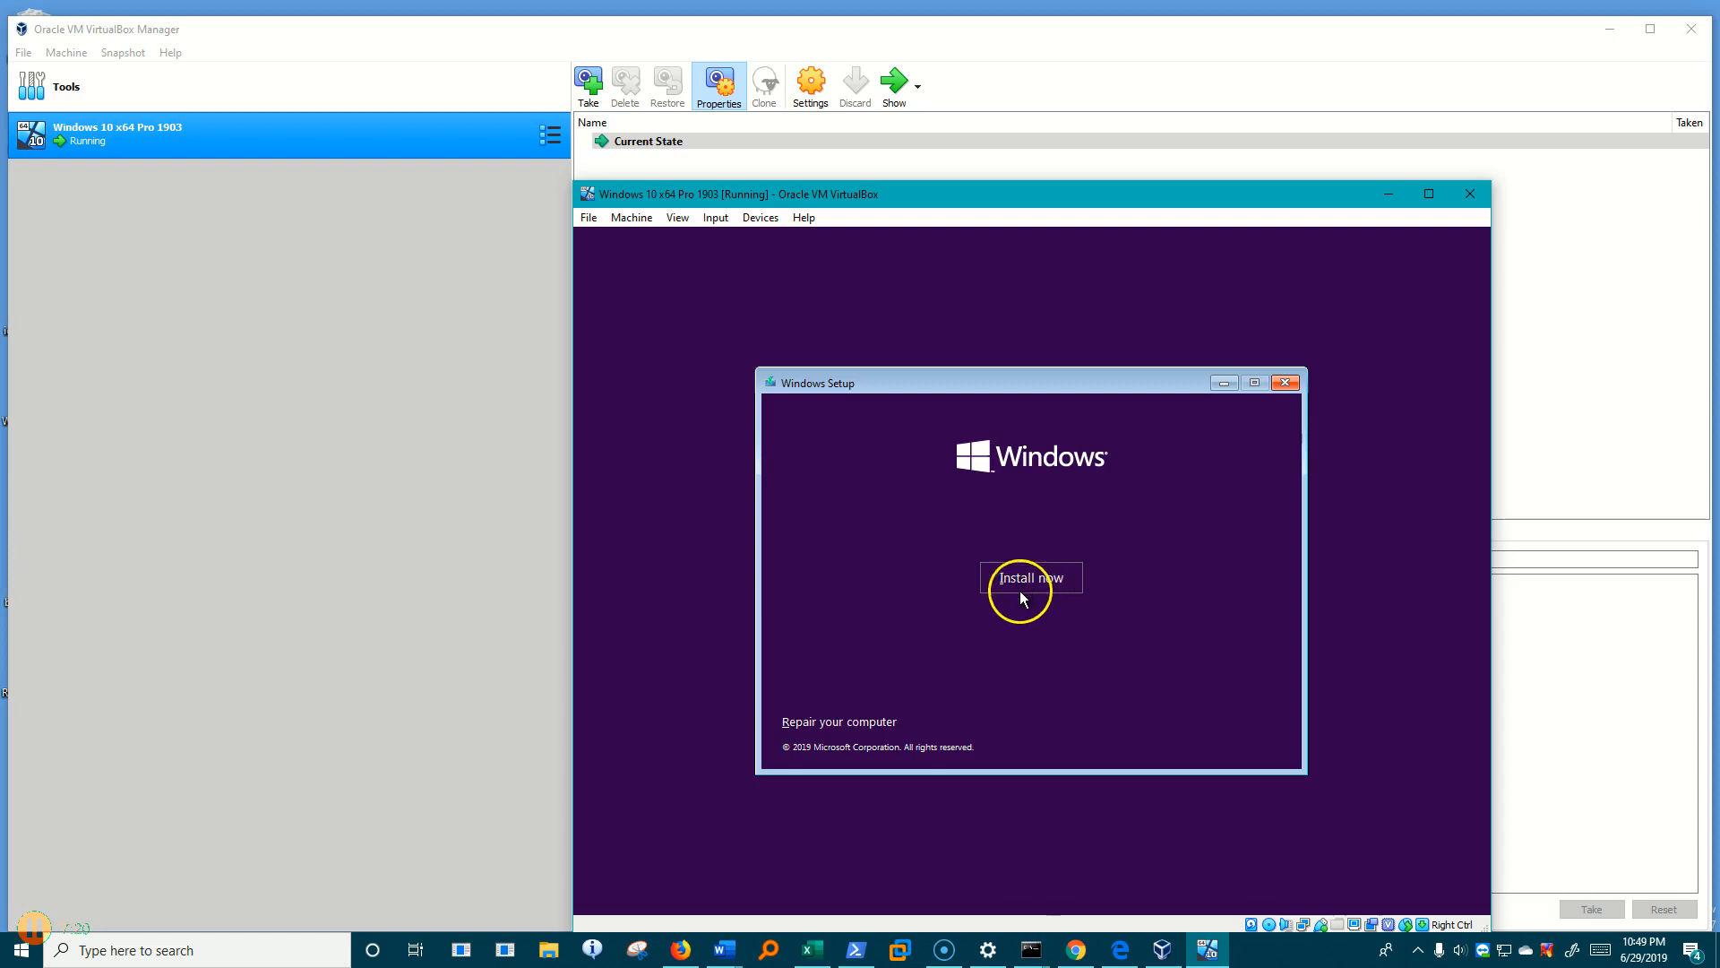
click(860, 721)
click(1030, 579)
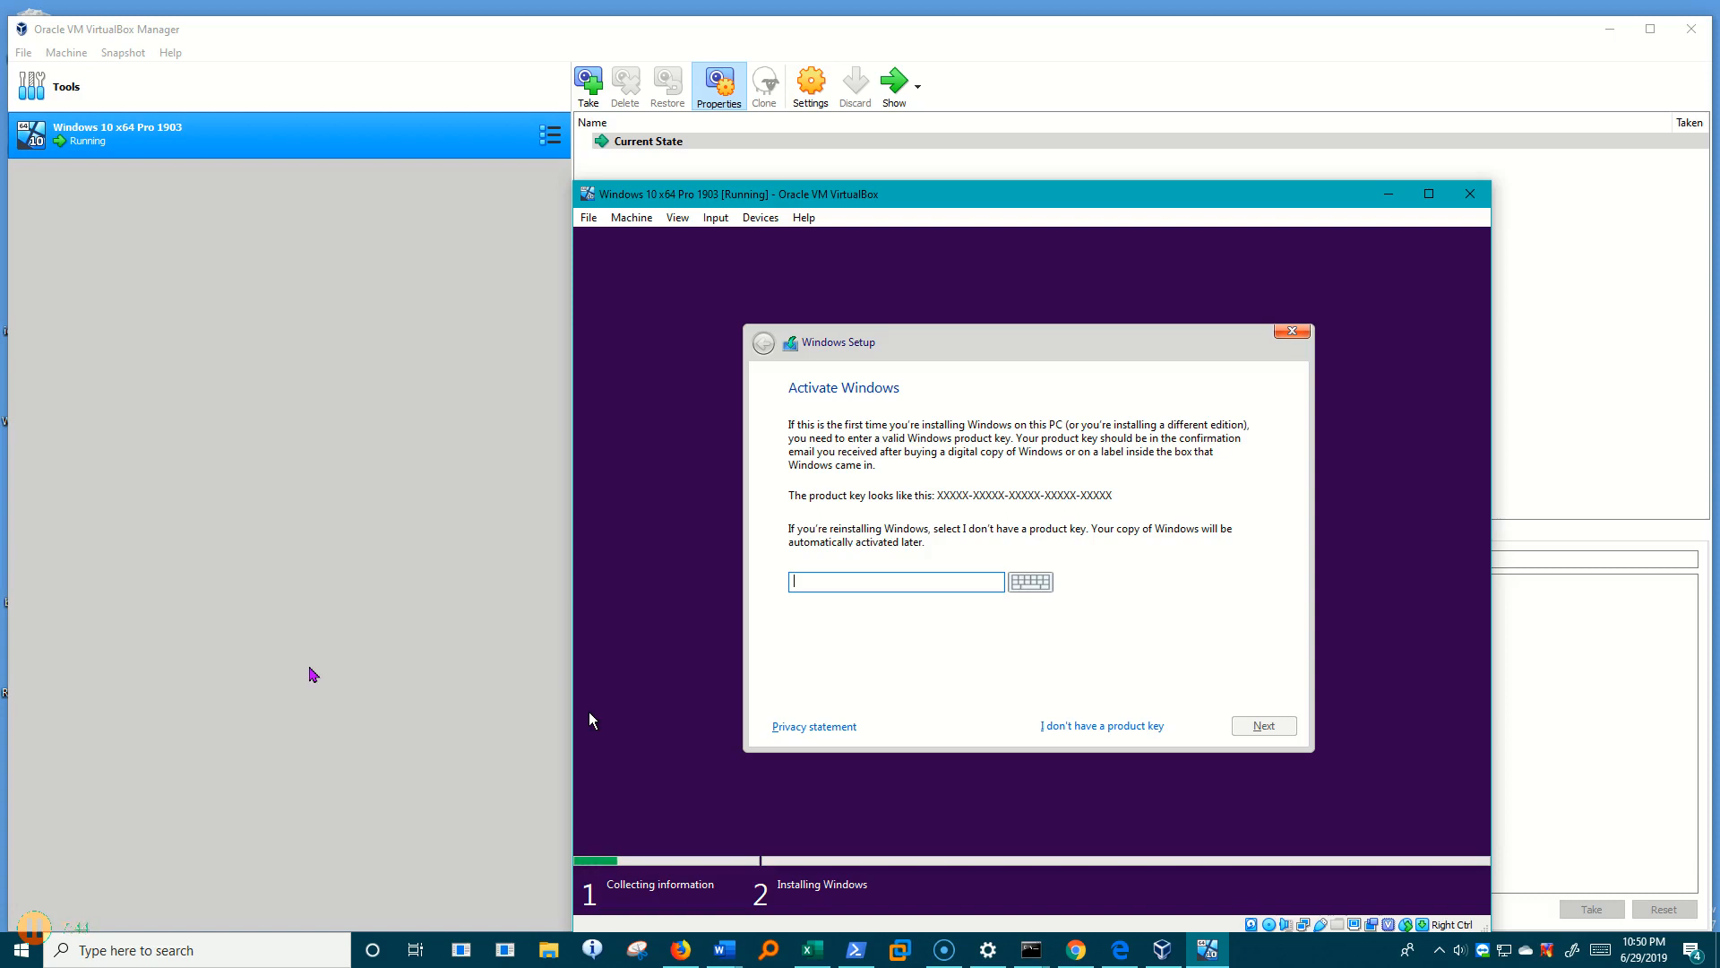
Proceed without a product key and choose Windows 10 Pro as the operating system to install.
click(1122, 728)
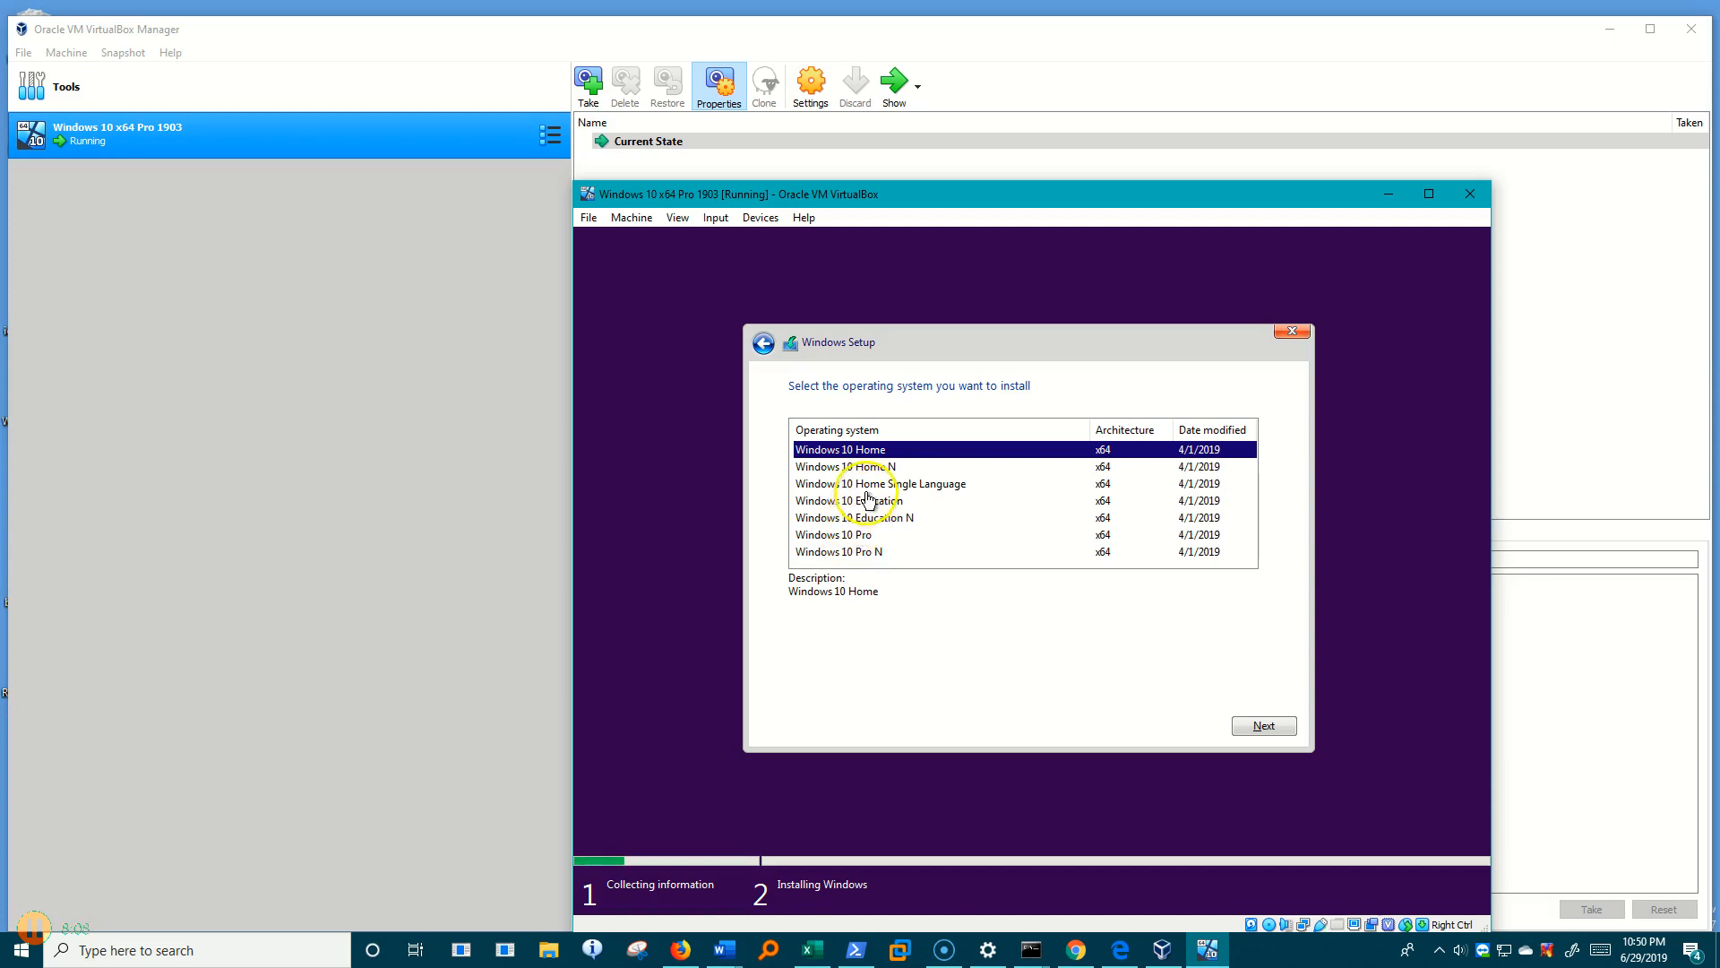
click(863, 538)
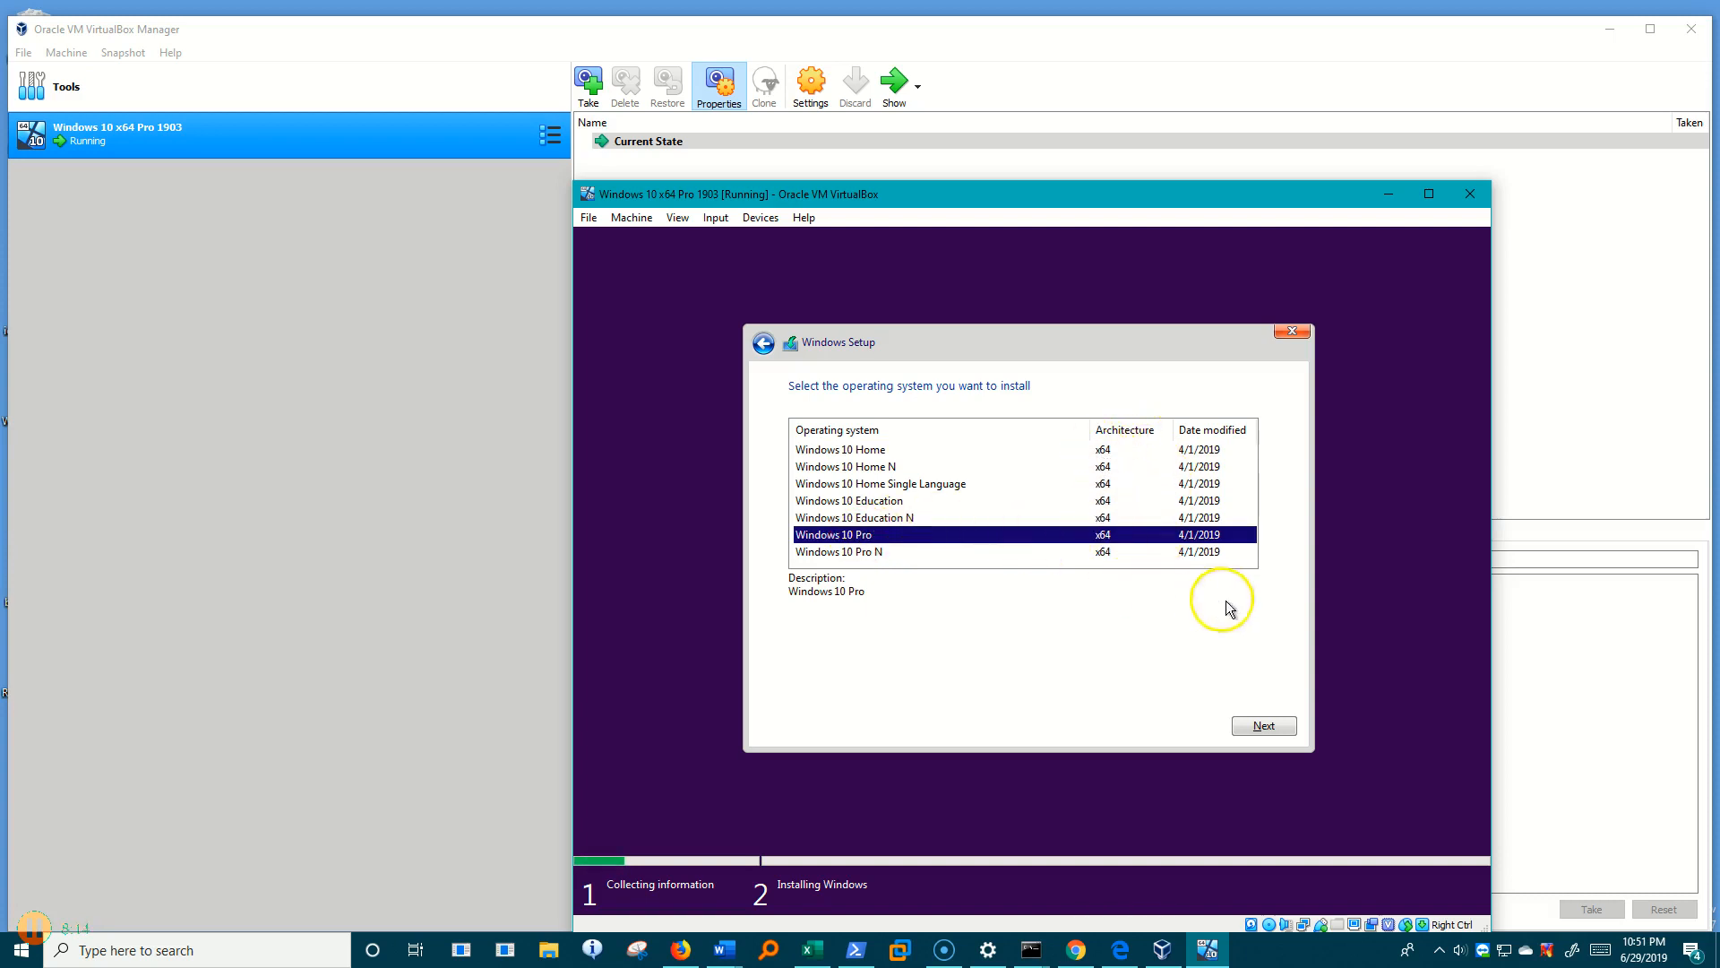
click(1264, 726)
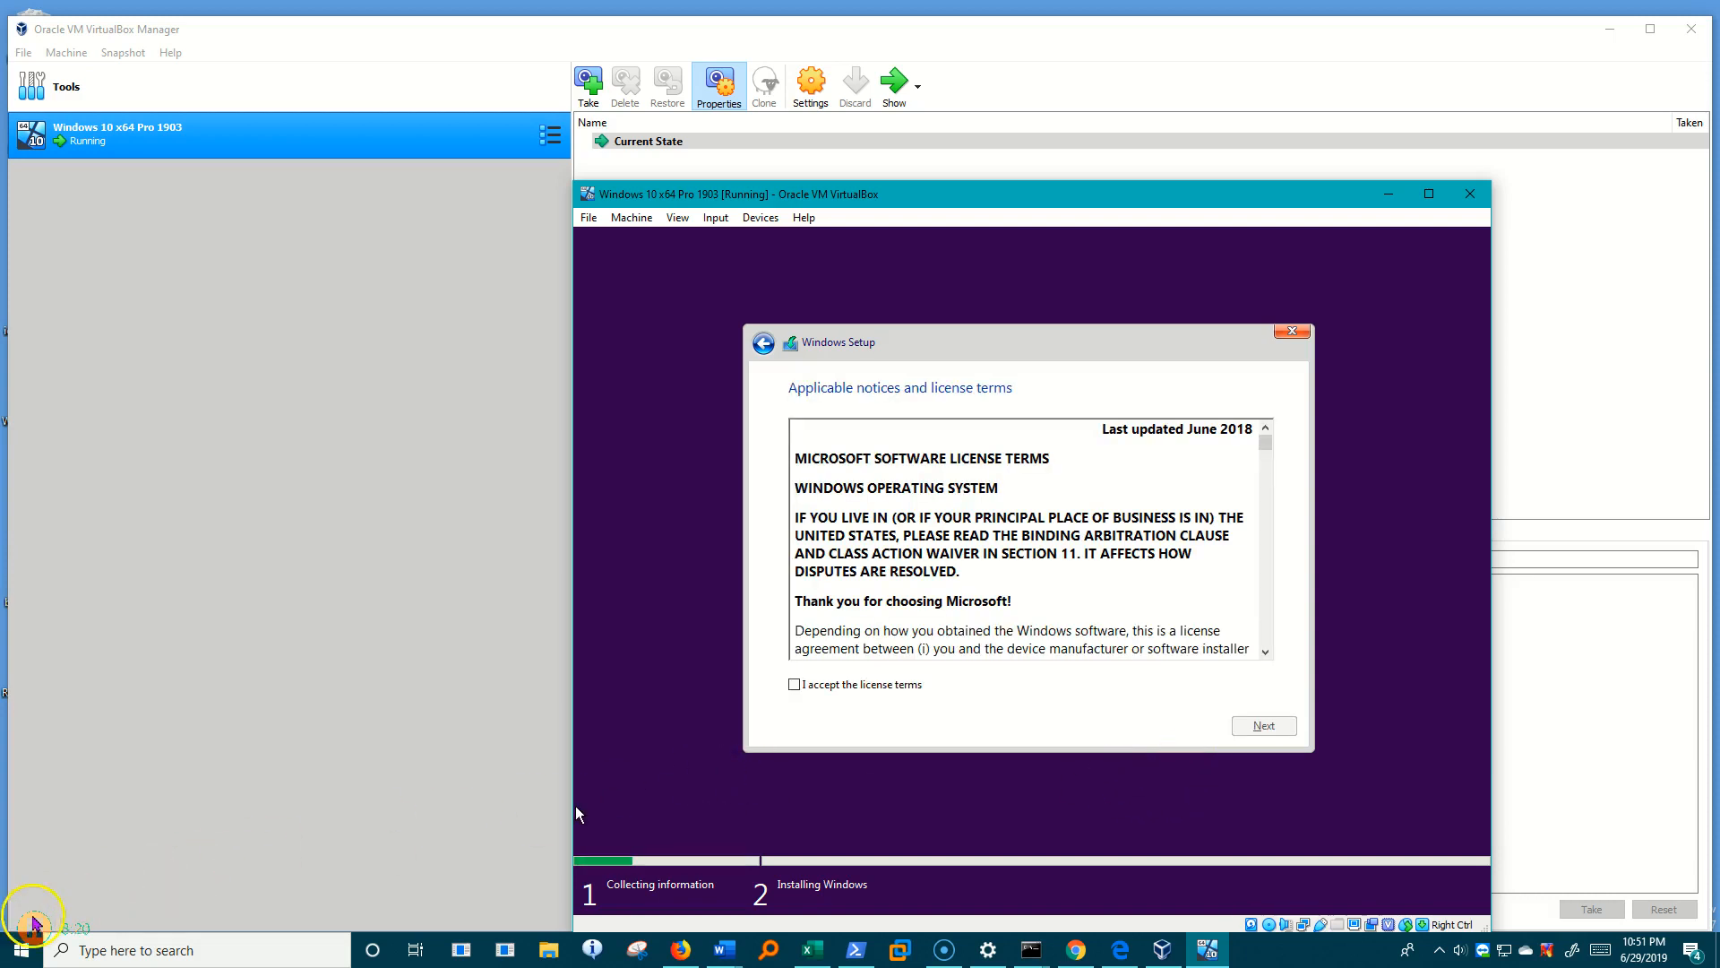
Accept the license terms and choose the custom installation type that installs Windows only.
click(795, 684)
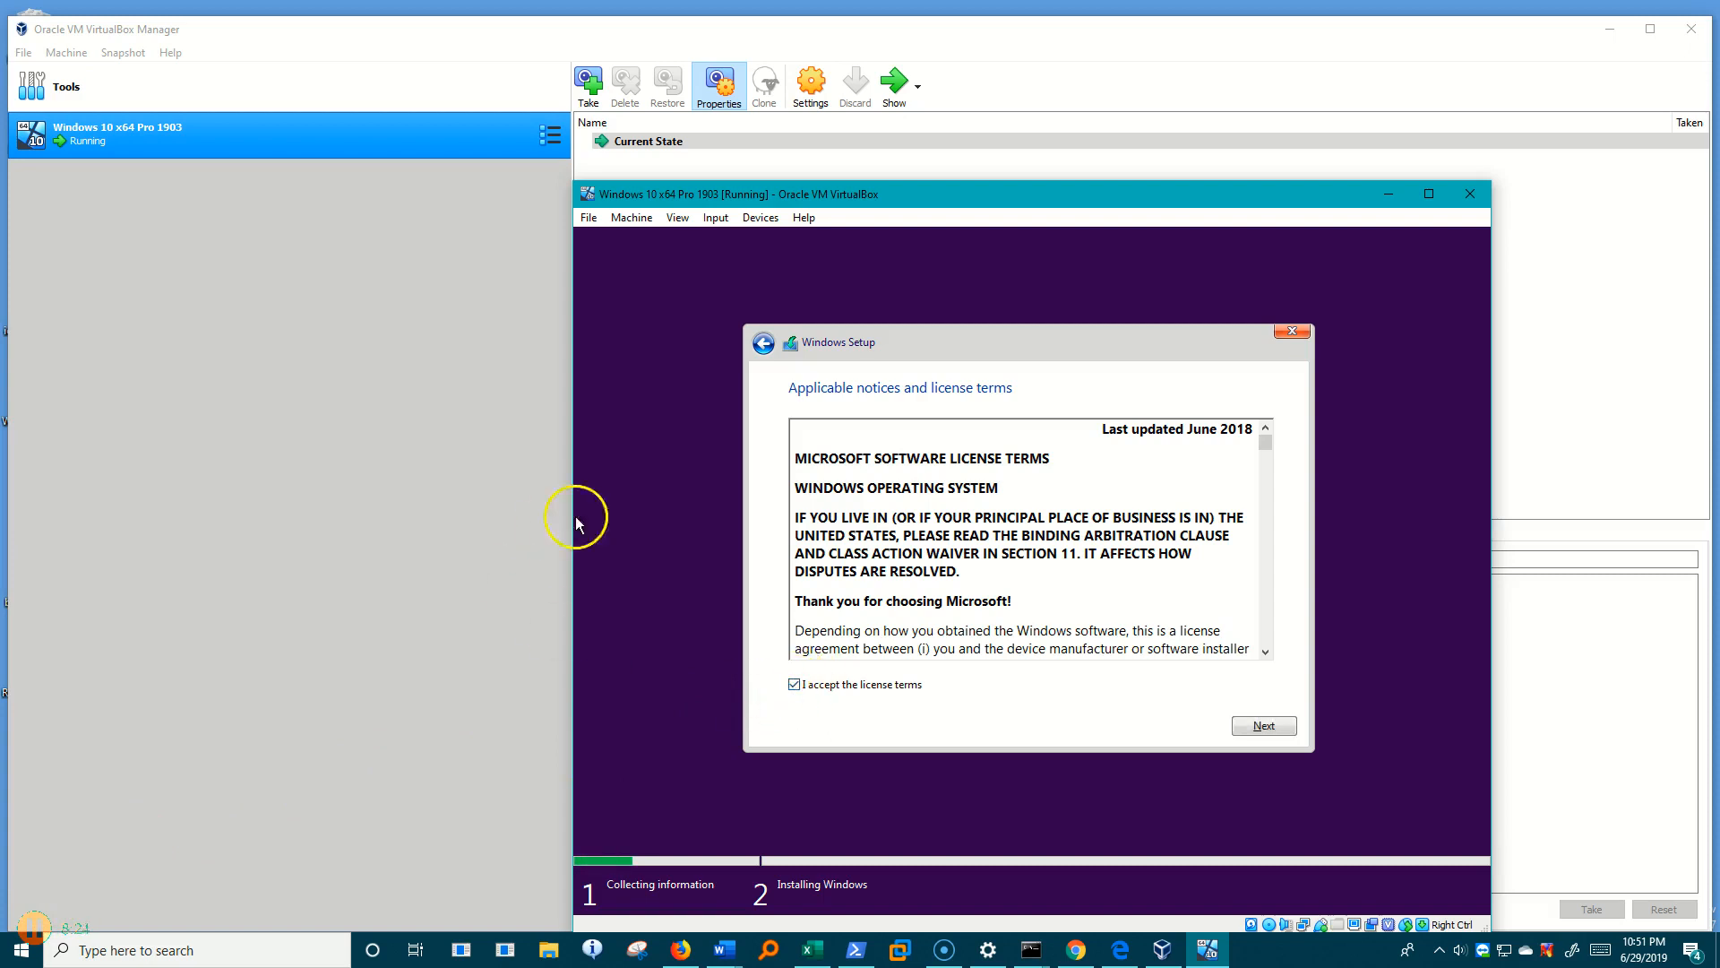
click(1255, 727)
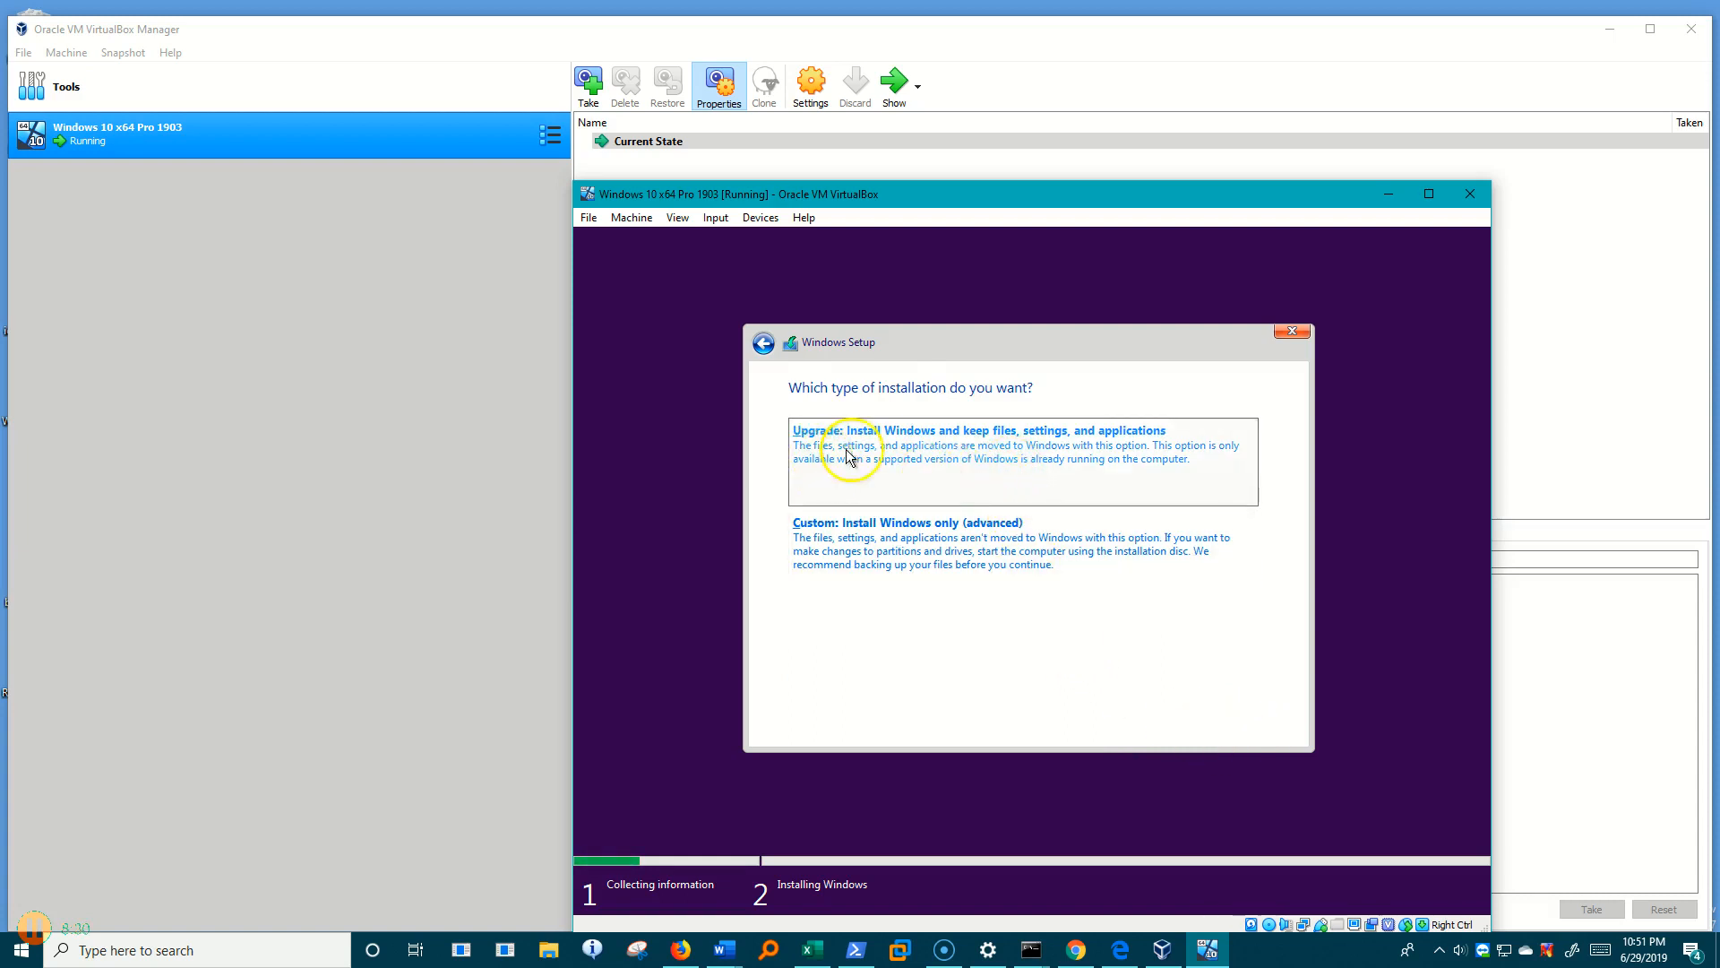
click(1139, 455)
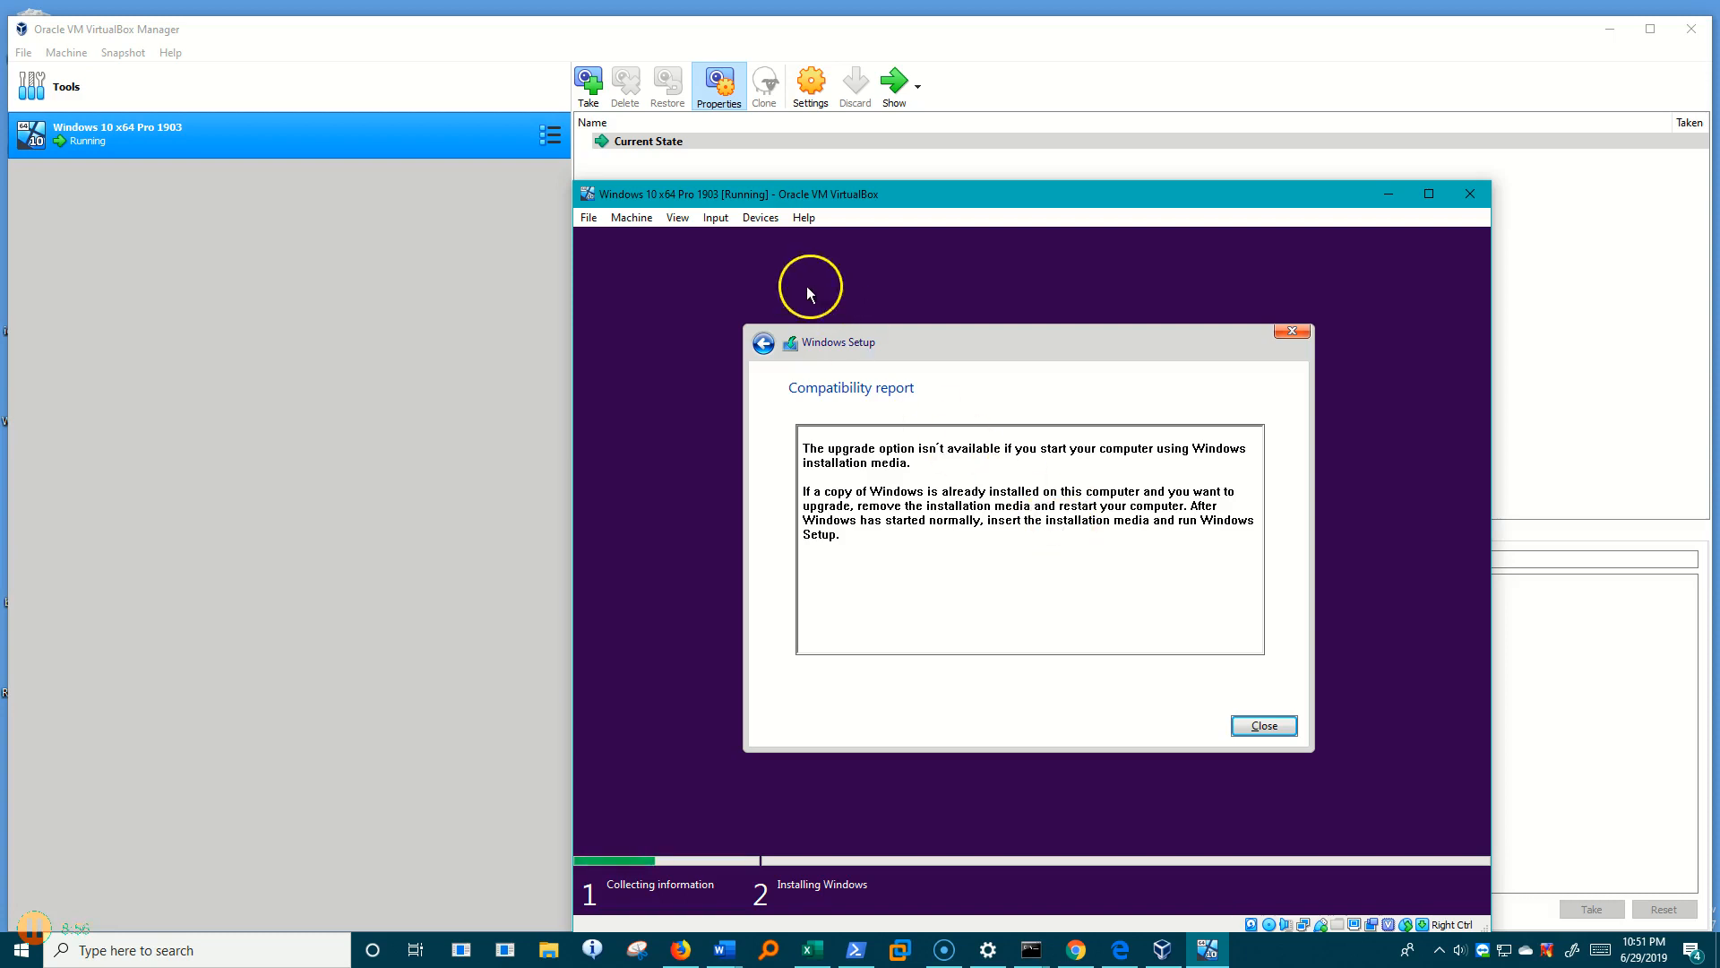
click(763, 345)
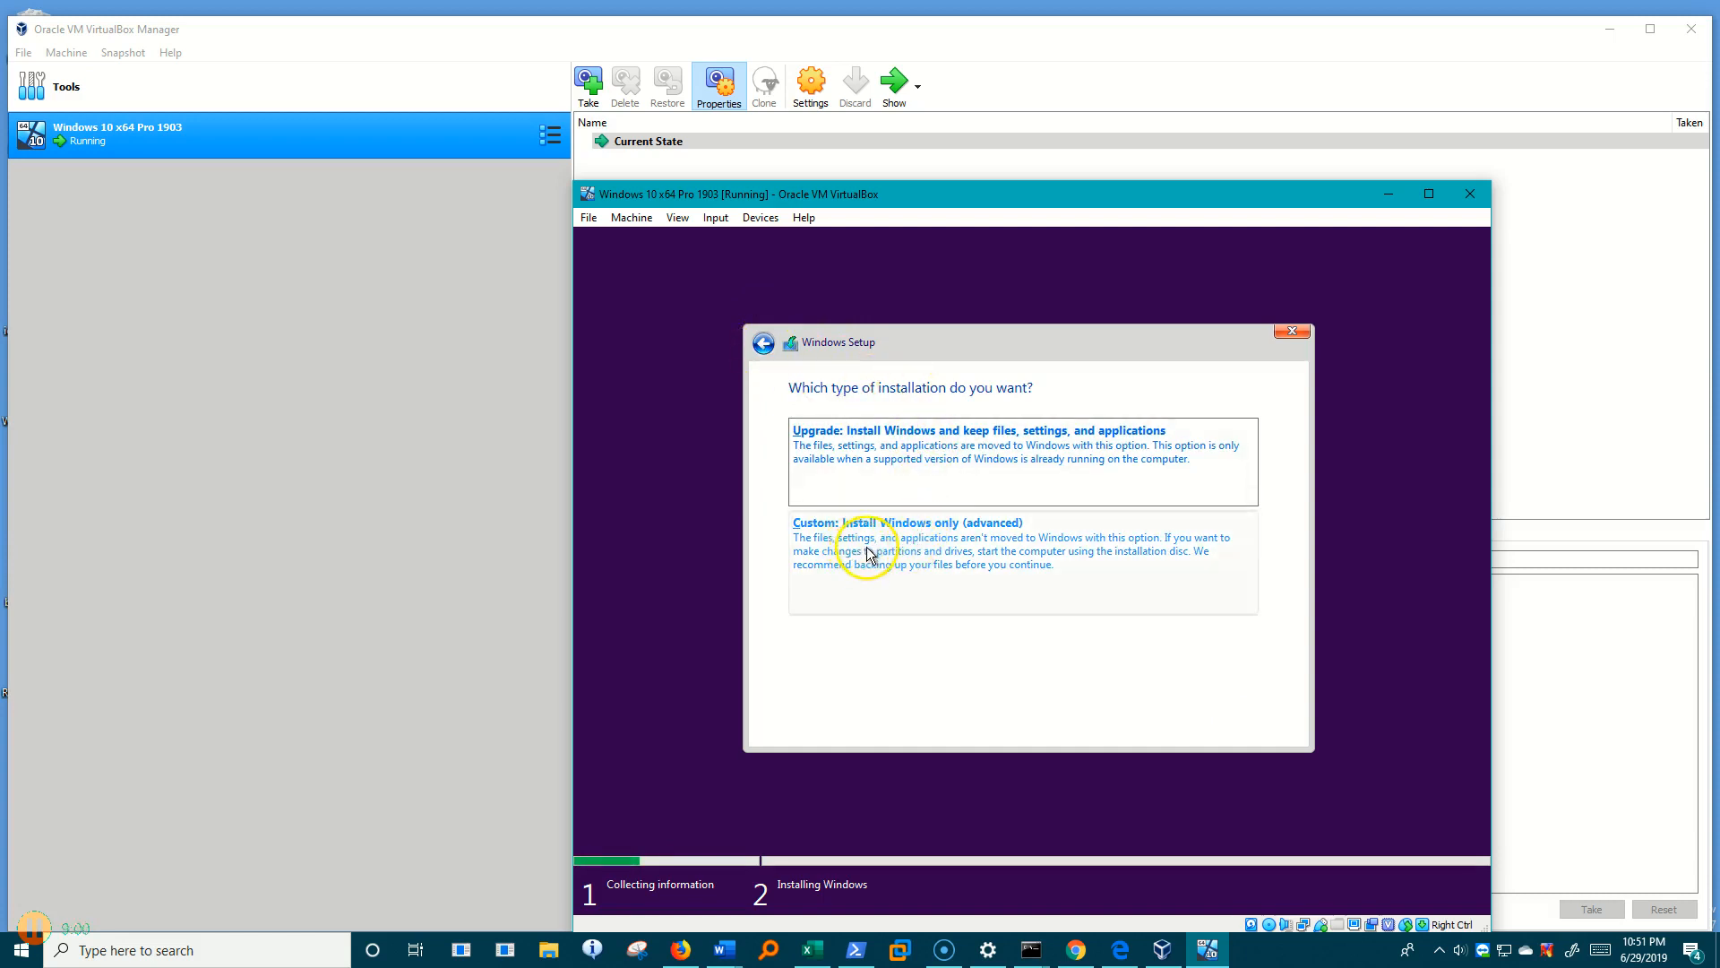
click(949, 551)
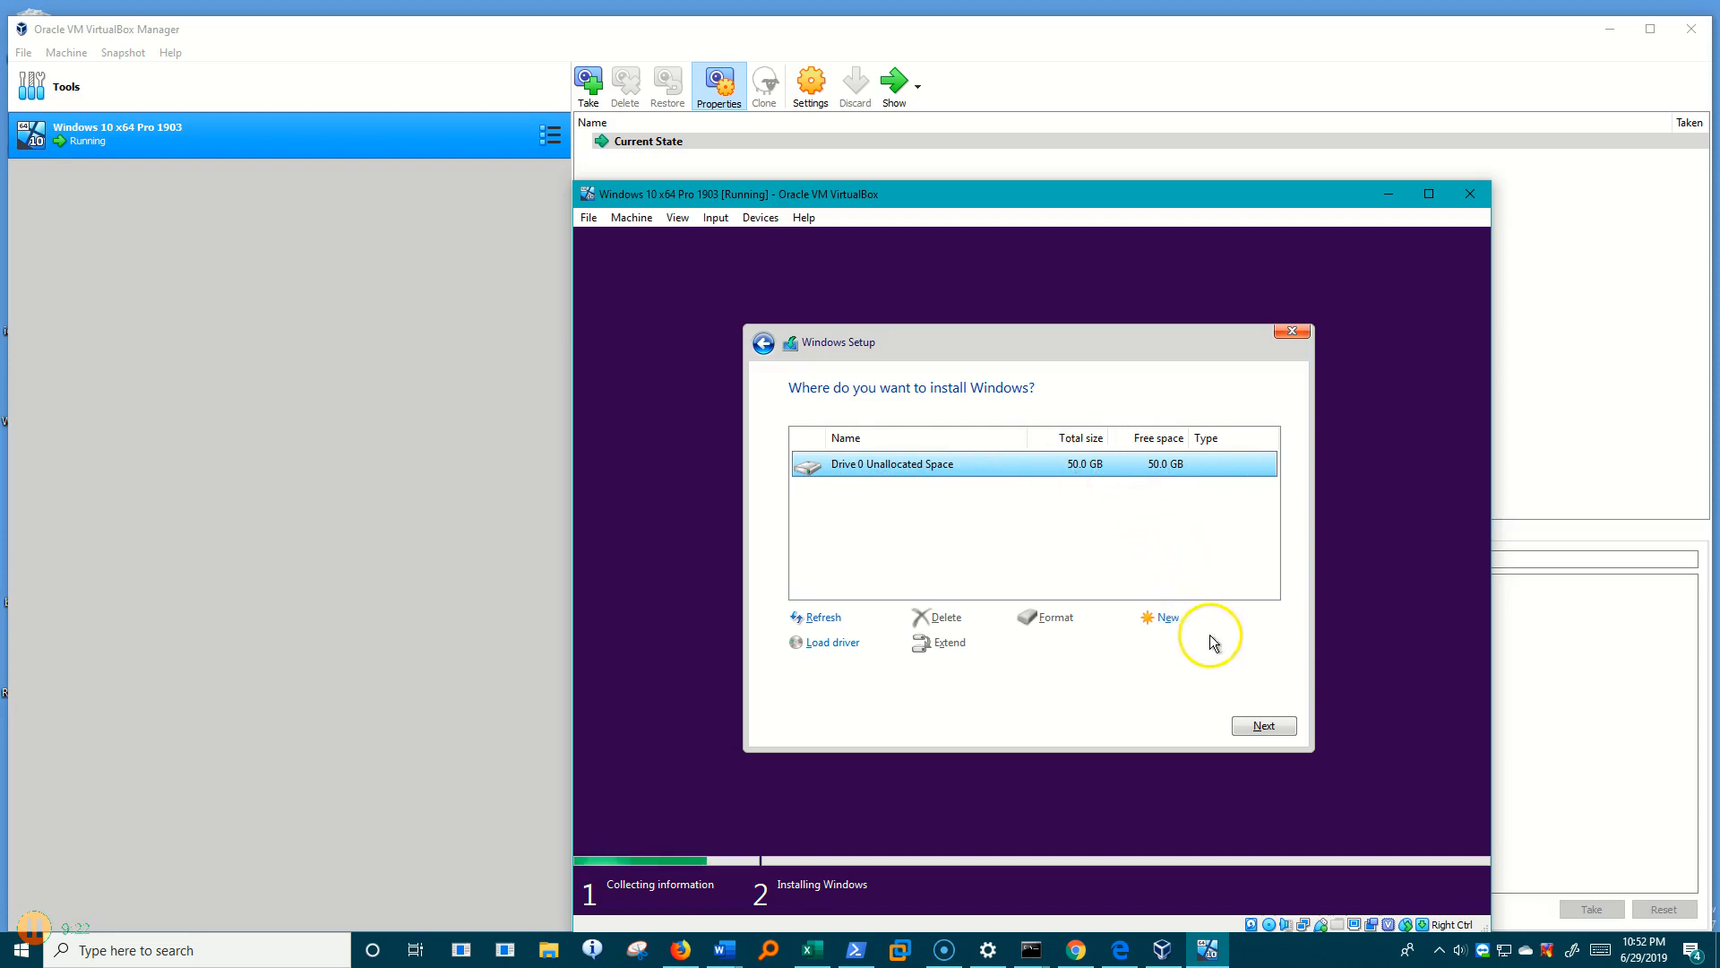
Create a 25000 MB partition in Drive 0's unallocated space, allowing additional partitions for system files.
click(1172, 622)
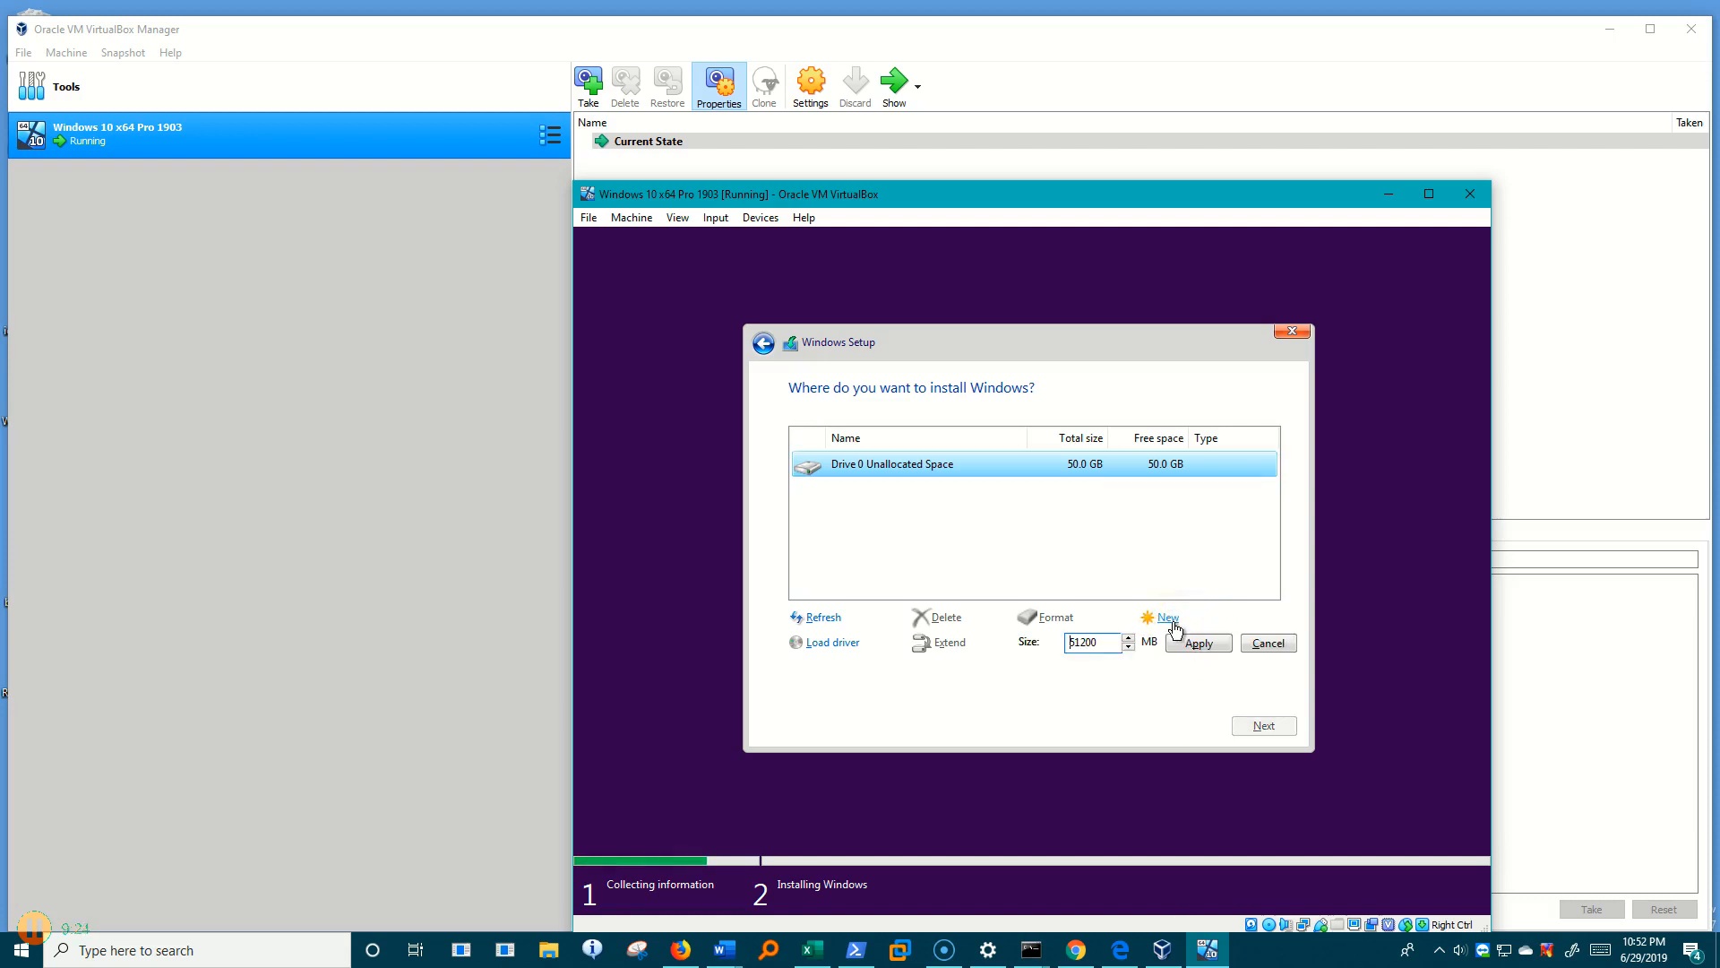
double_click(1079, 645)
text(25)
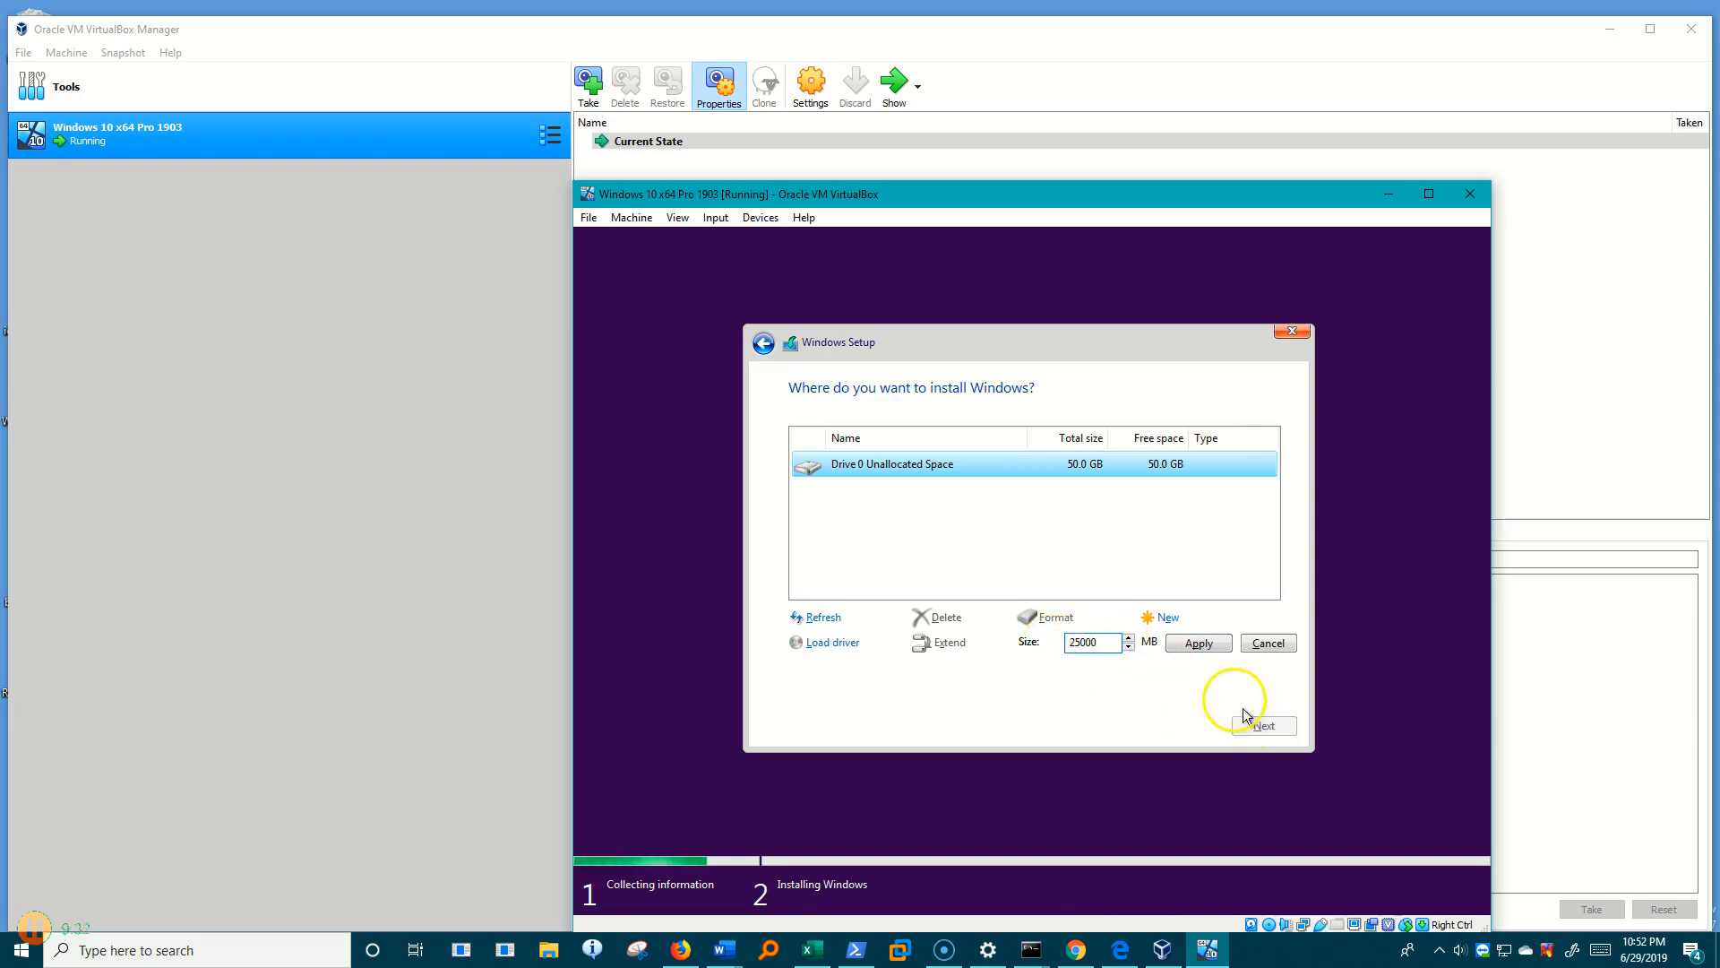
click(1211, 645)
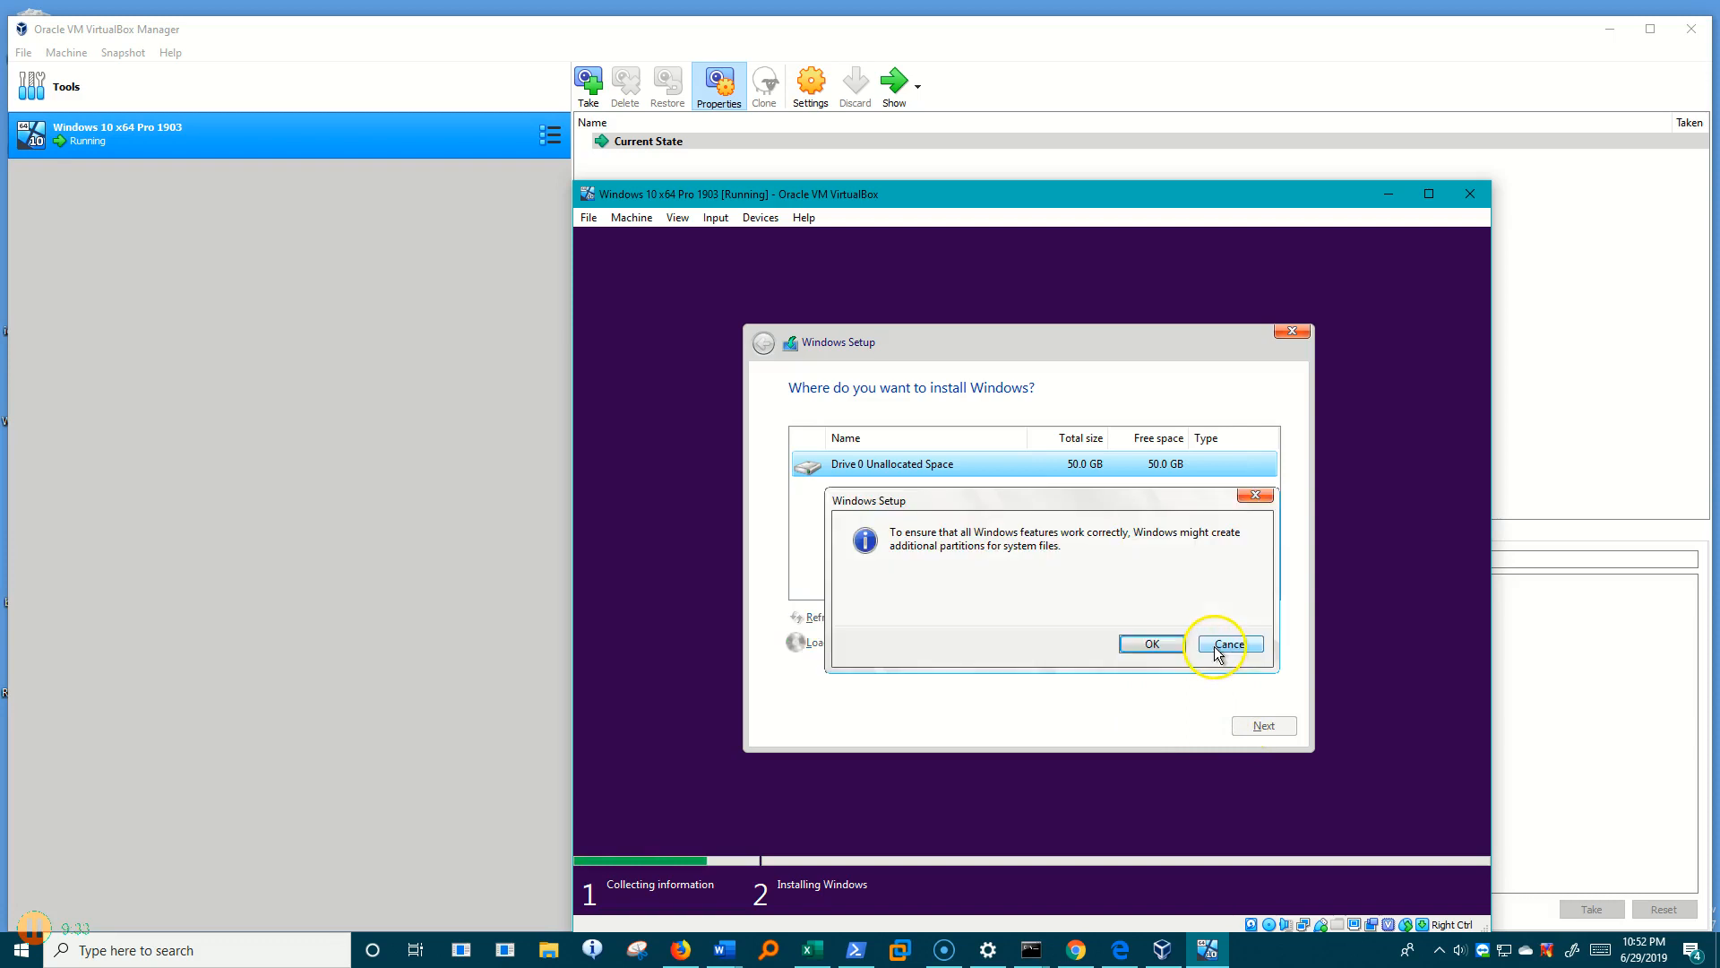
click(1169, 645)
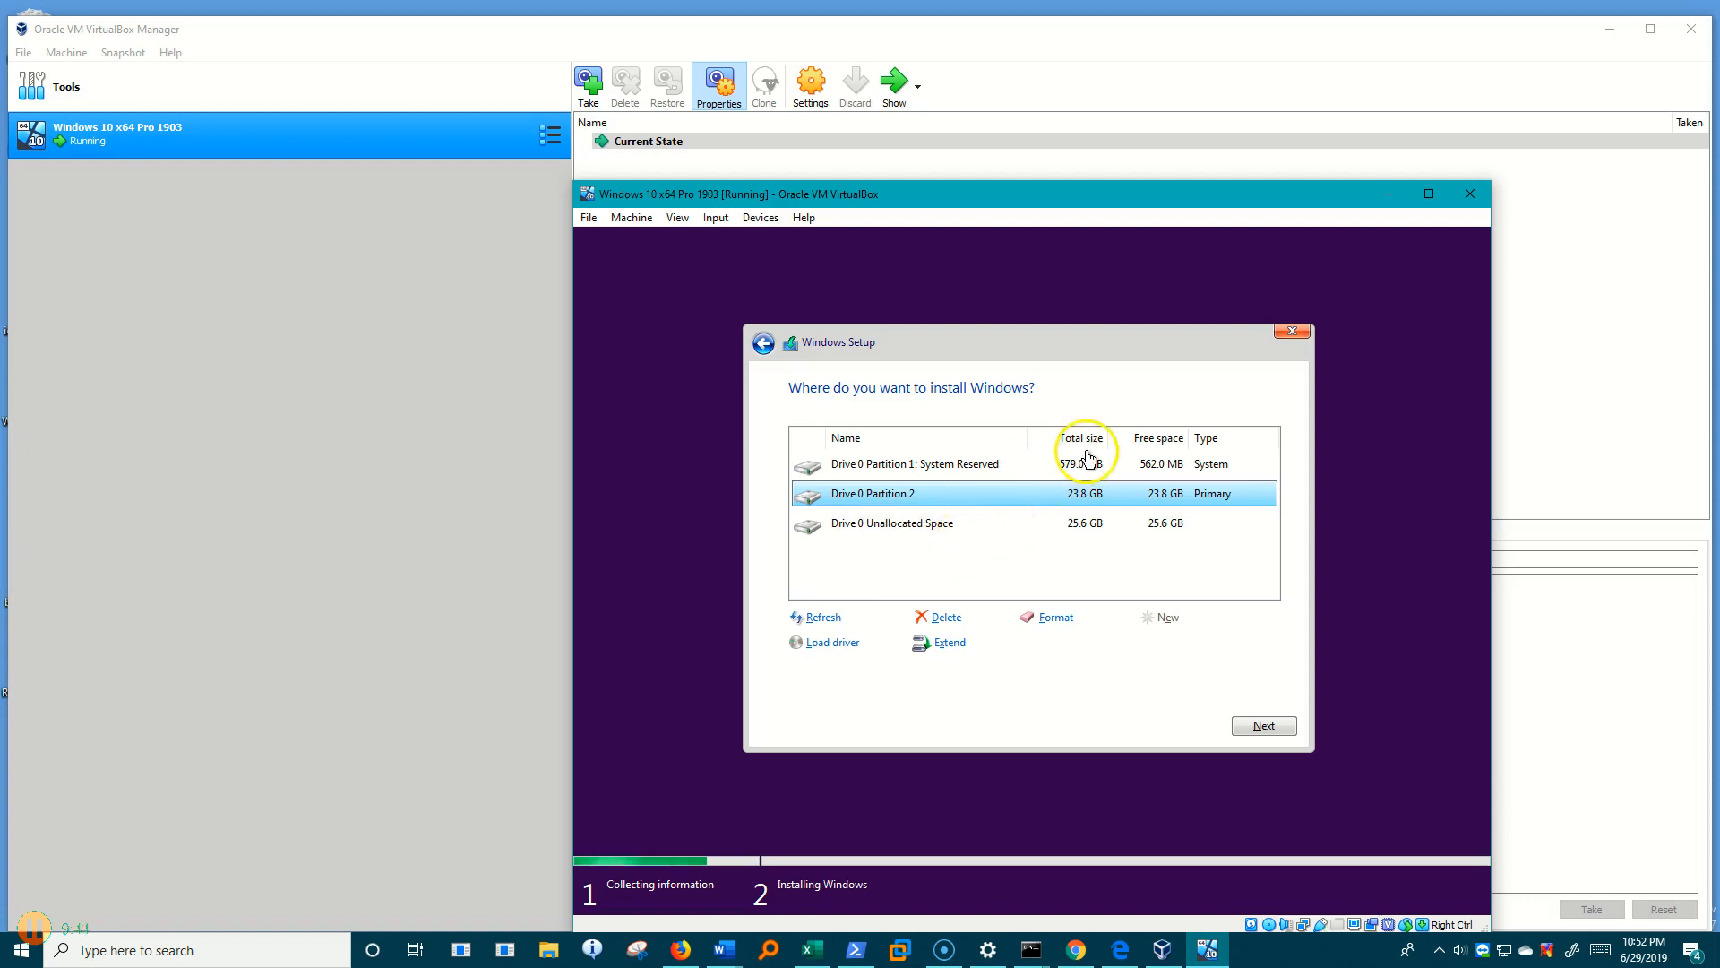
Delete the primary and System Reserved partitions from Drive 0 and install Windows on the drive's unallocated space.
click(920, 625)
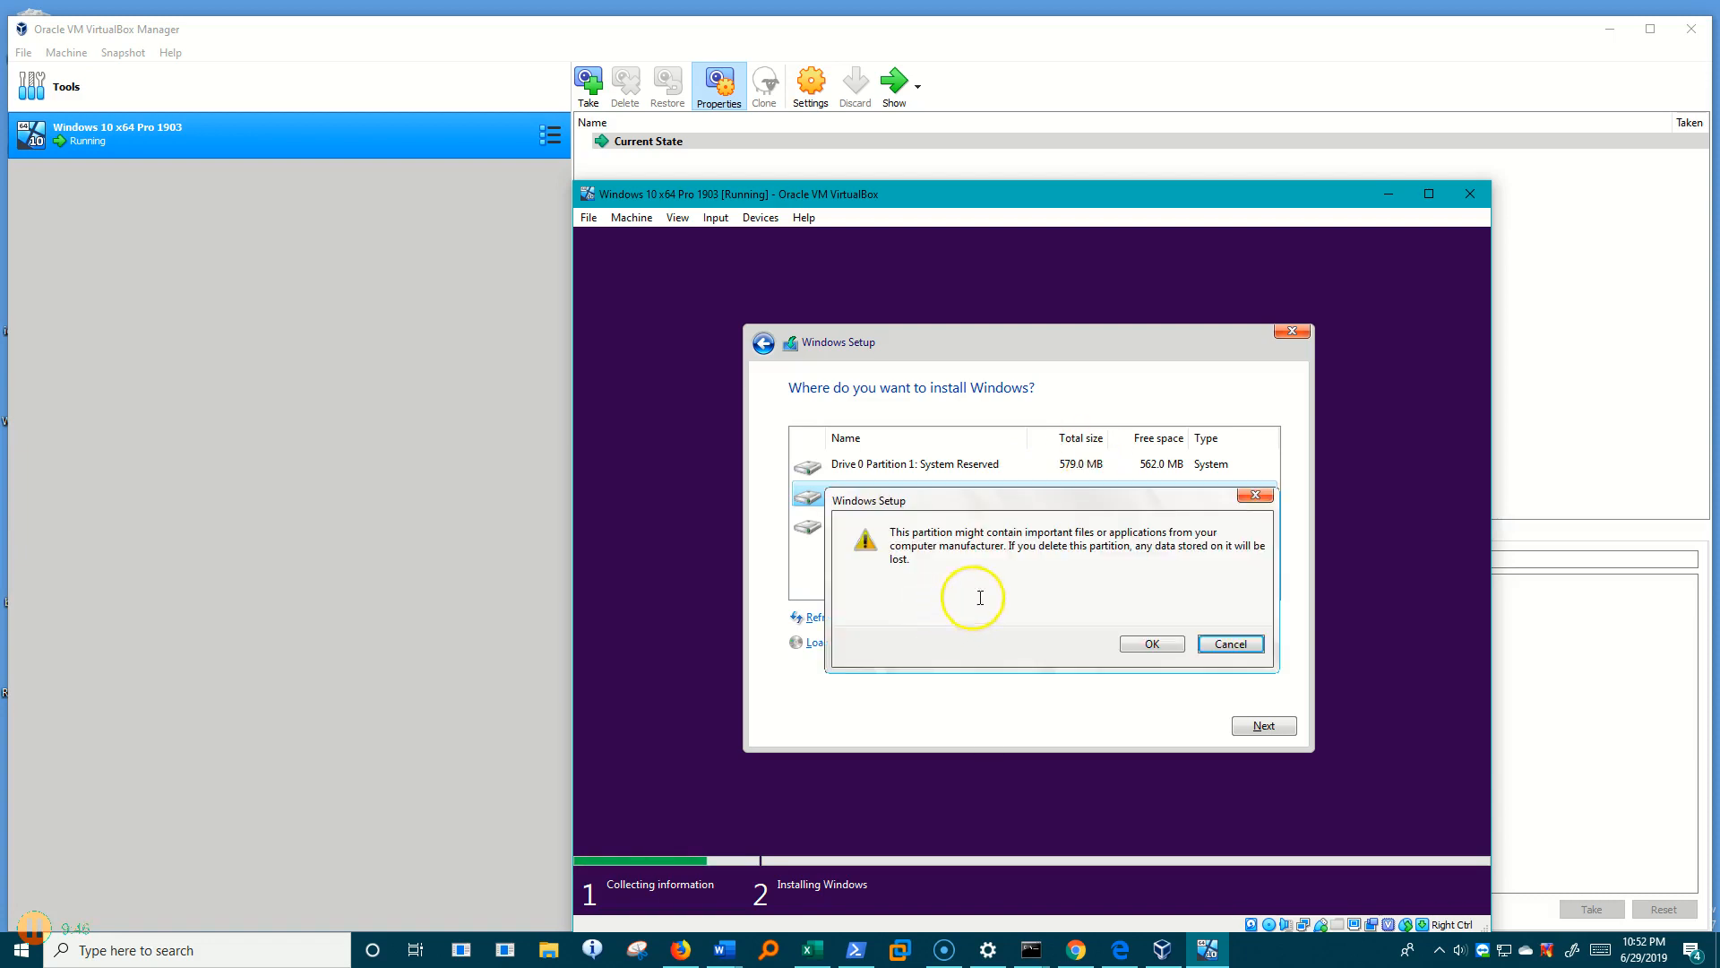
click(1138, 640)
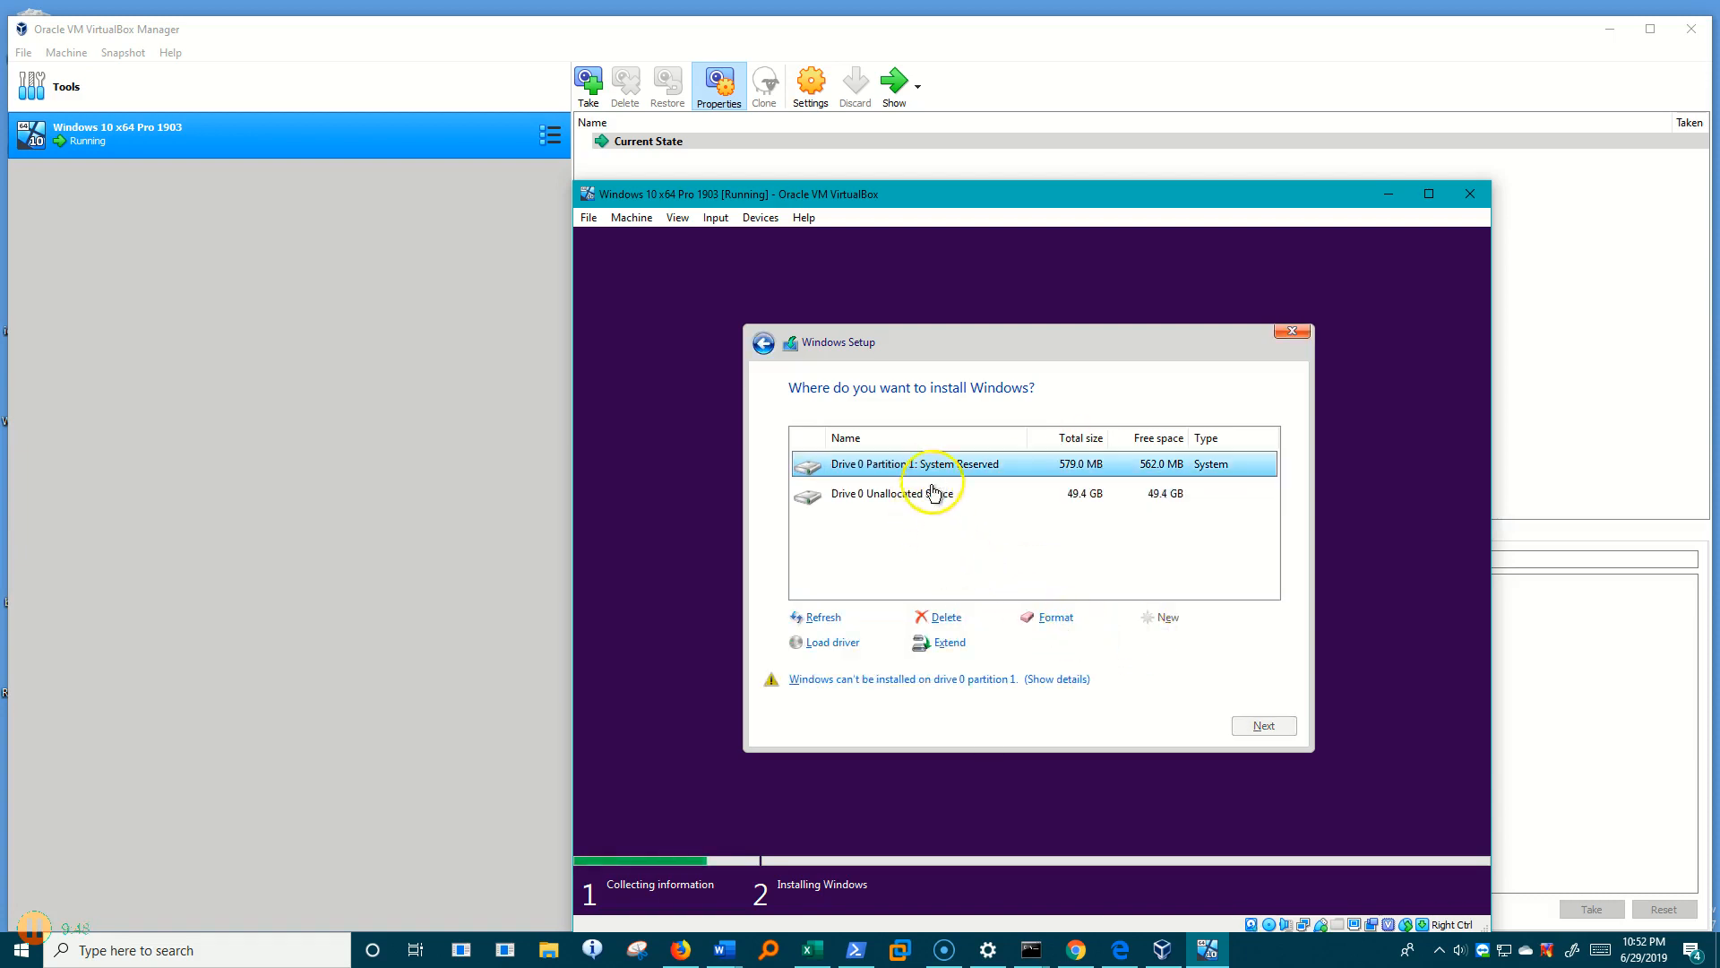
click(945, 616)
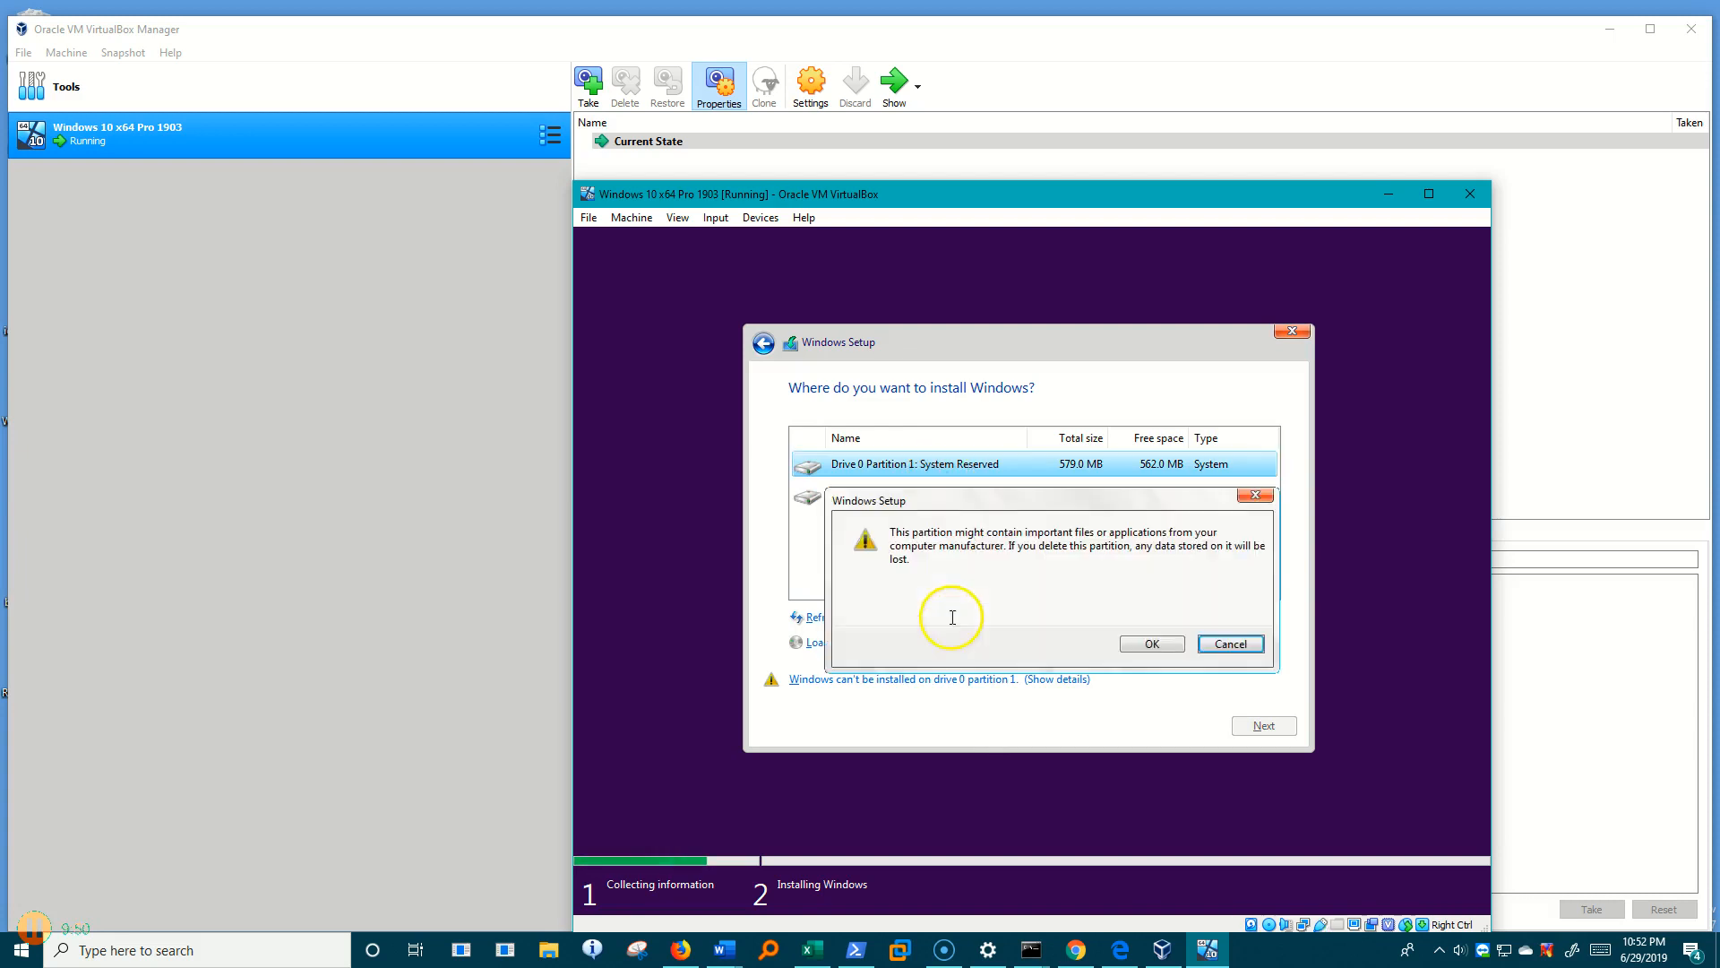
click(1162, 645)
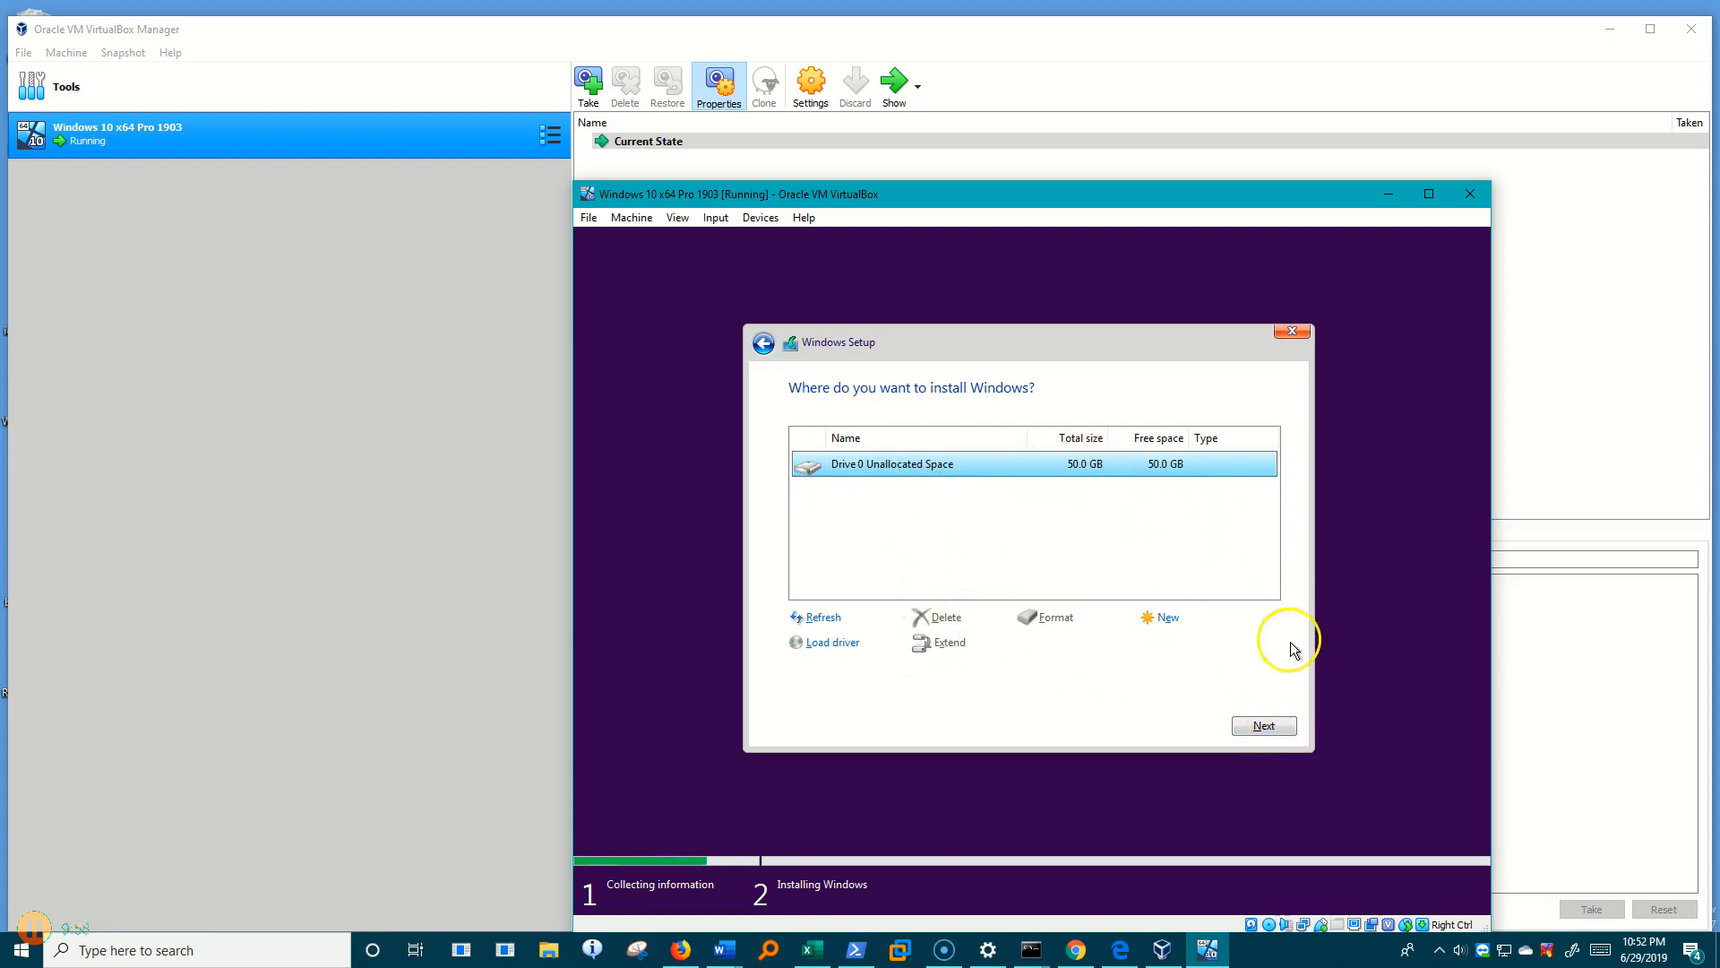
click(1276, 722)
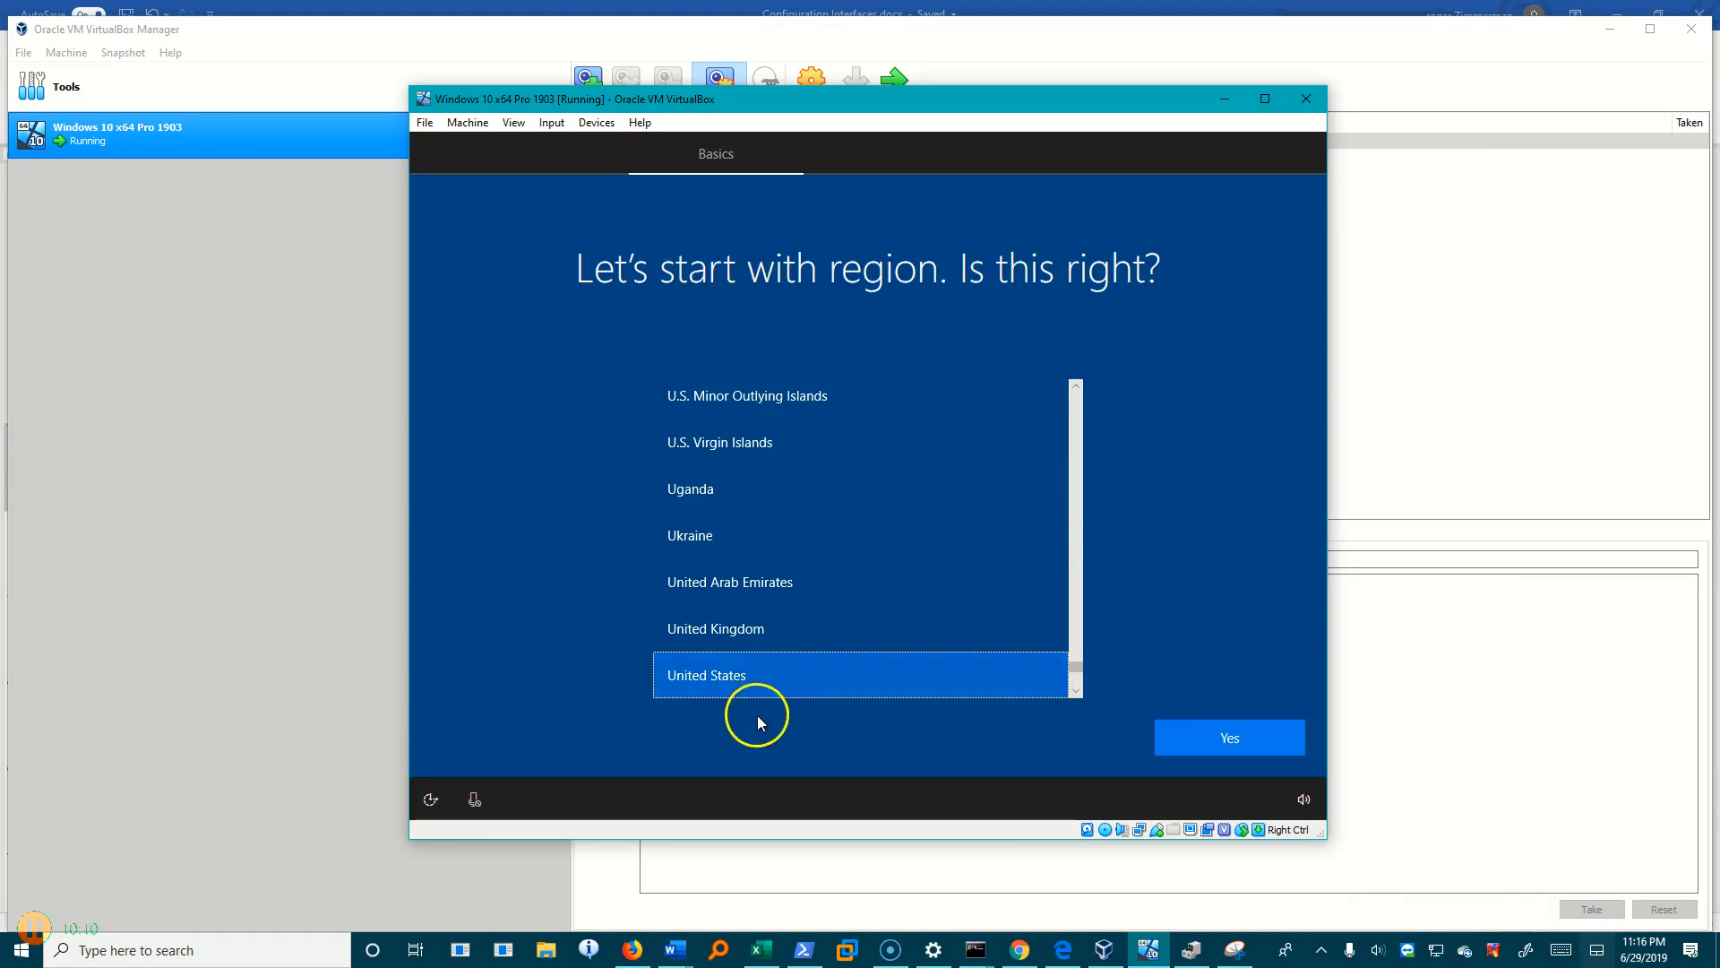
Accept United States as the region and US as the keyboard layout, without adding a second layout.
click(1211, 728)
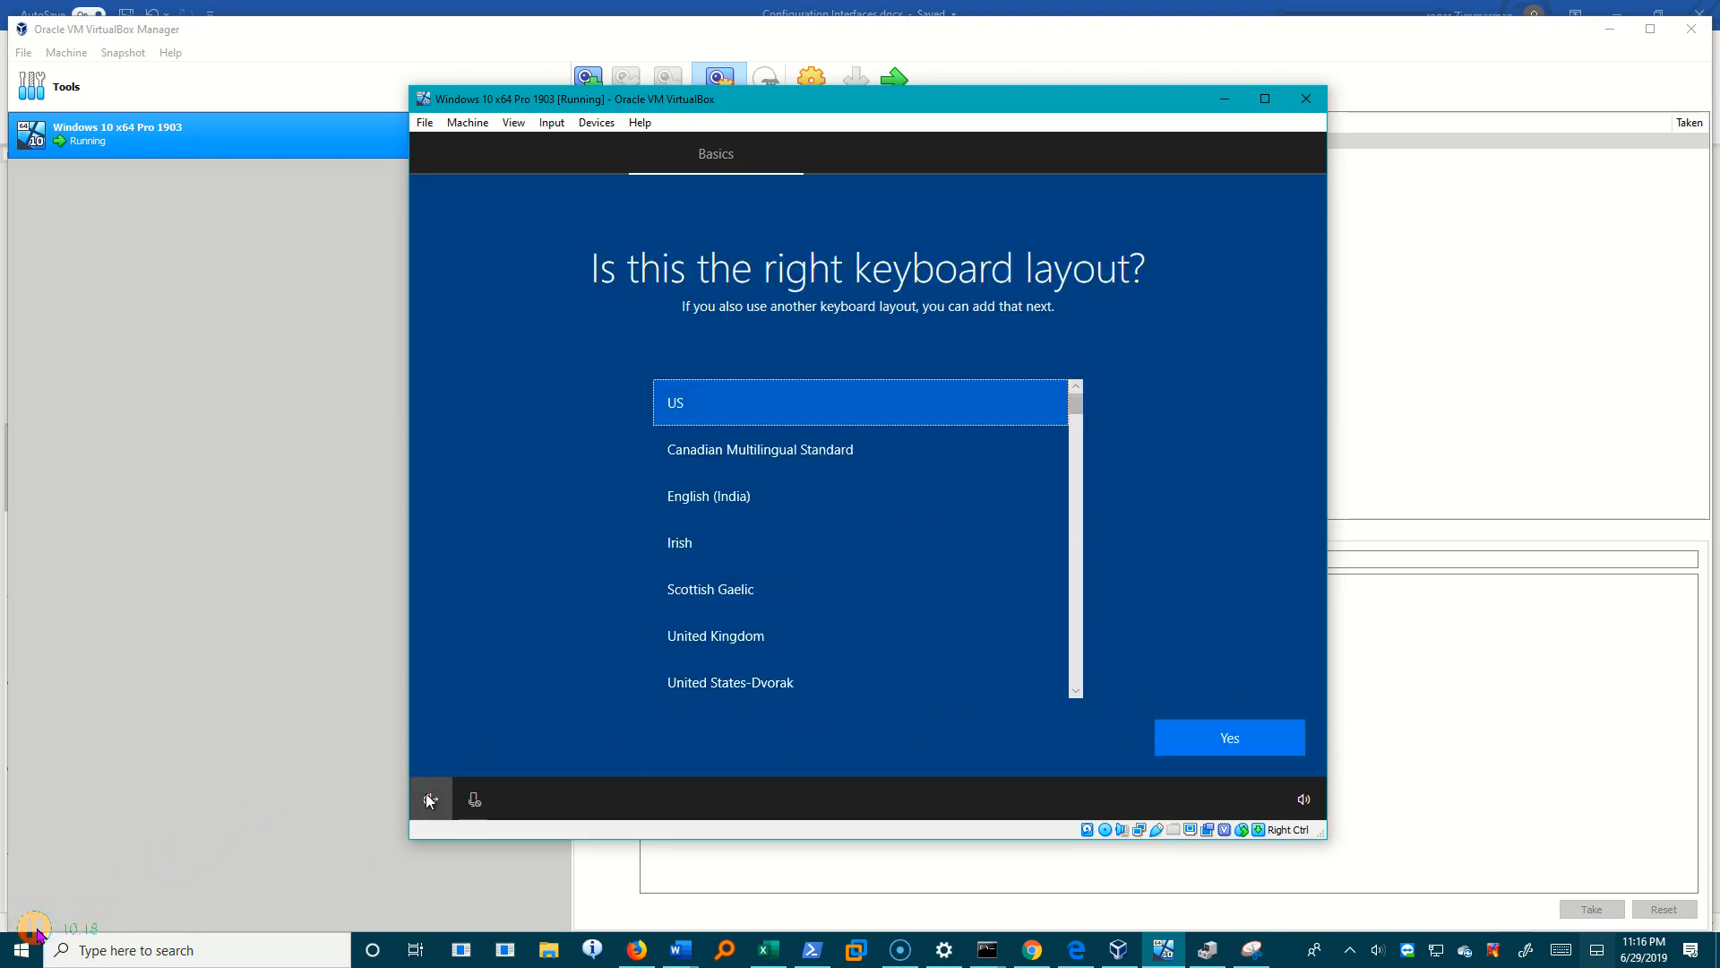
click(1231, 751)
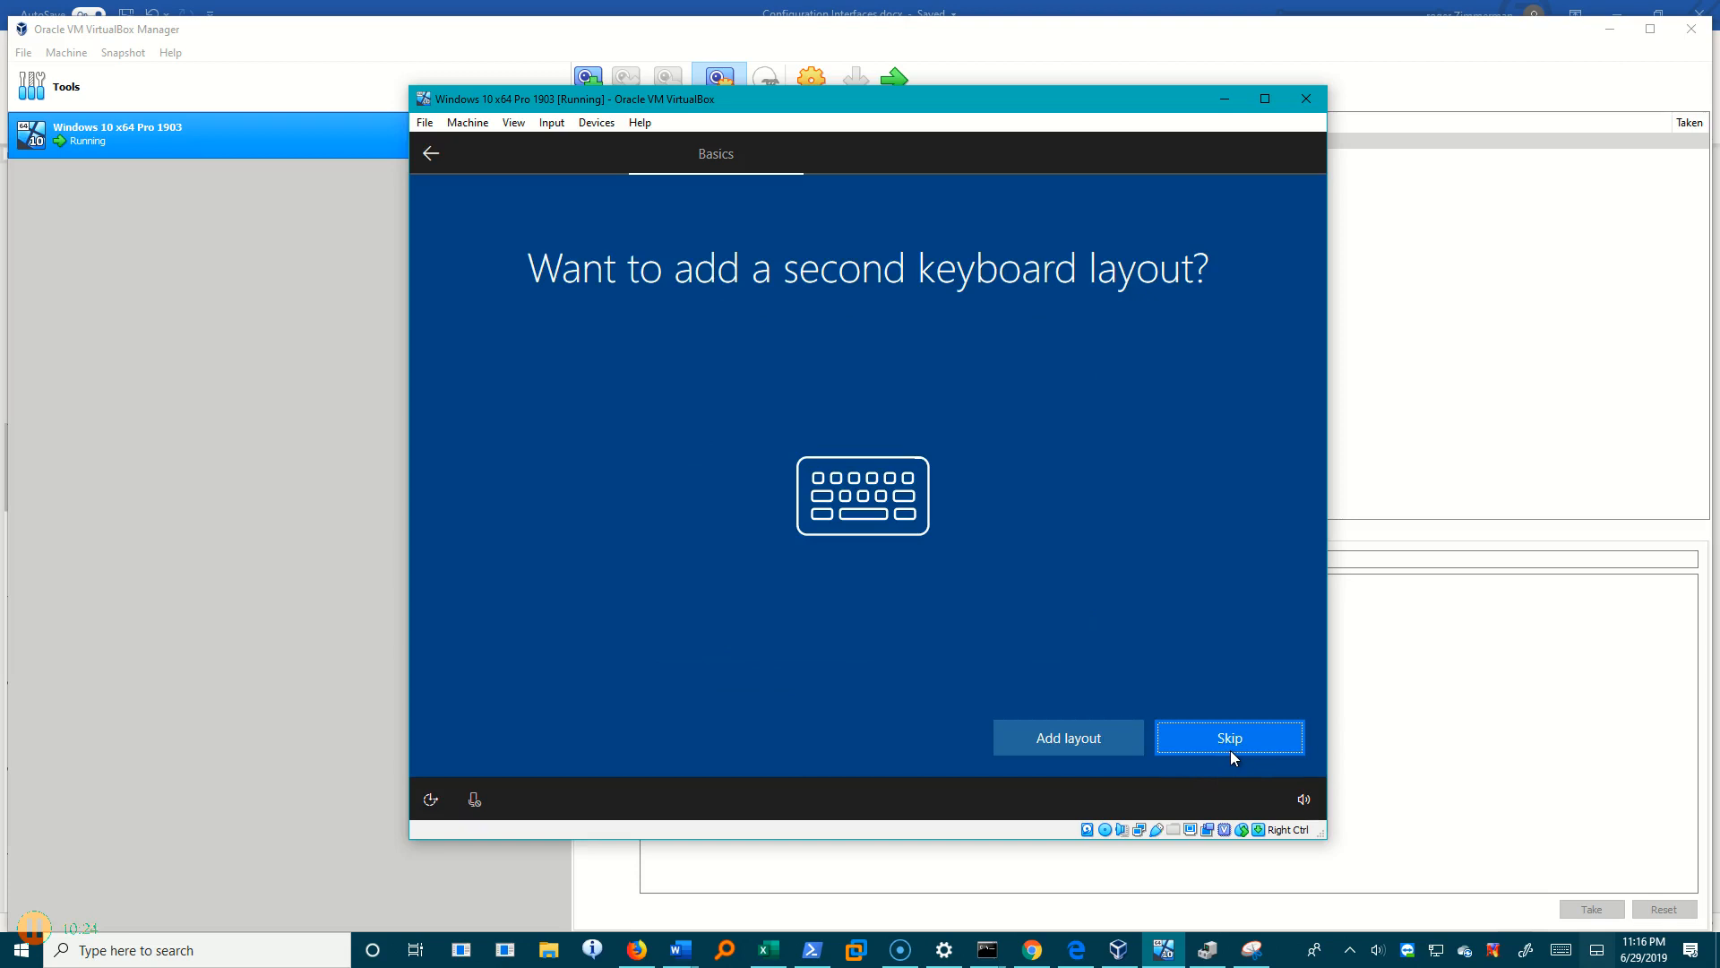
click(1230, 744)
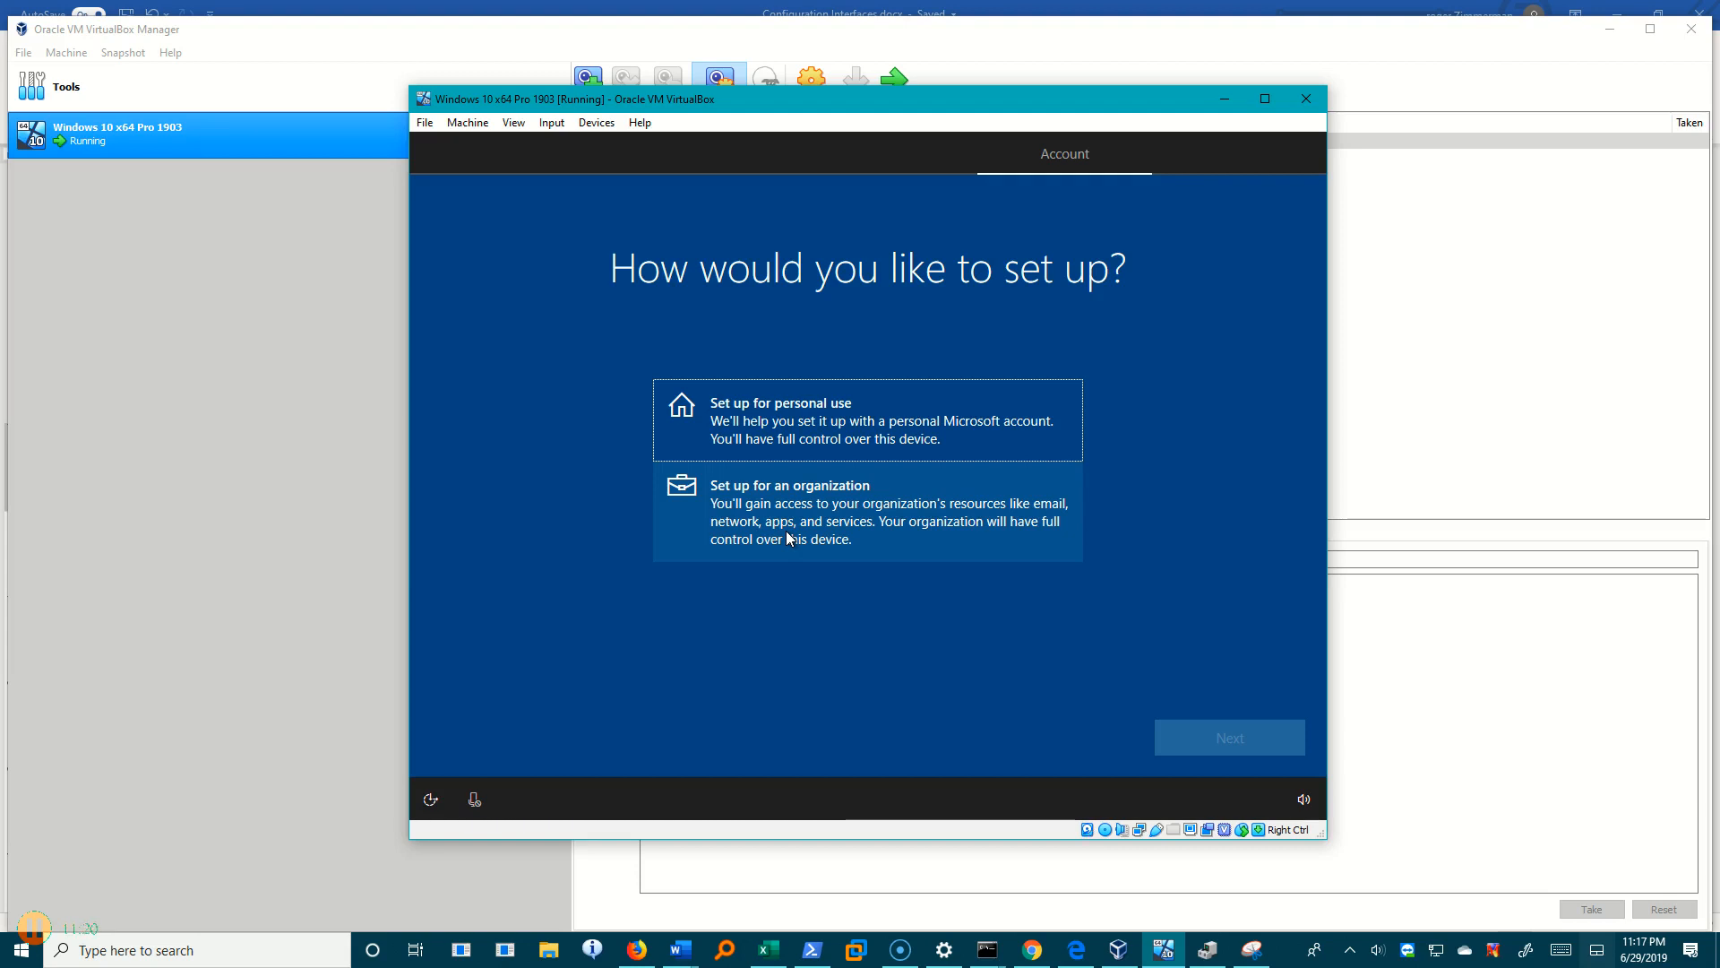
Set up Windows for personal use with an offline account, declining the Microsoft sign-in.
click(865, 402)
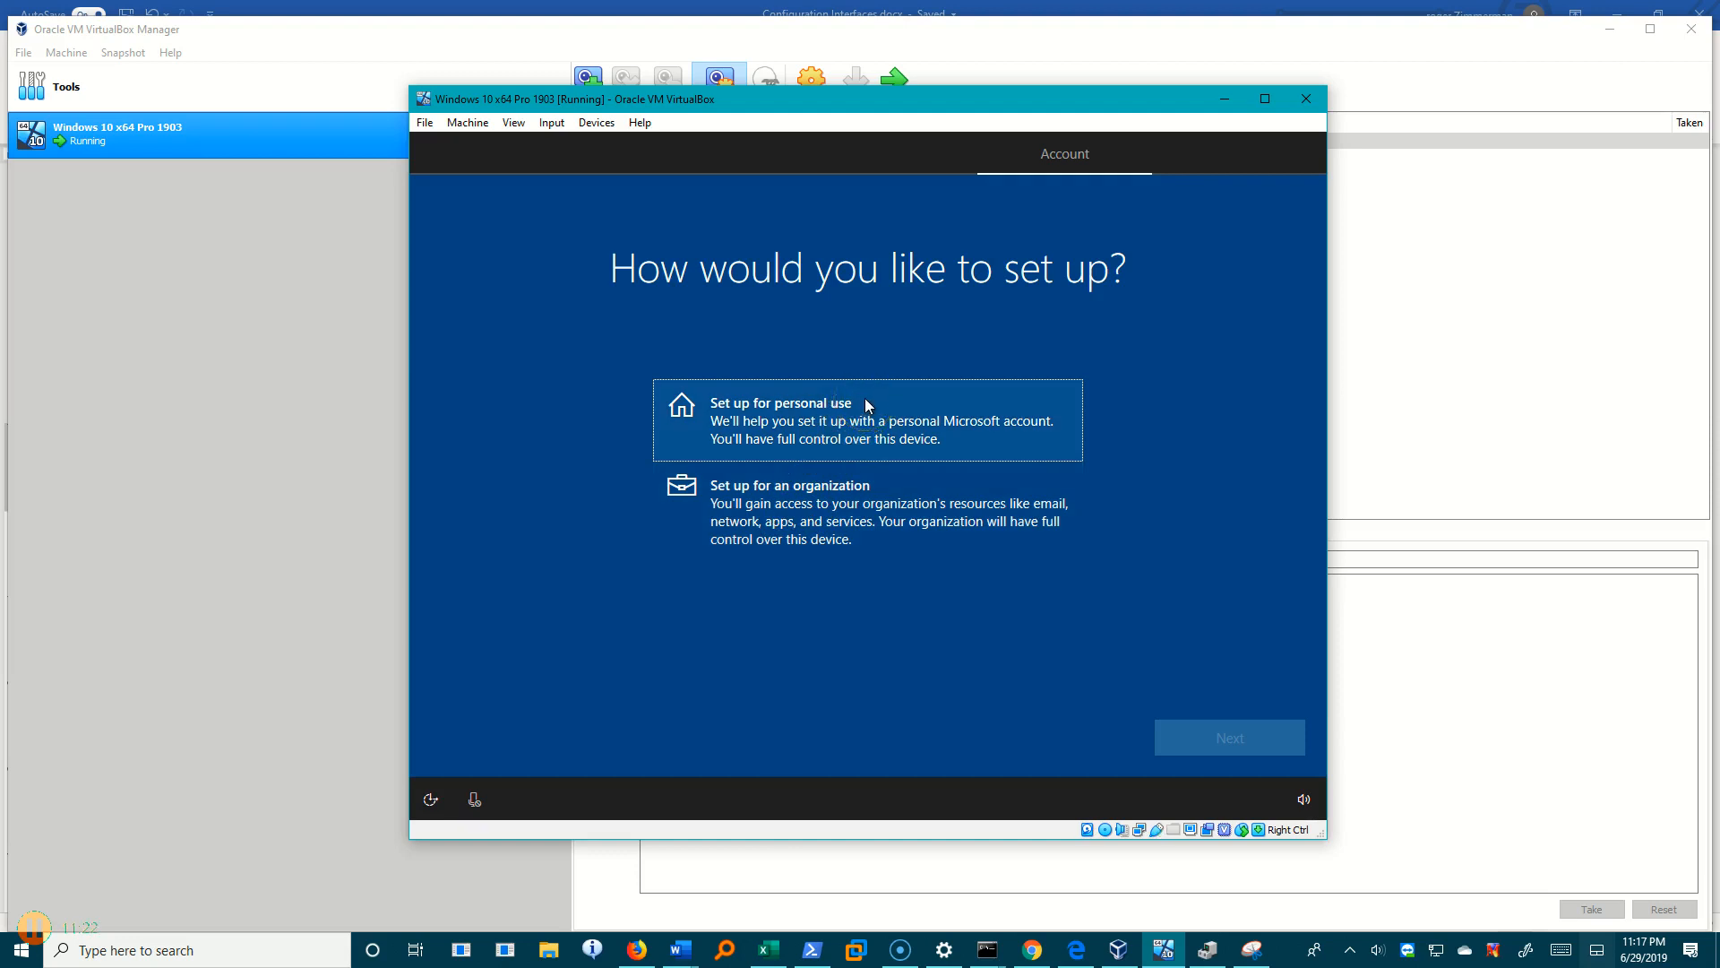
click(1262, 751)
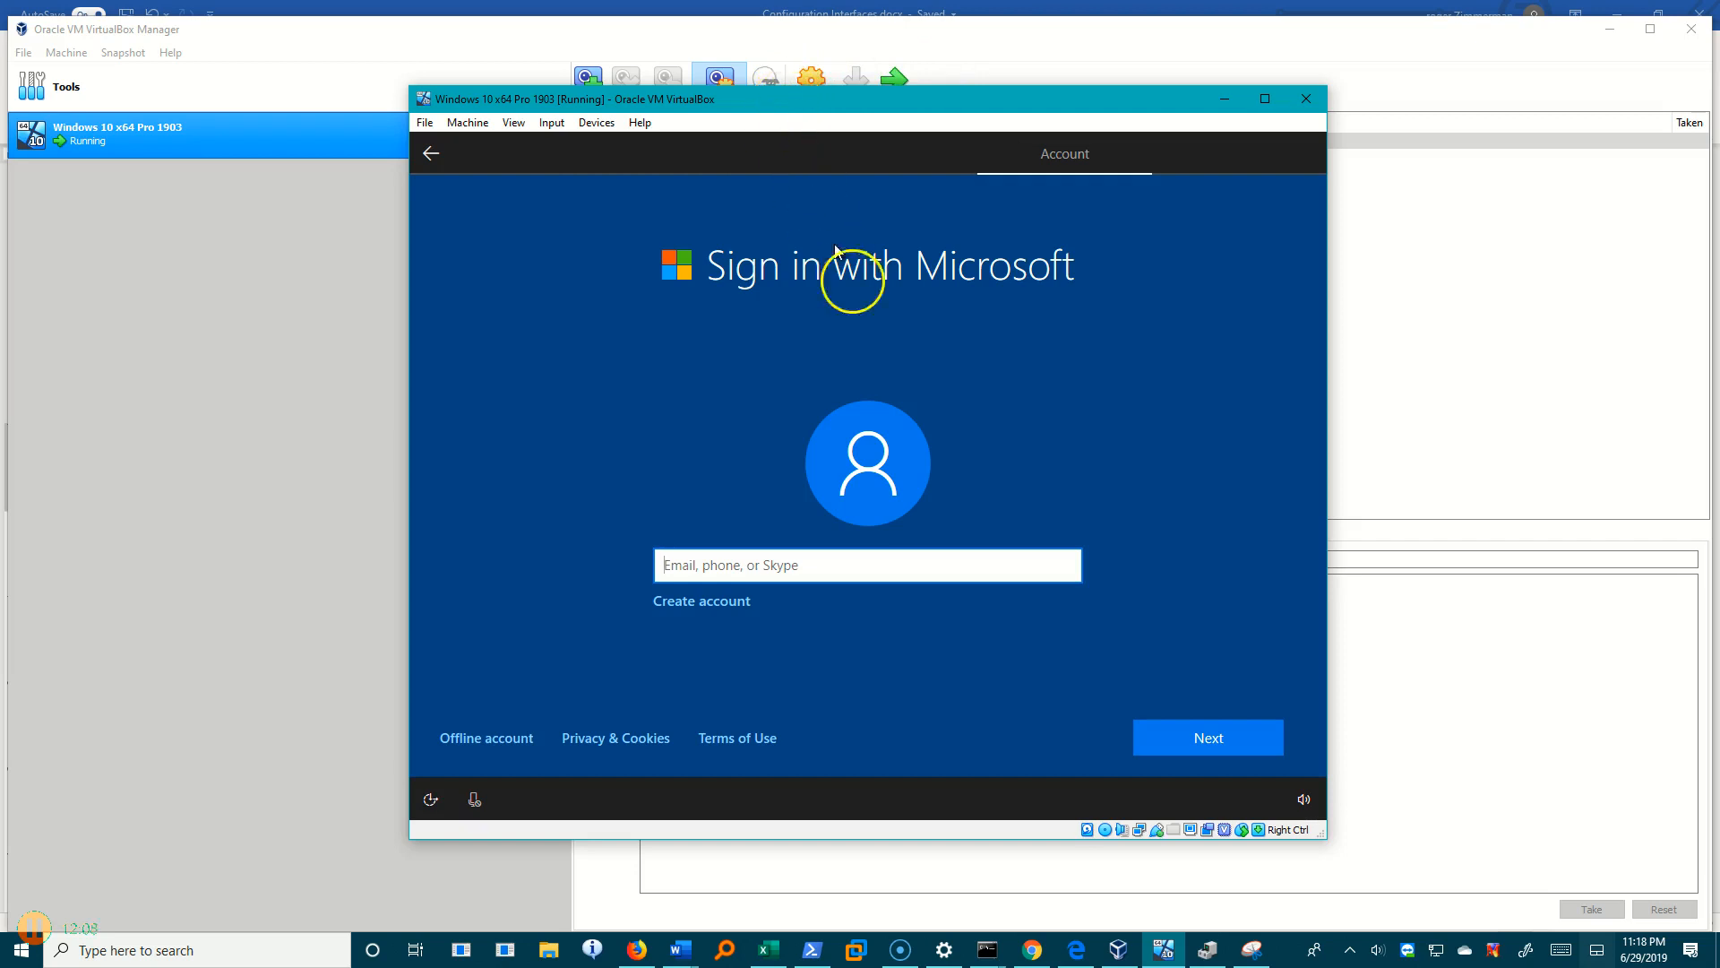
click(476, 743)
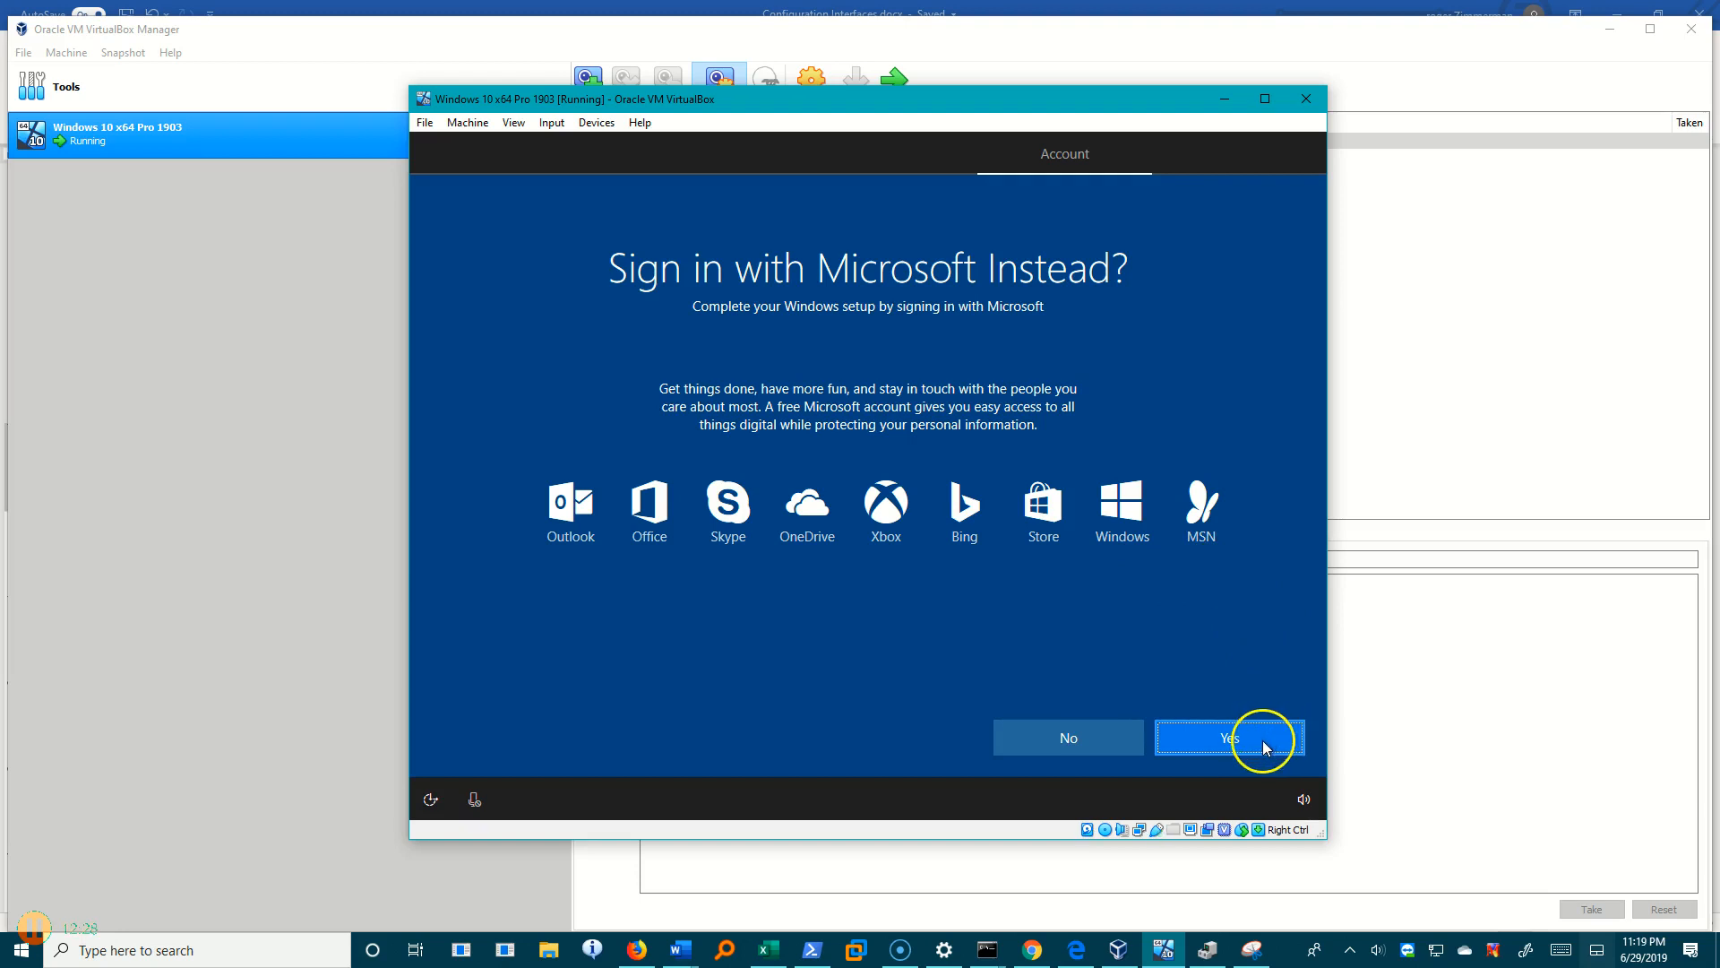
click(1120, 749)
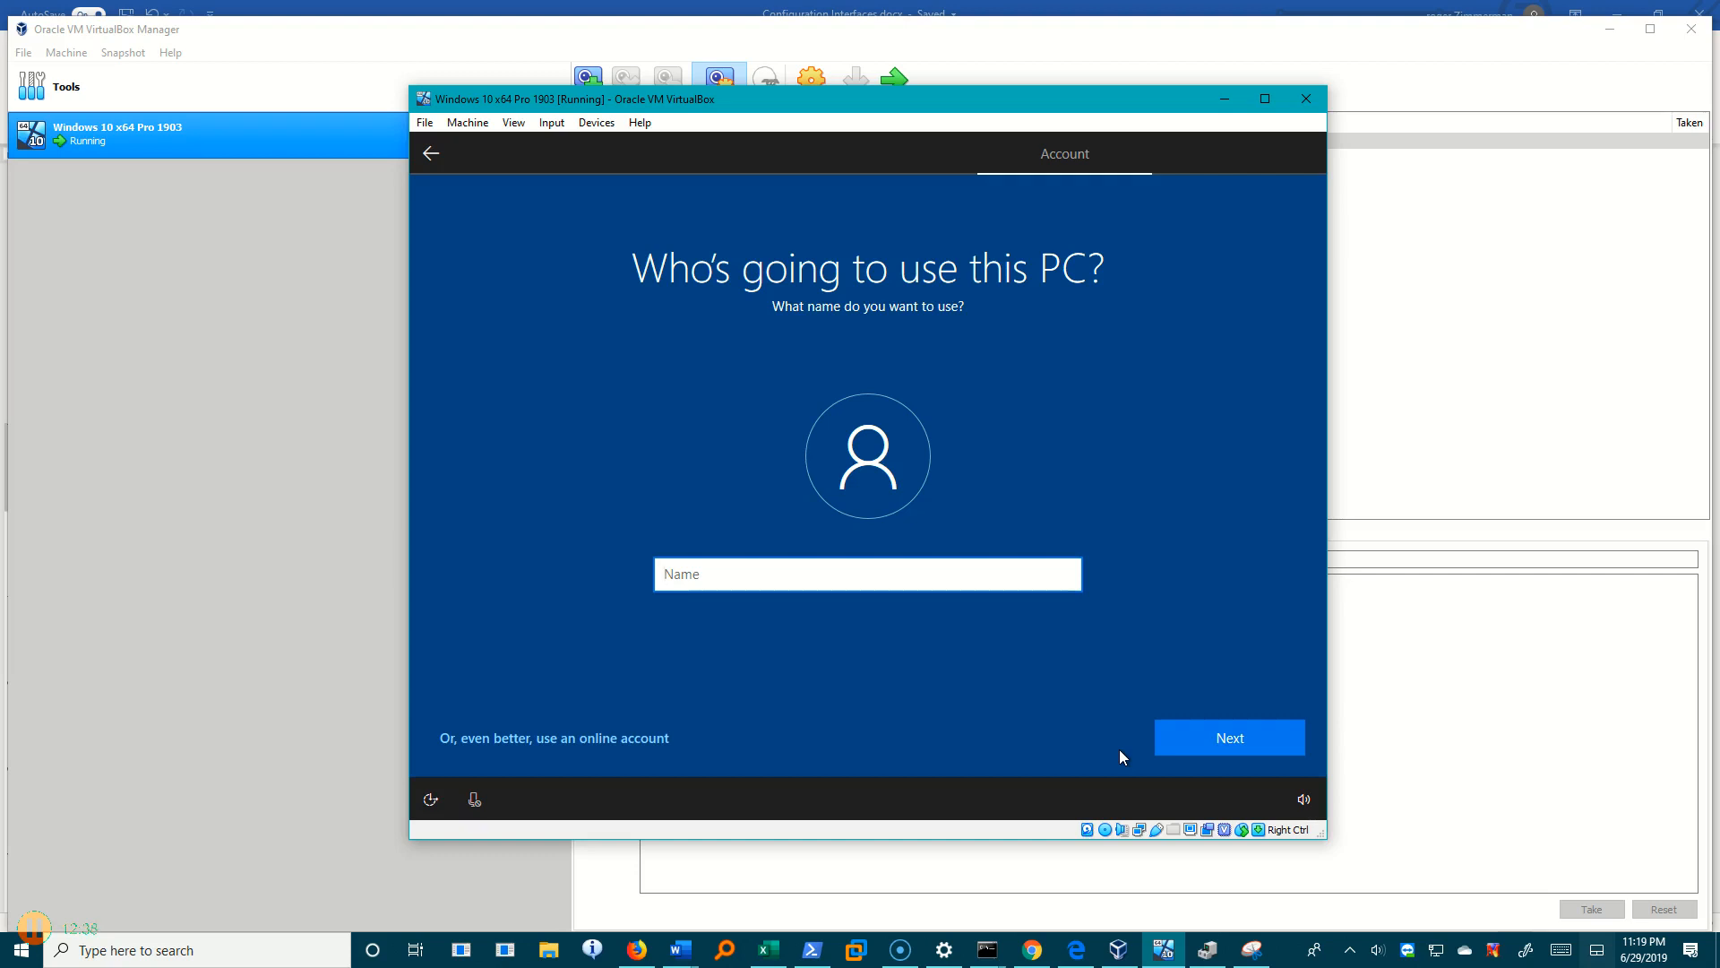
Enter the user's first name as the local account name and continue.
text(Roger)
click(487, 749)
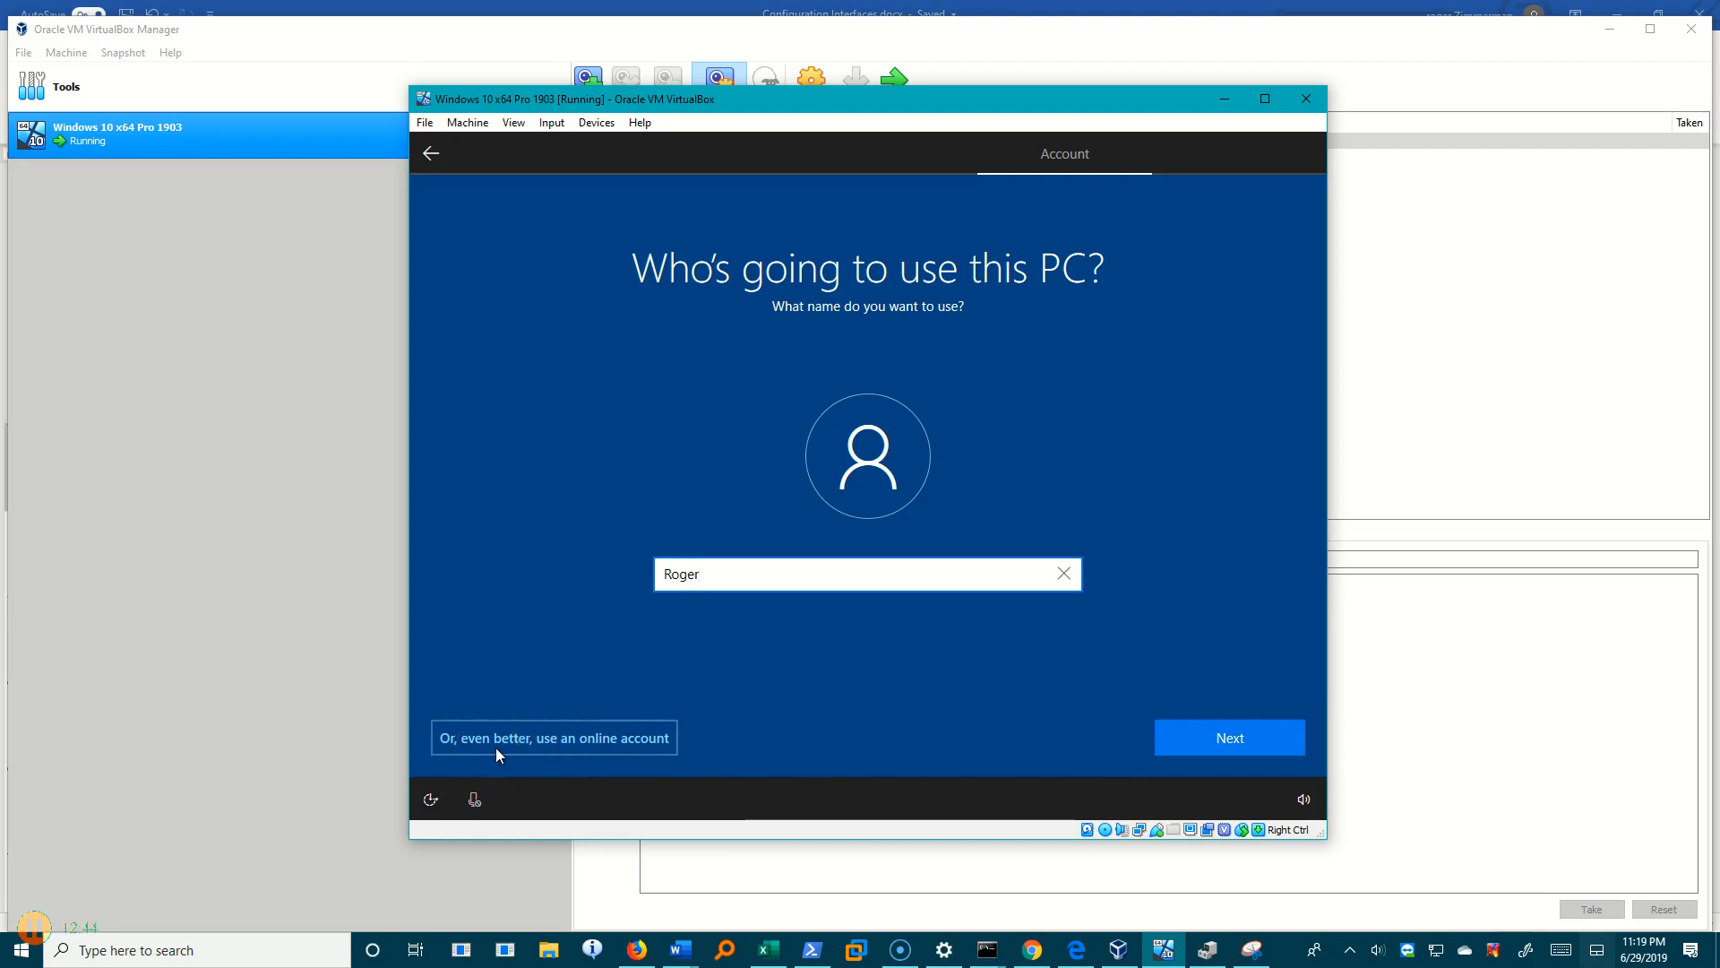
click(1229, 735)
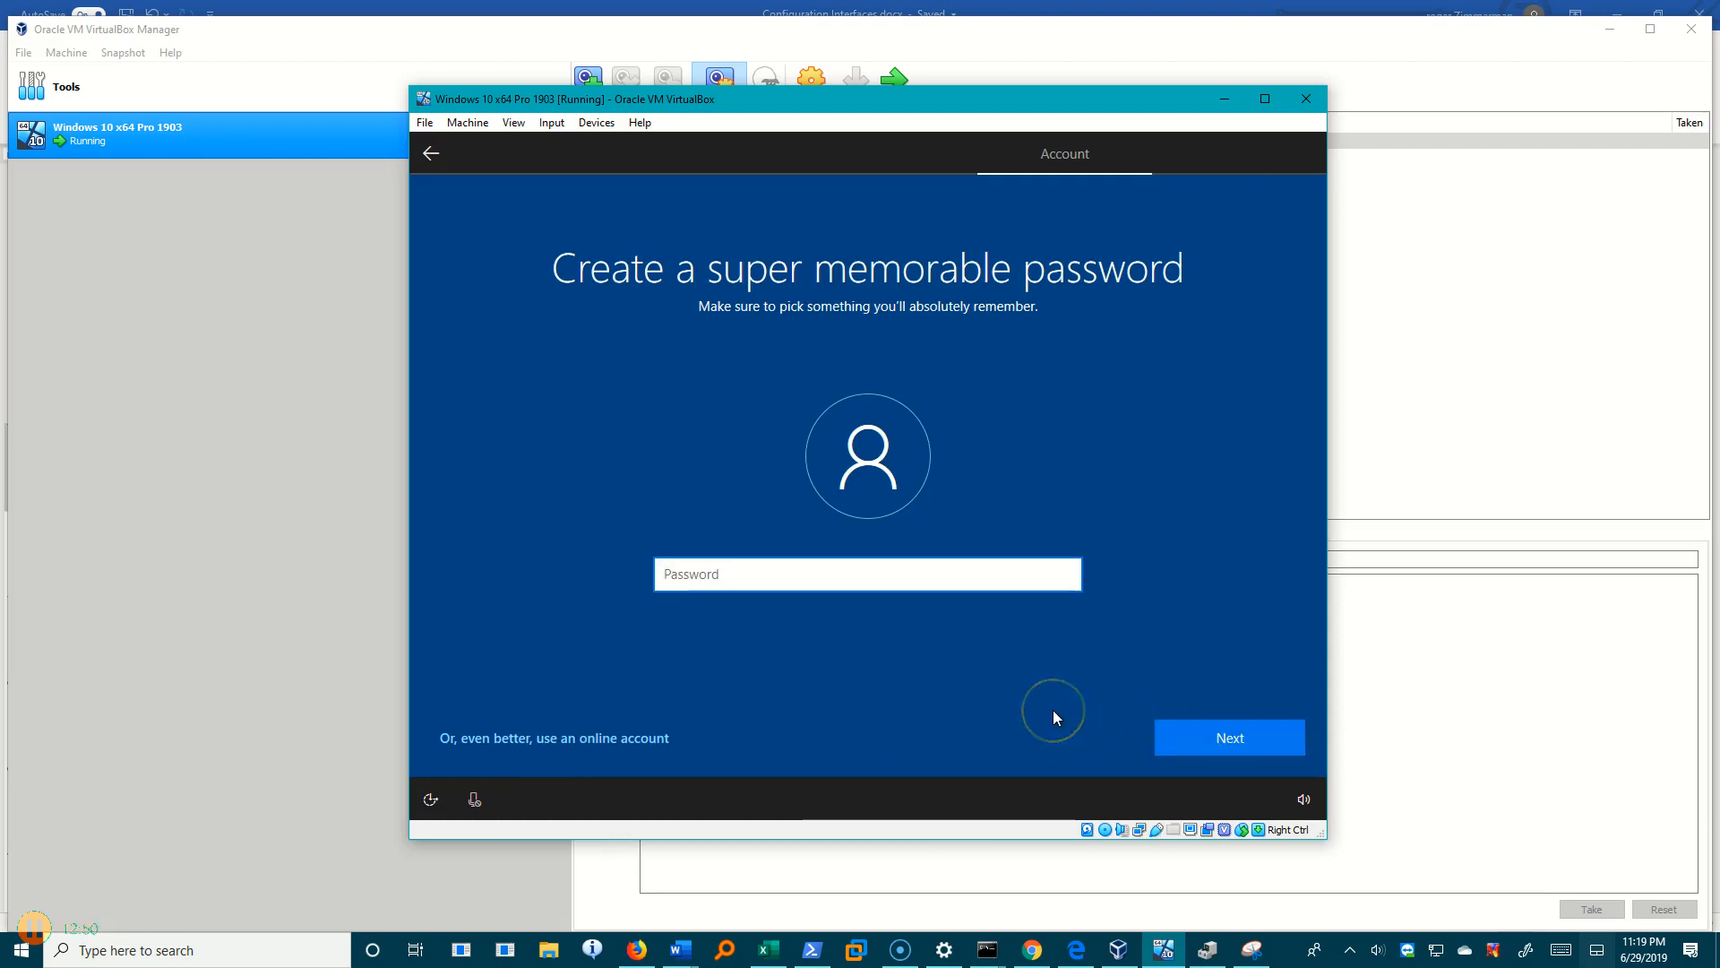
Create and confirm the local account's password.
text(•••••••••••)
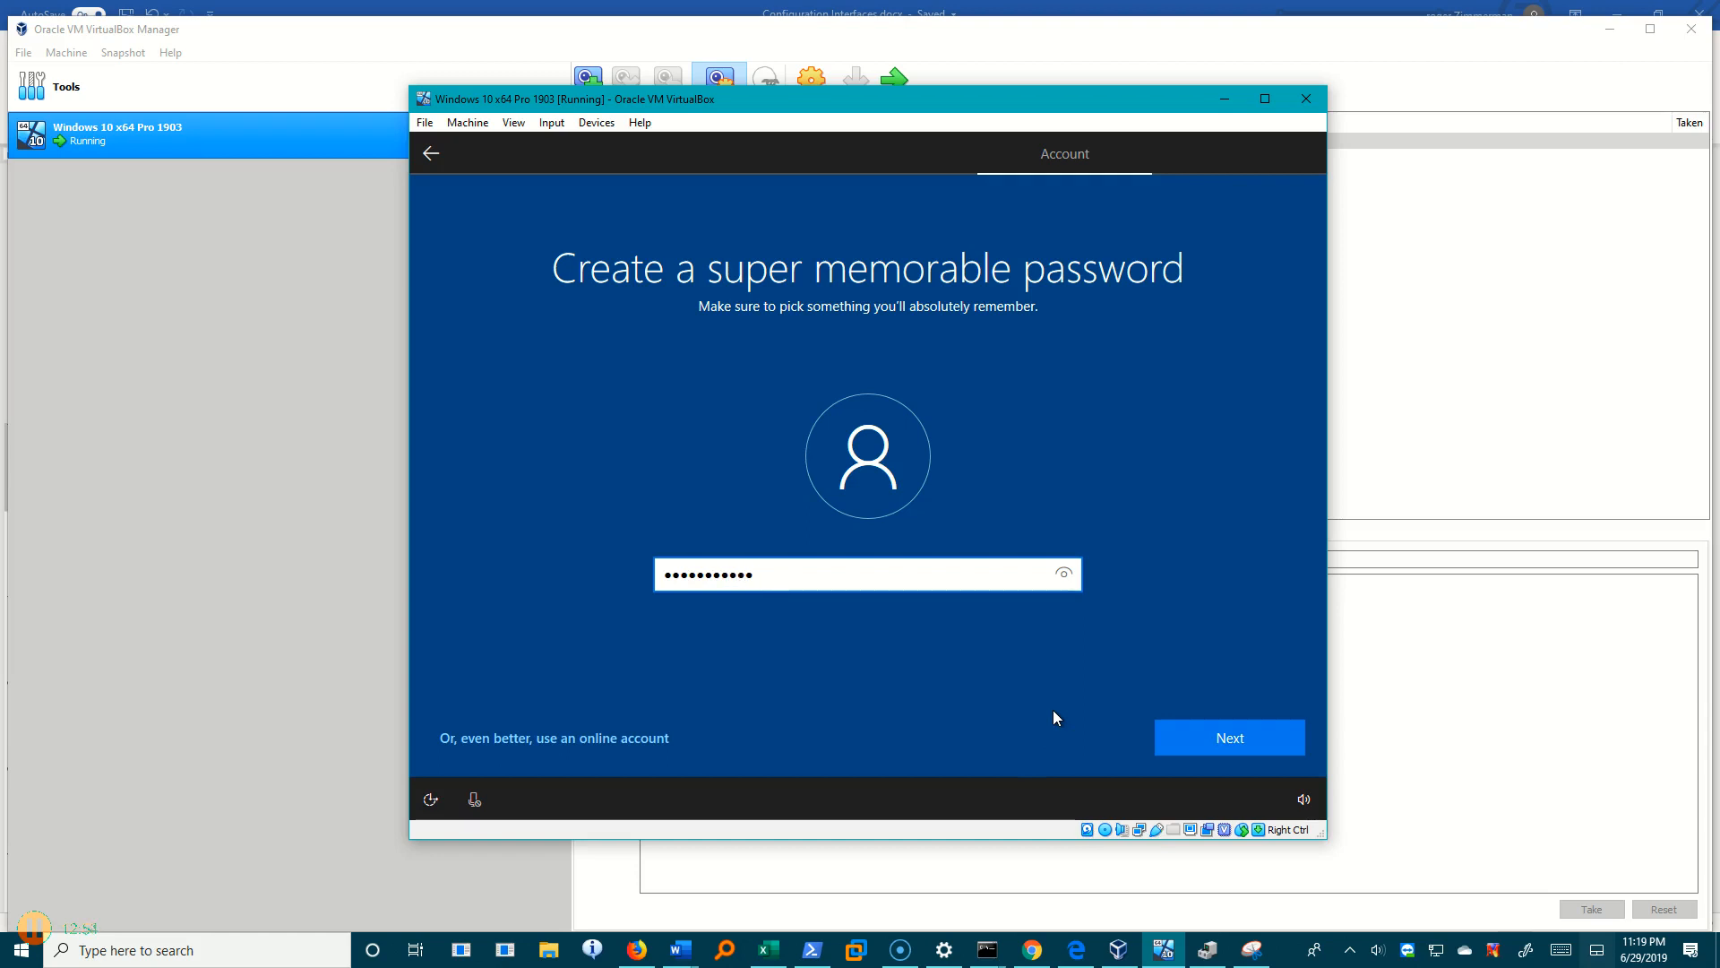
click(1228, 732)
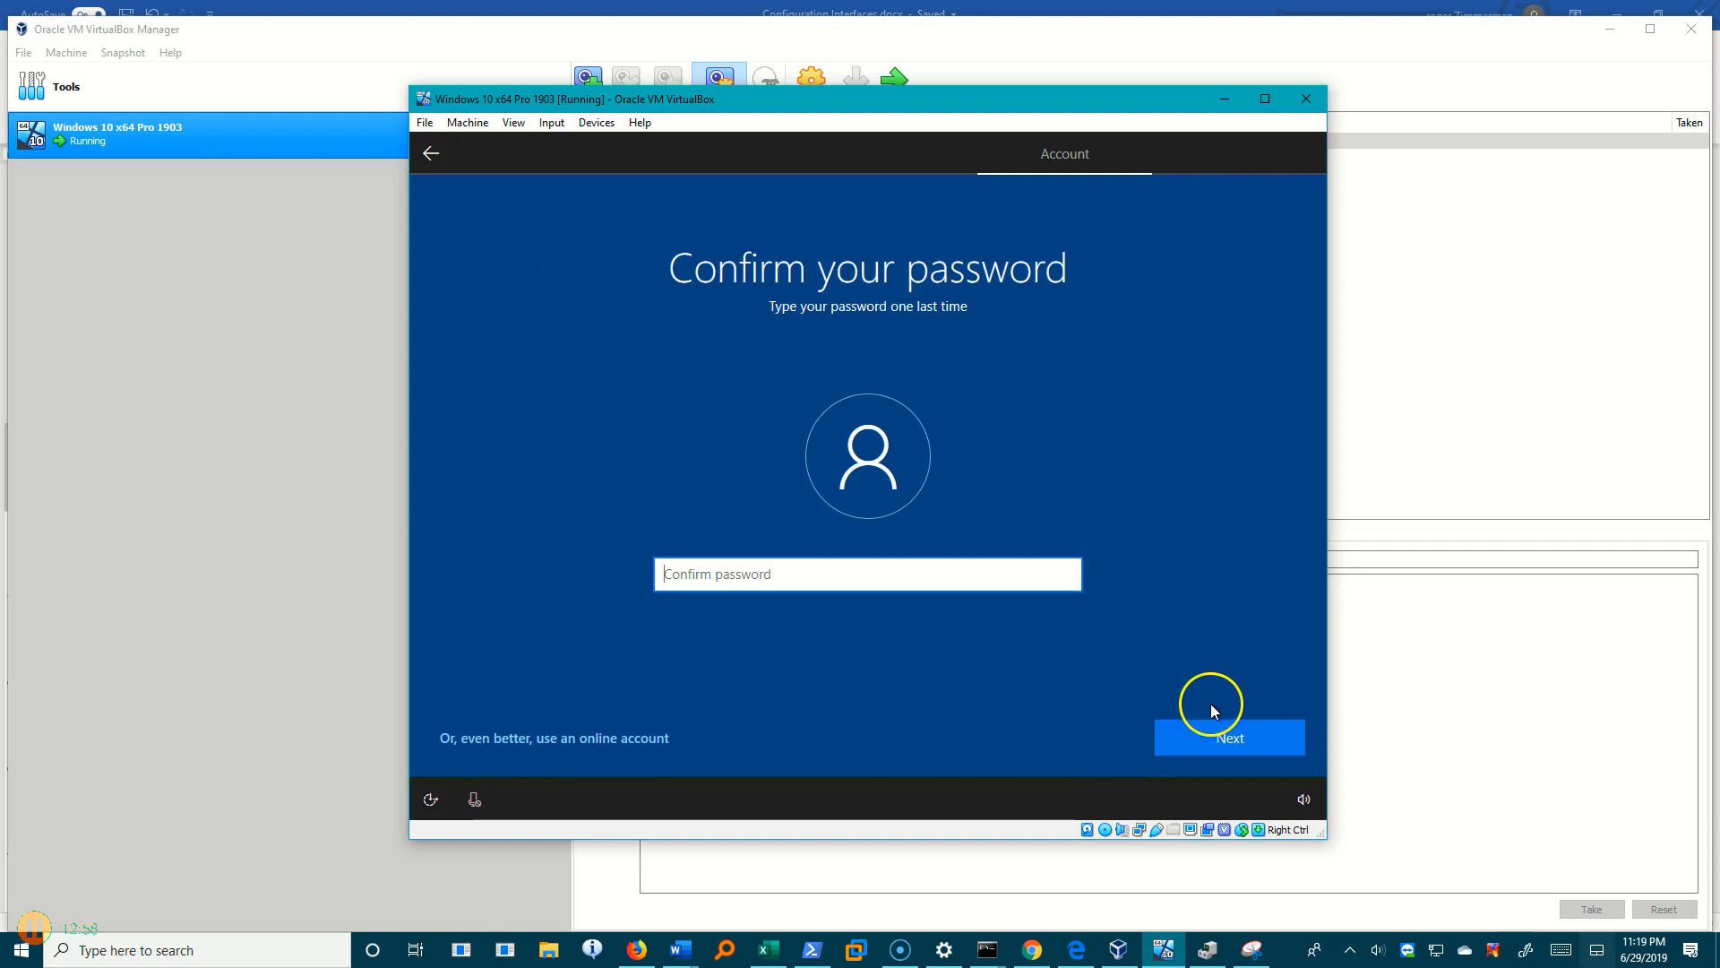
text(•••••••••••)
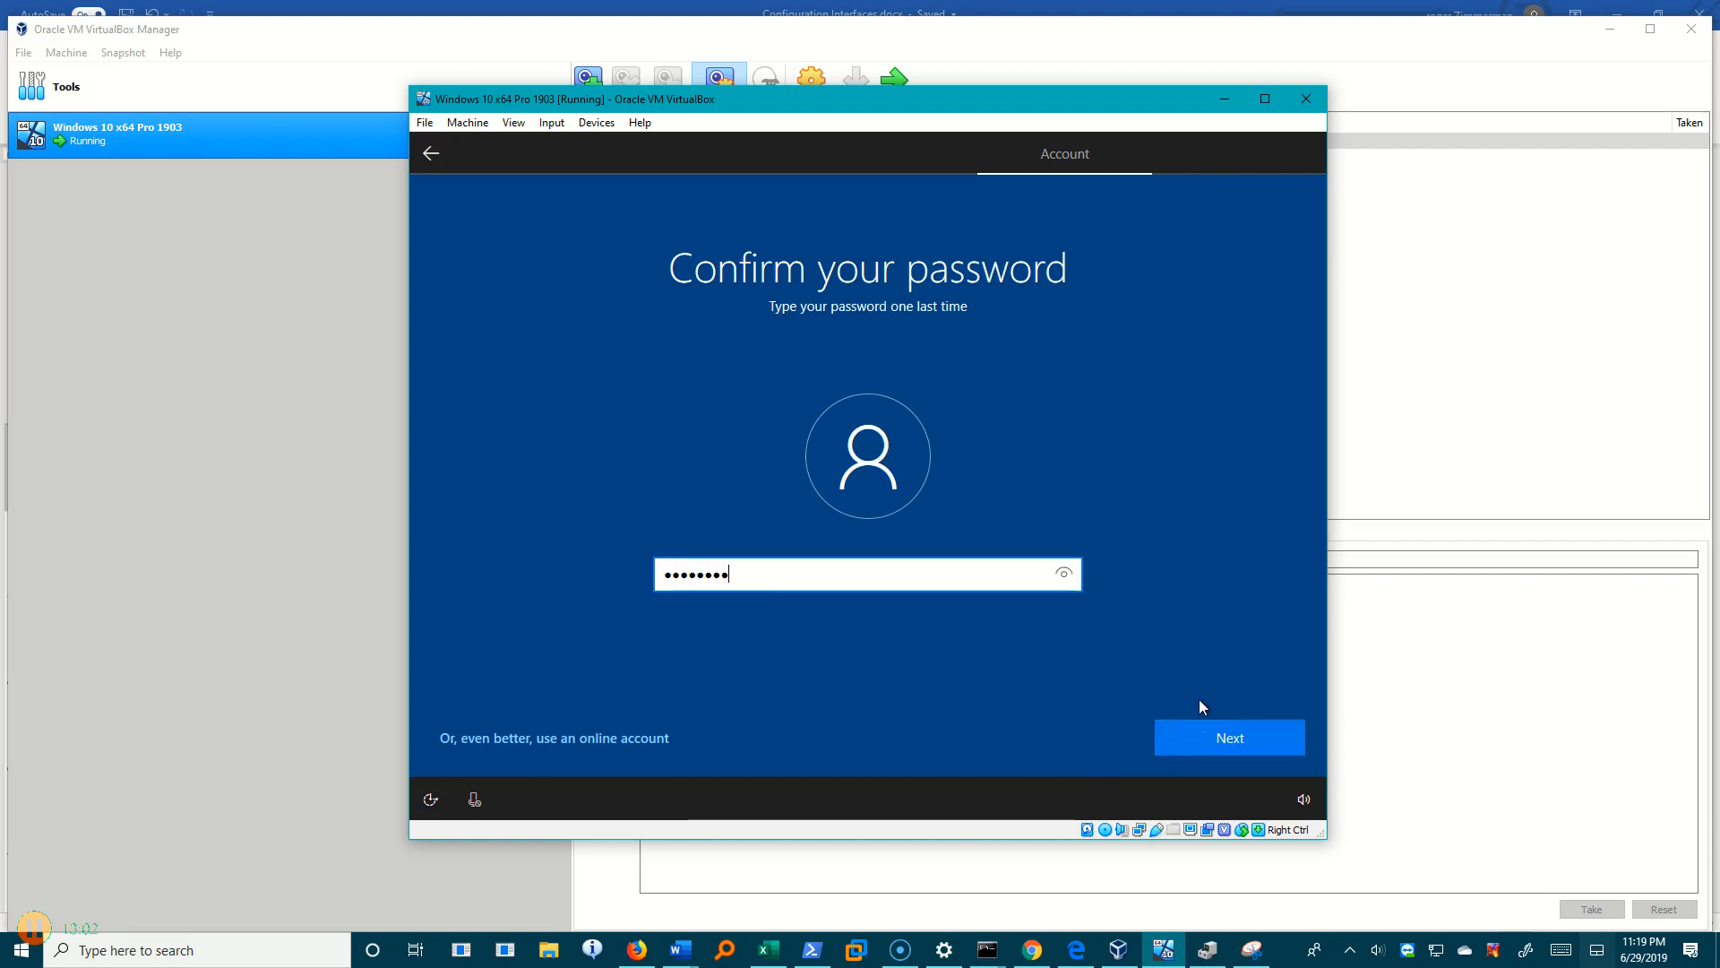
click(1200, 737)
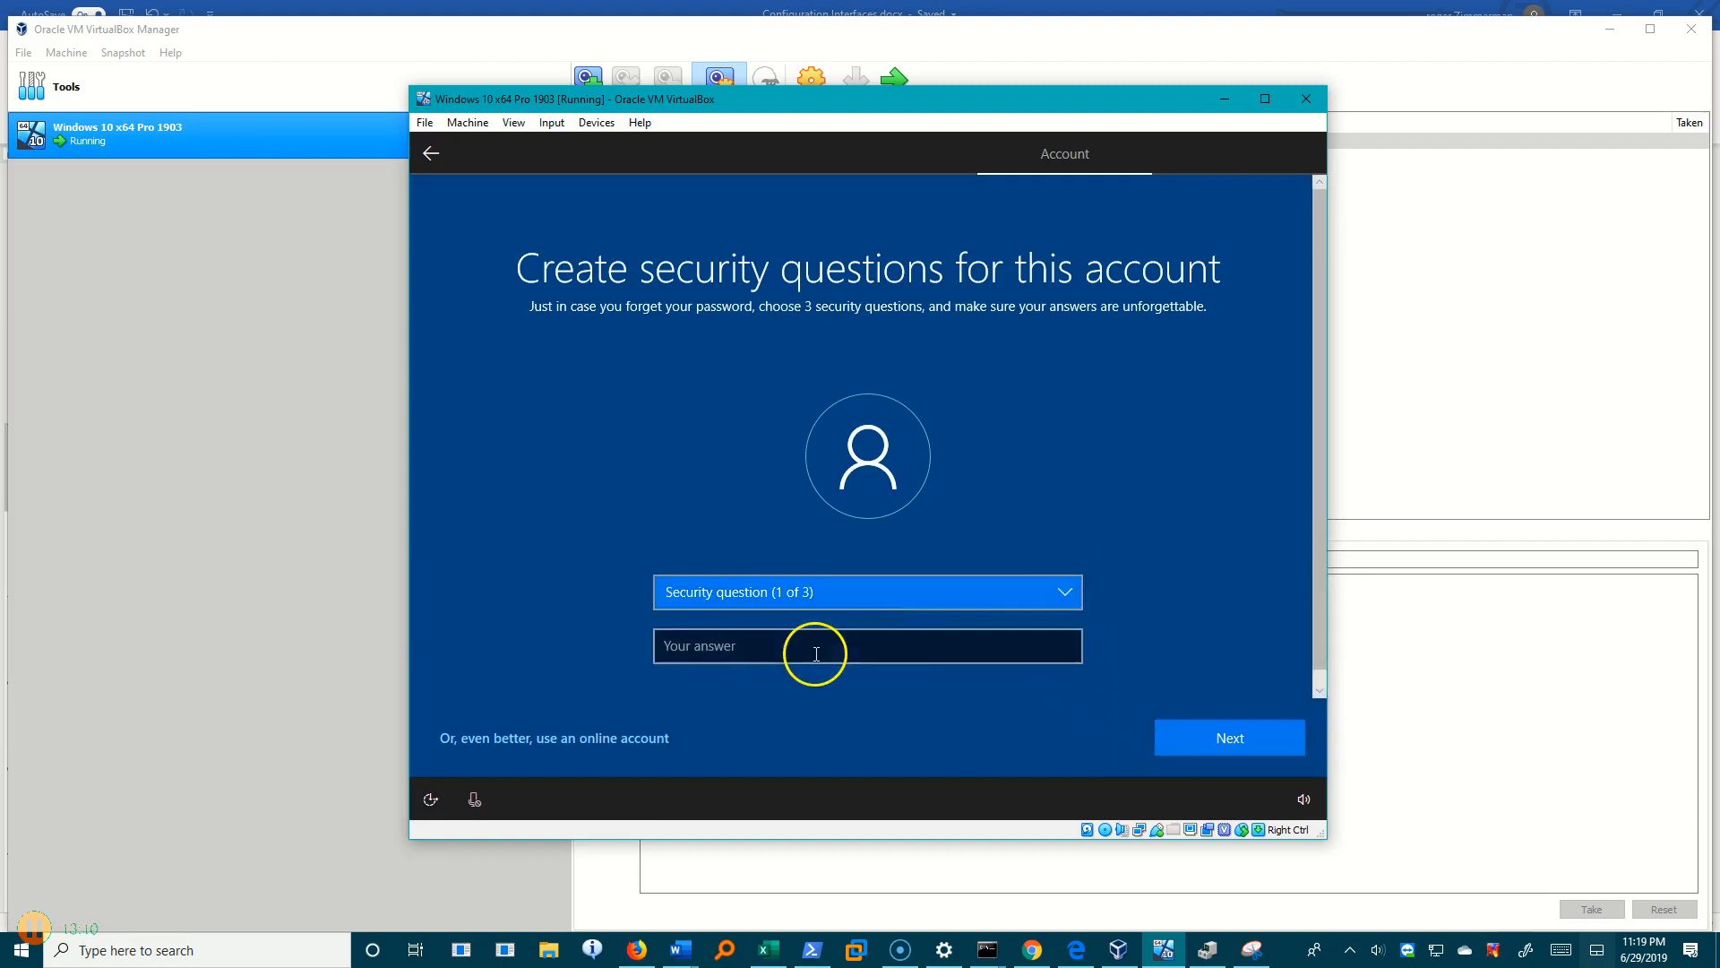
Choose and answer the security questions about the first pet's name, the city of birth and the childhood nickname.
click(1070, 594)
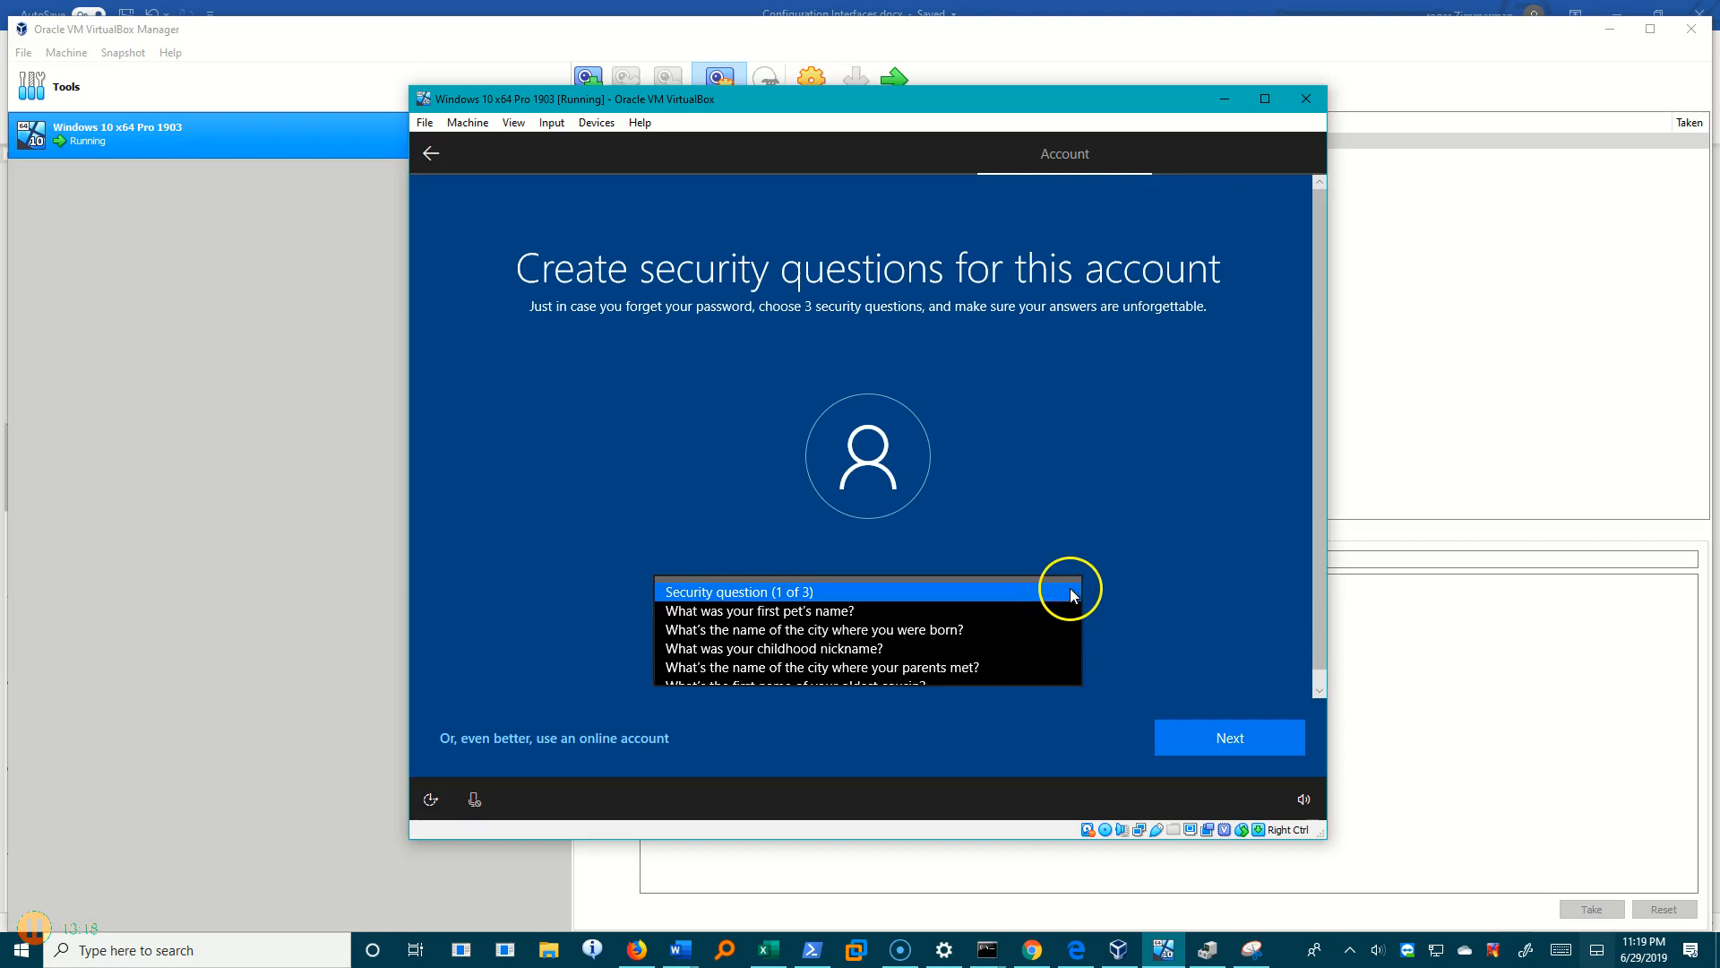
click(797, 609)
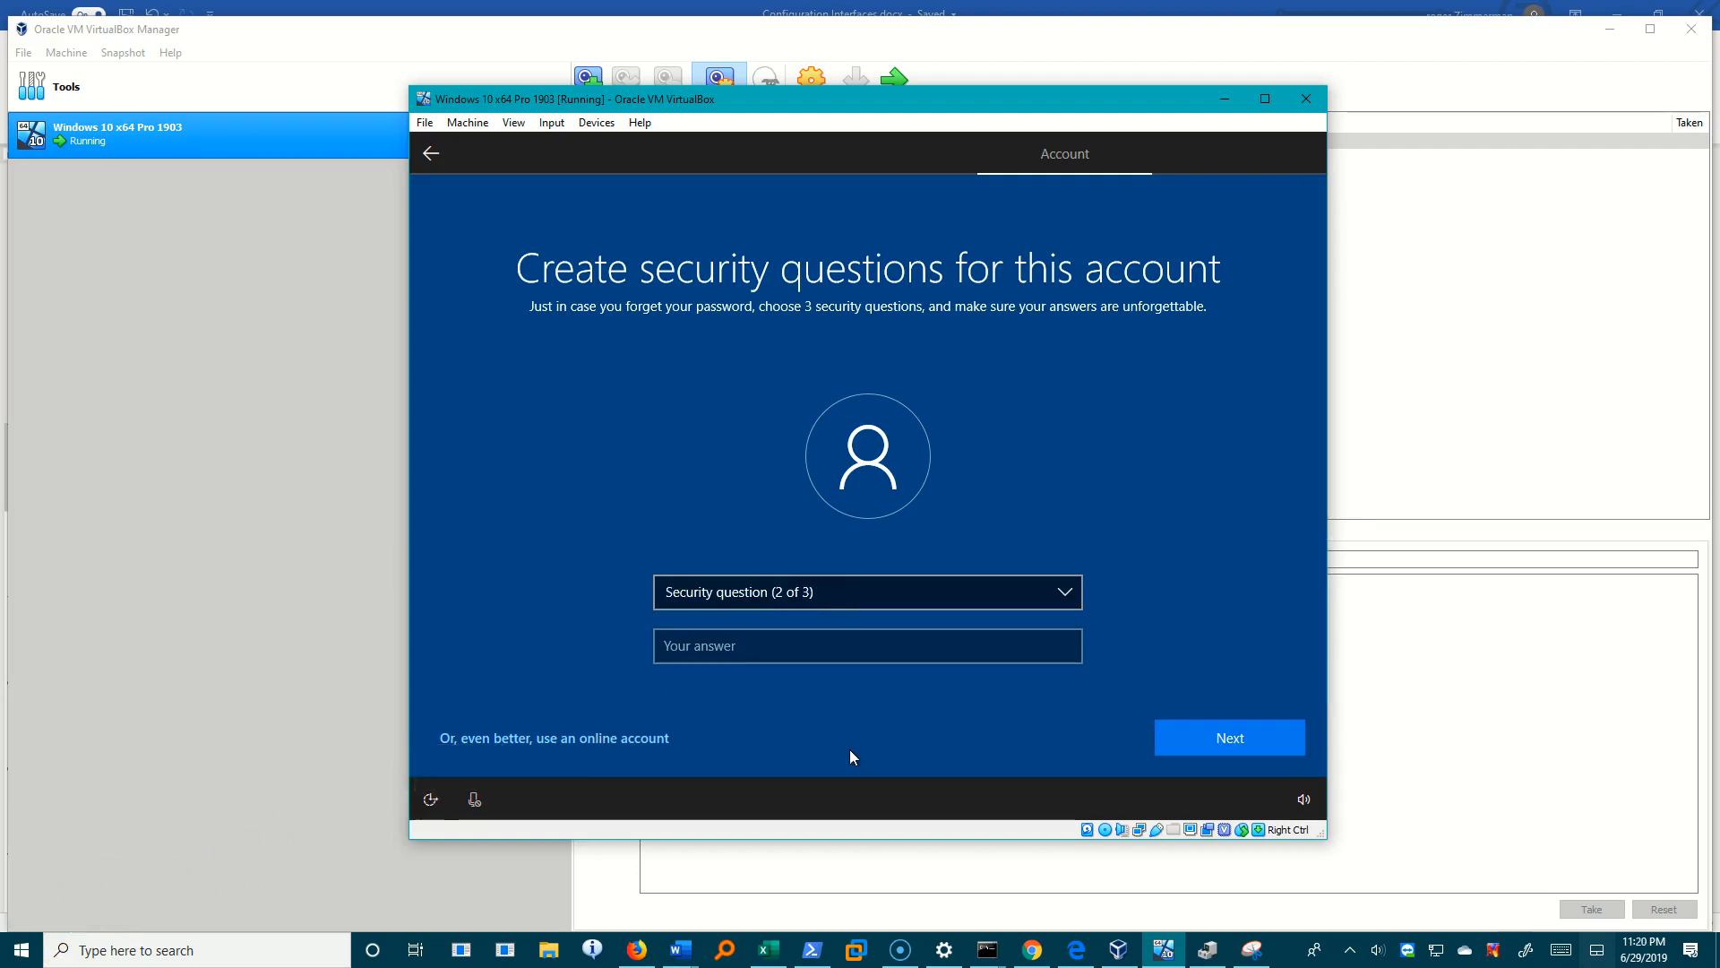
click(724, 605)
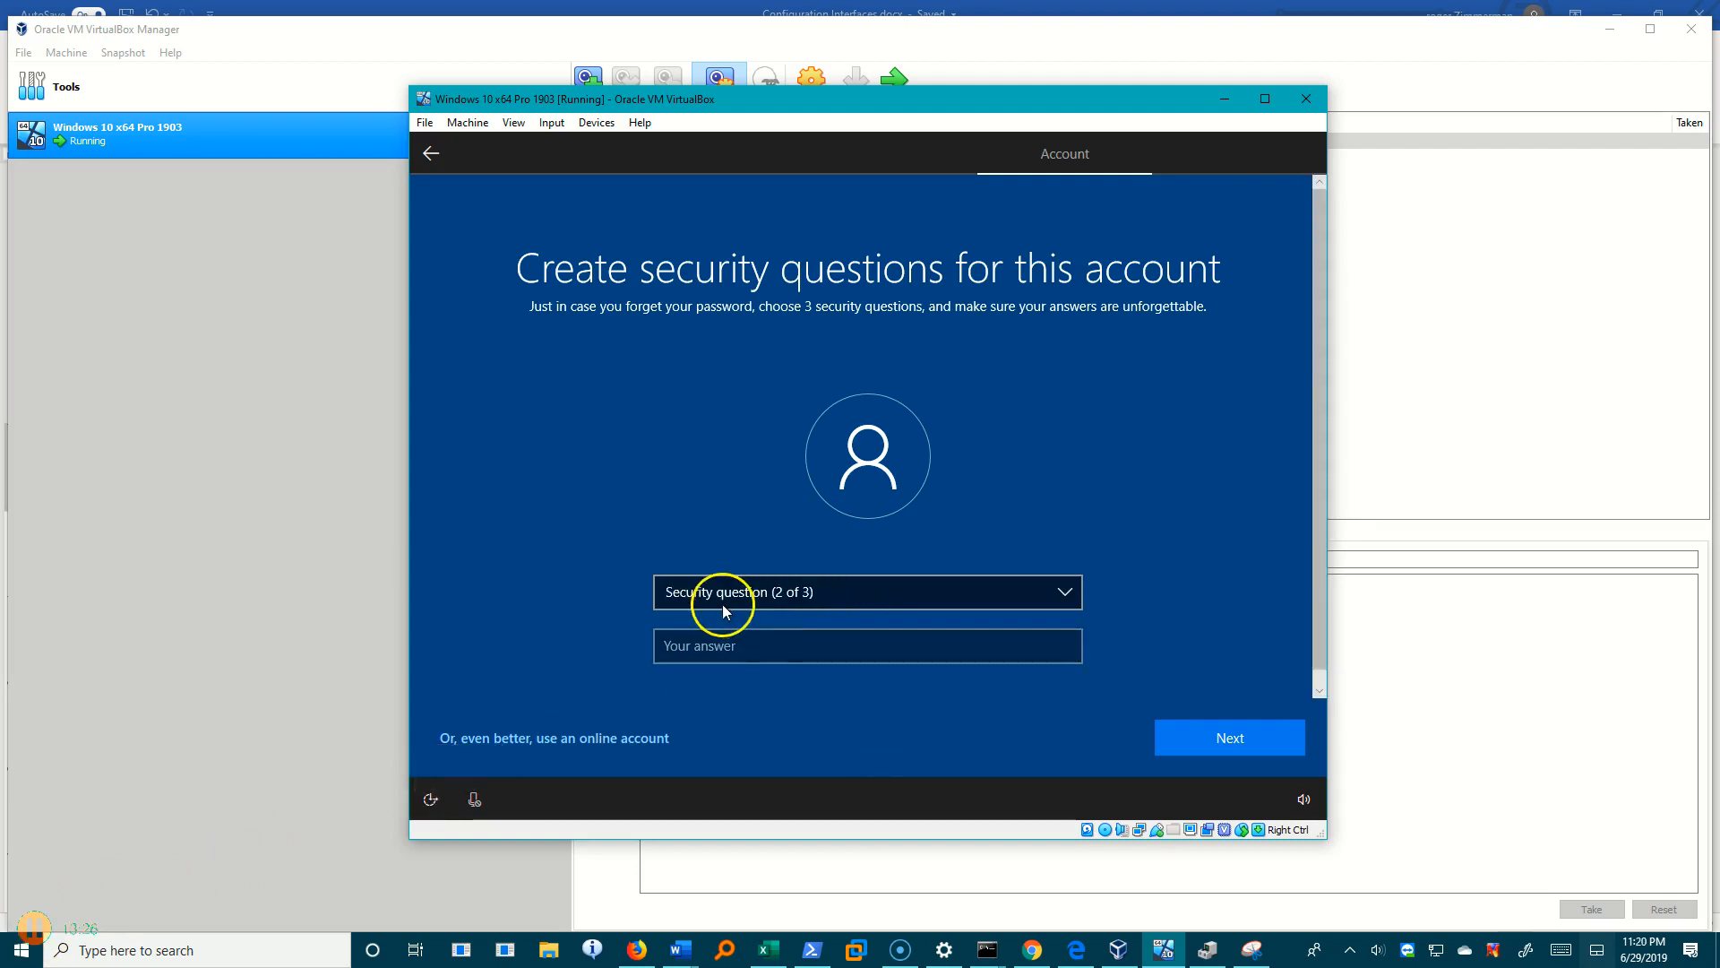
click(1061, 593)
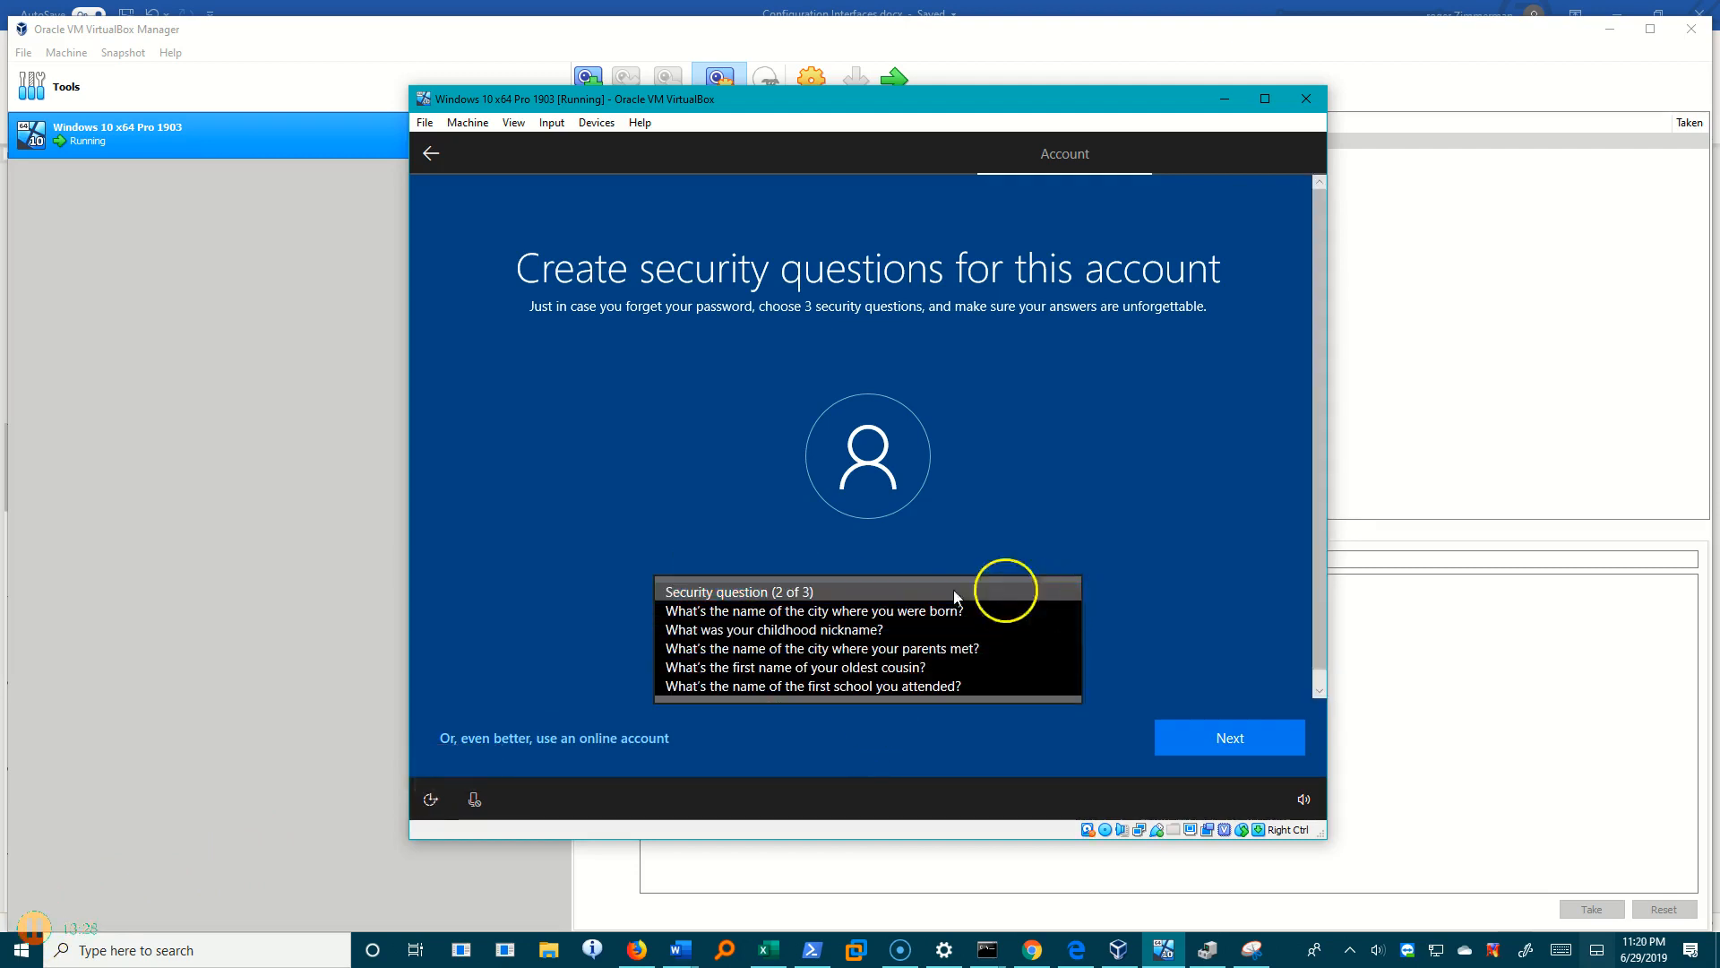
click(831, 613)
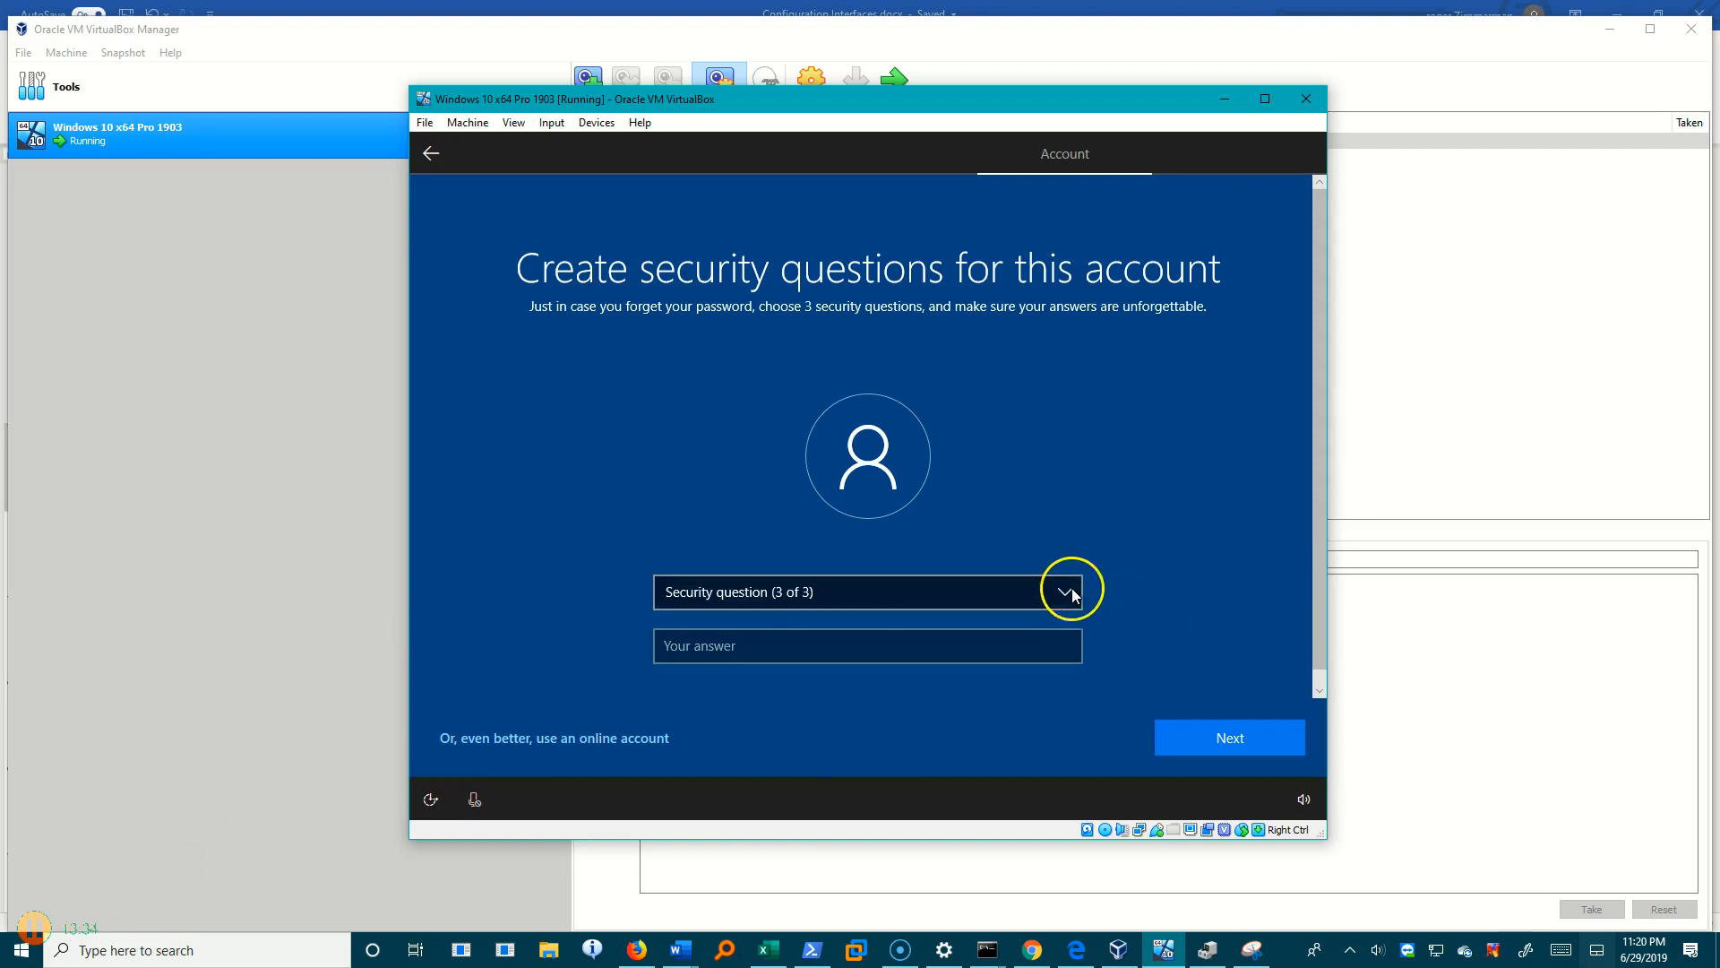
click(1065, 590)
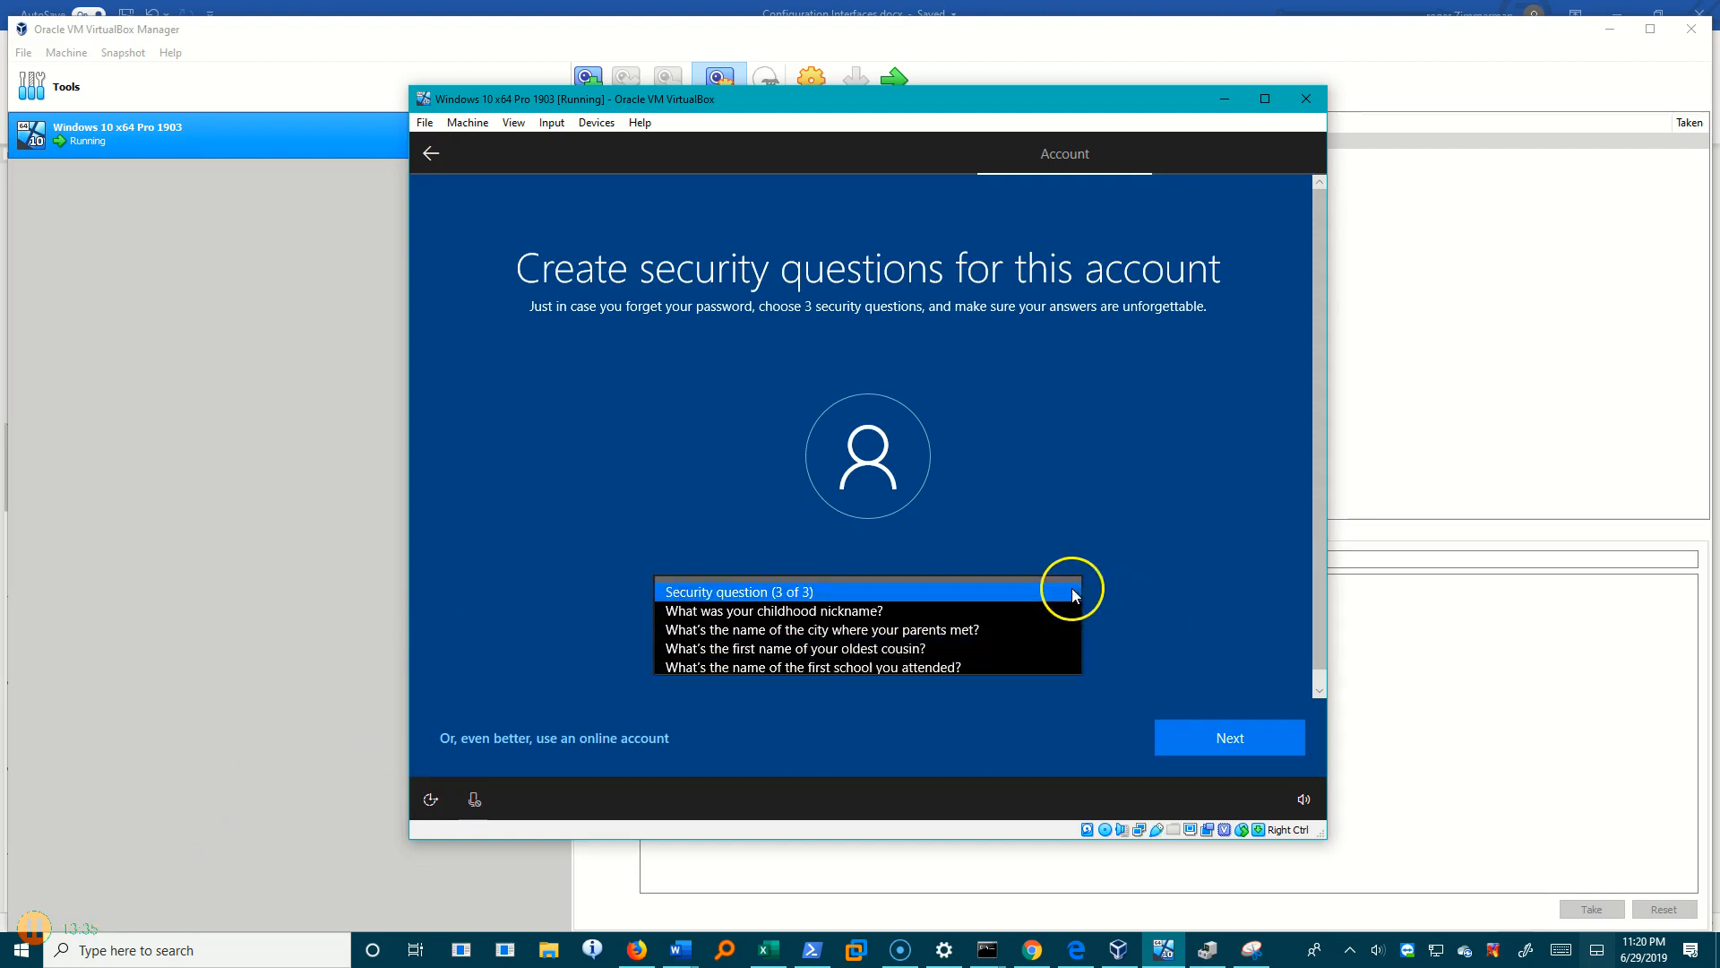
click(700, 612)
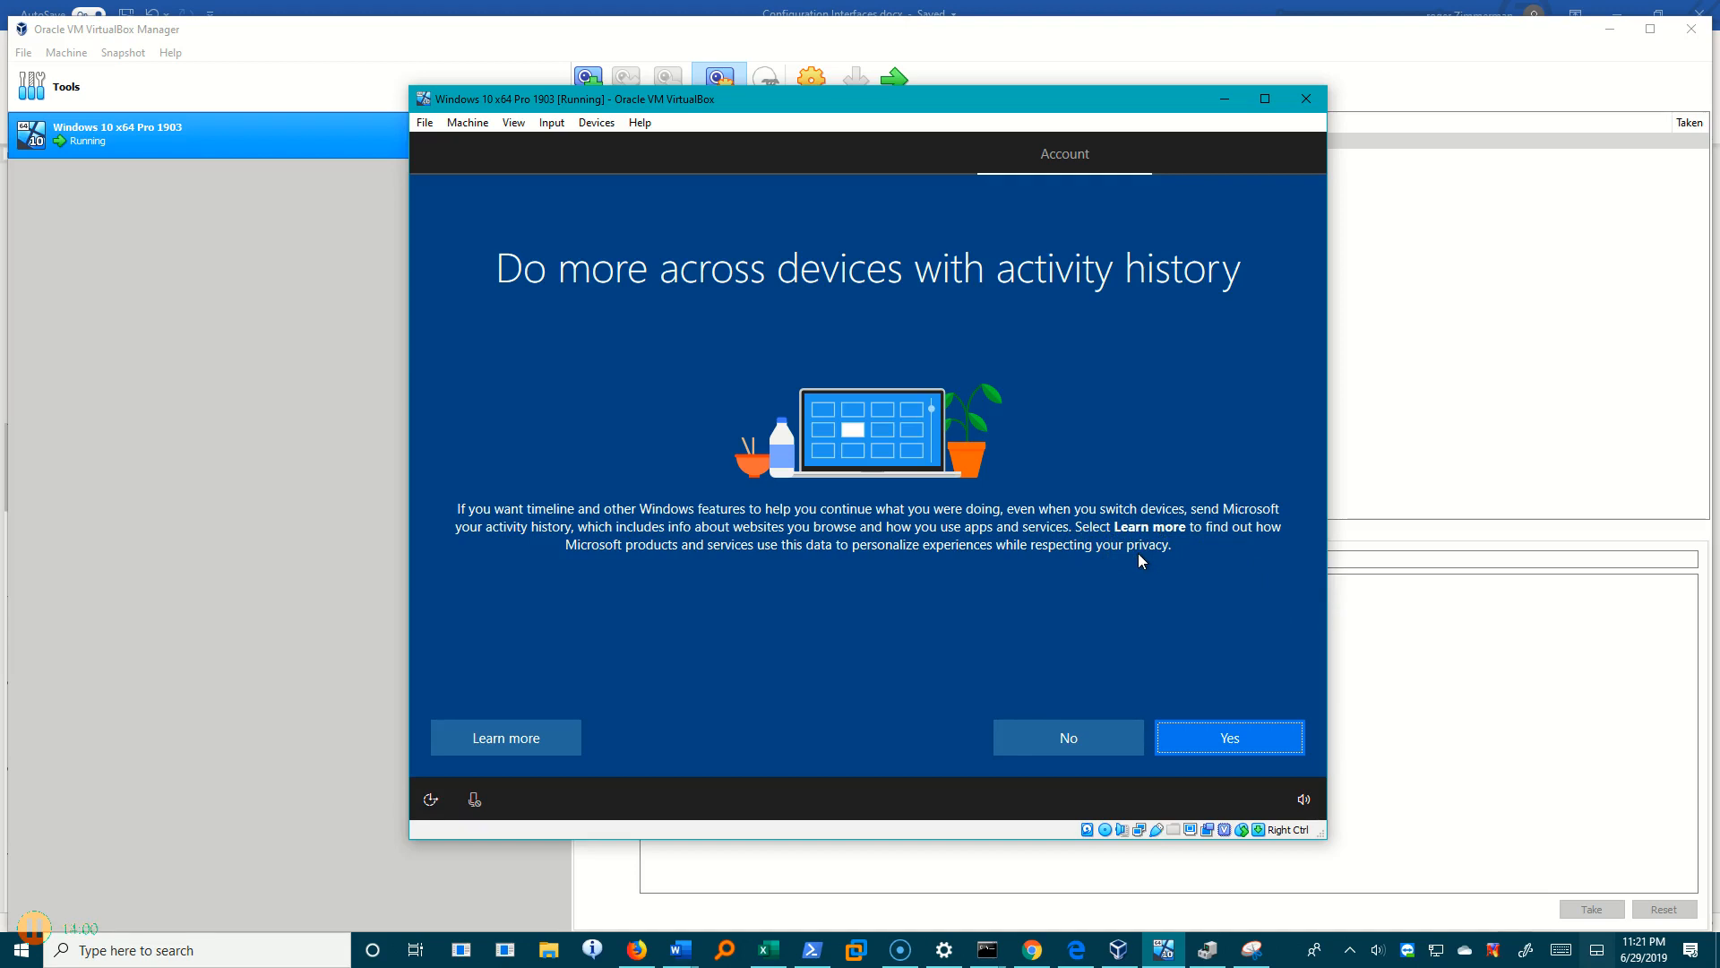
Decline sending activity history to Microsoft.
click(1089, 739)
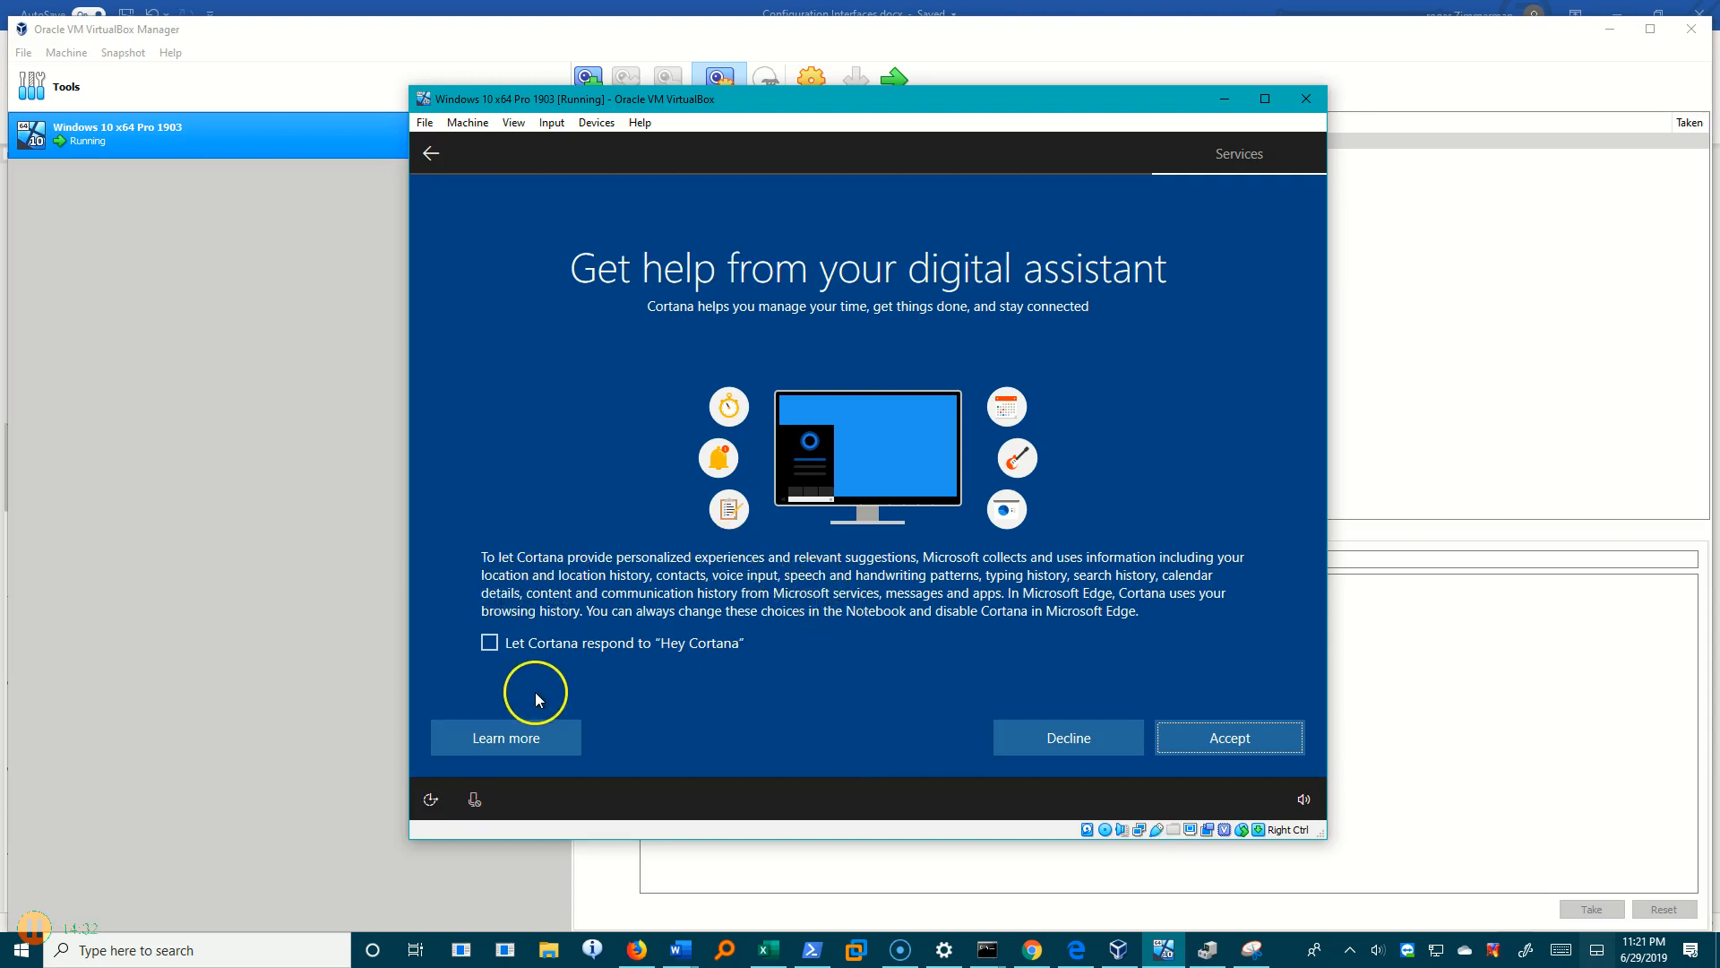
Let Cortana respond to "Hey Cortana" and accept the digital assistant.
click(491, 644)
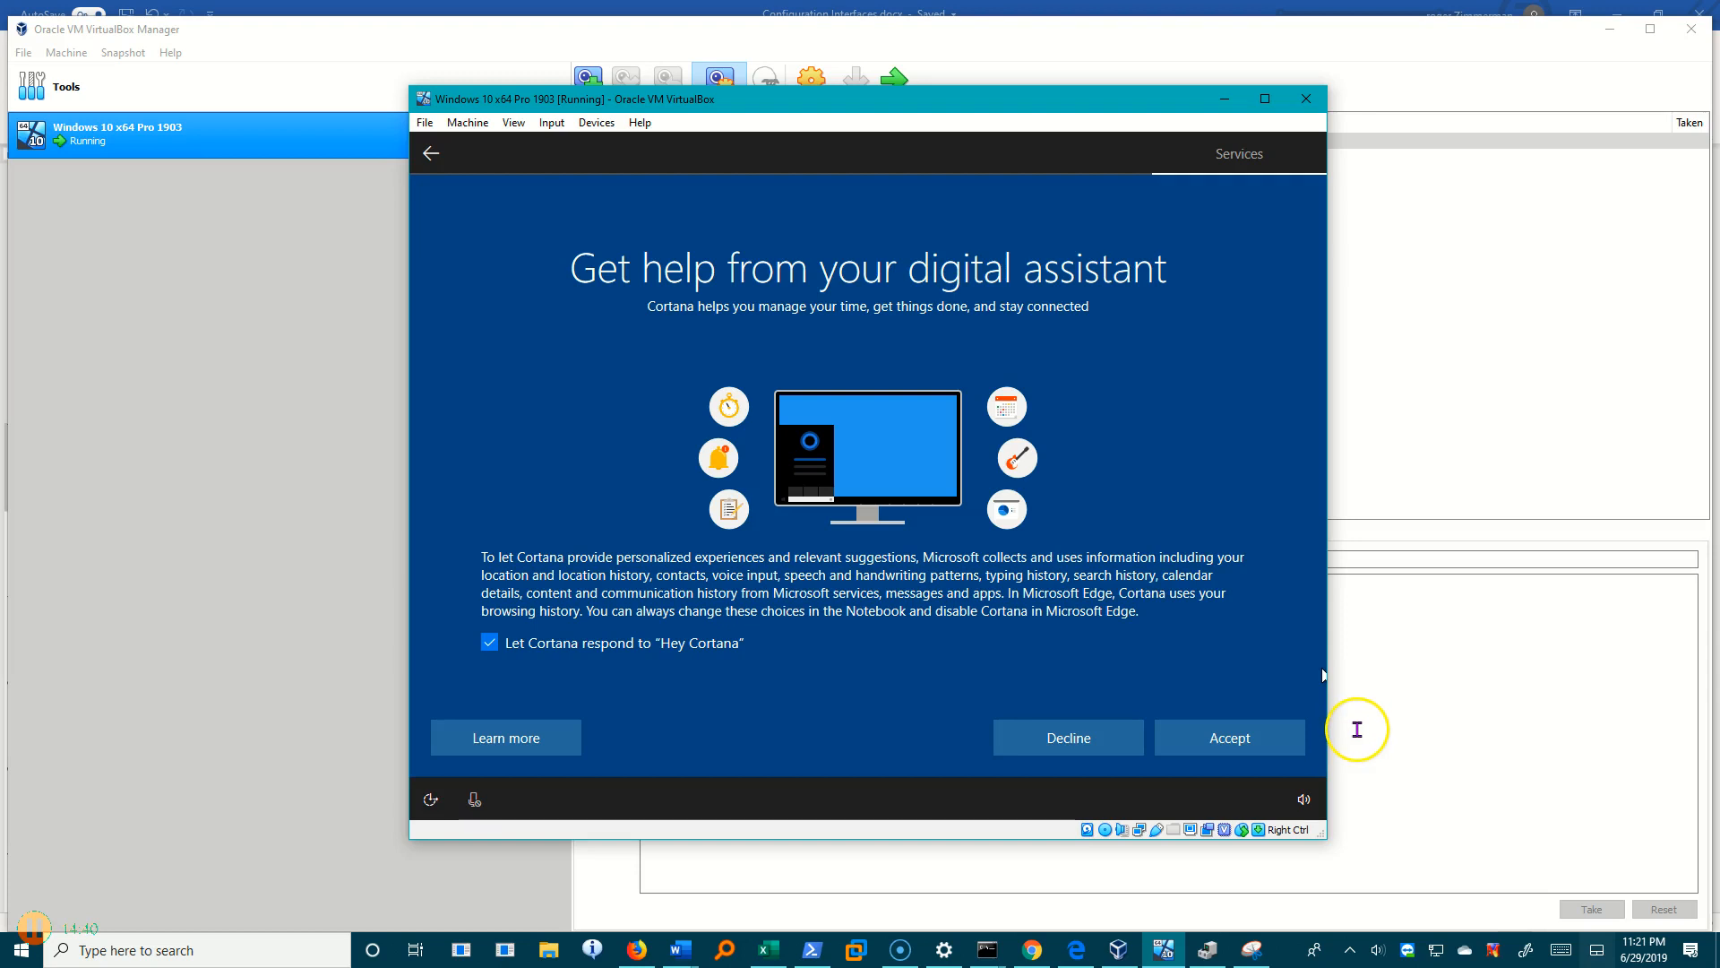
click(1241, 735)
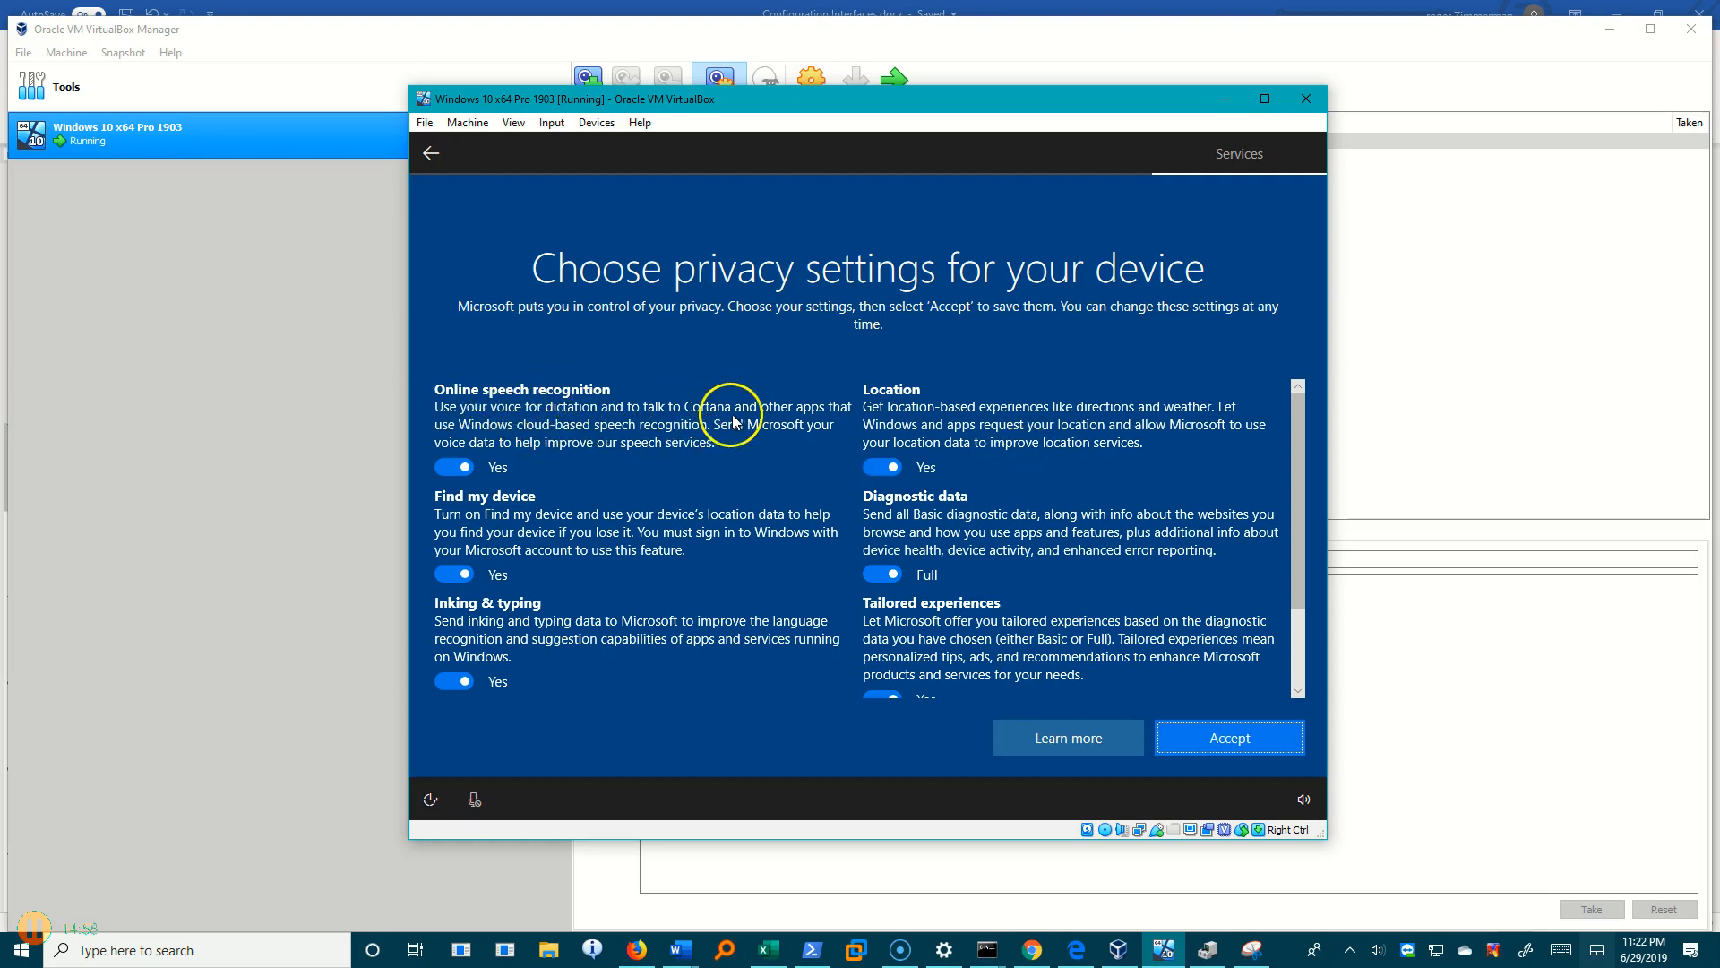
Turn off the Online speech recognition, Find my device, Inking & typing and Advertising ID privacy settings.
click(455, 465)
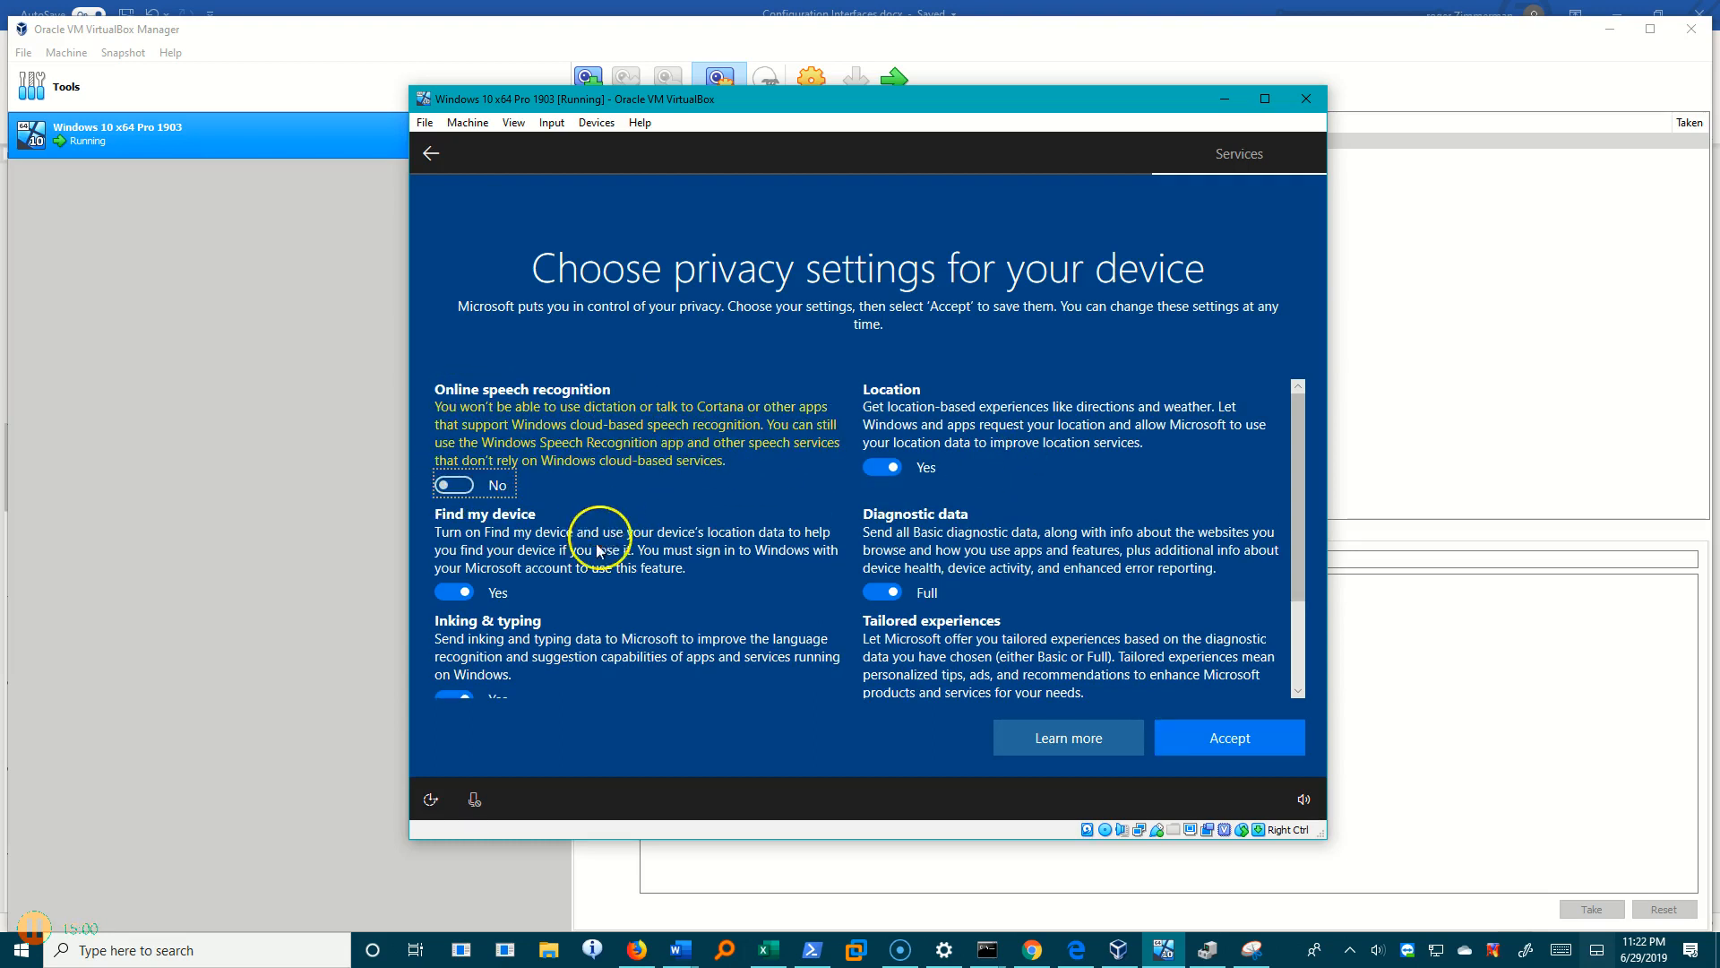
click(453, 590)
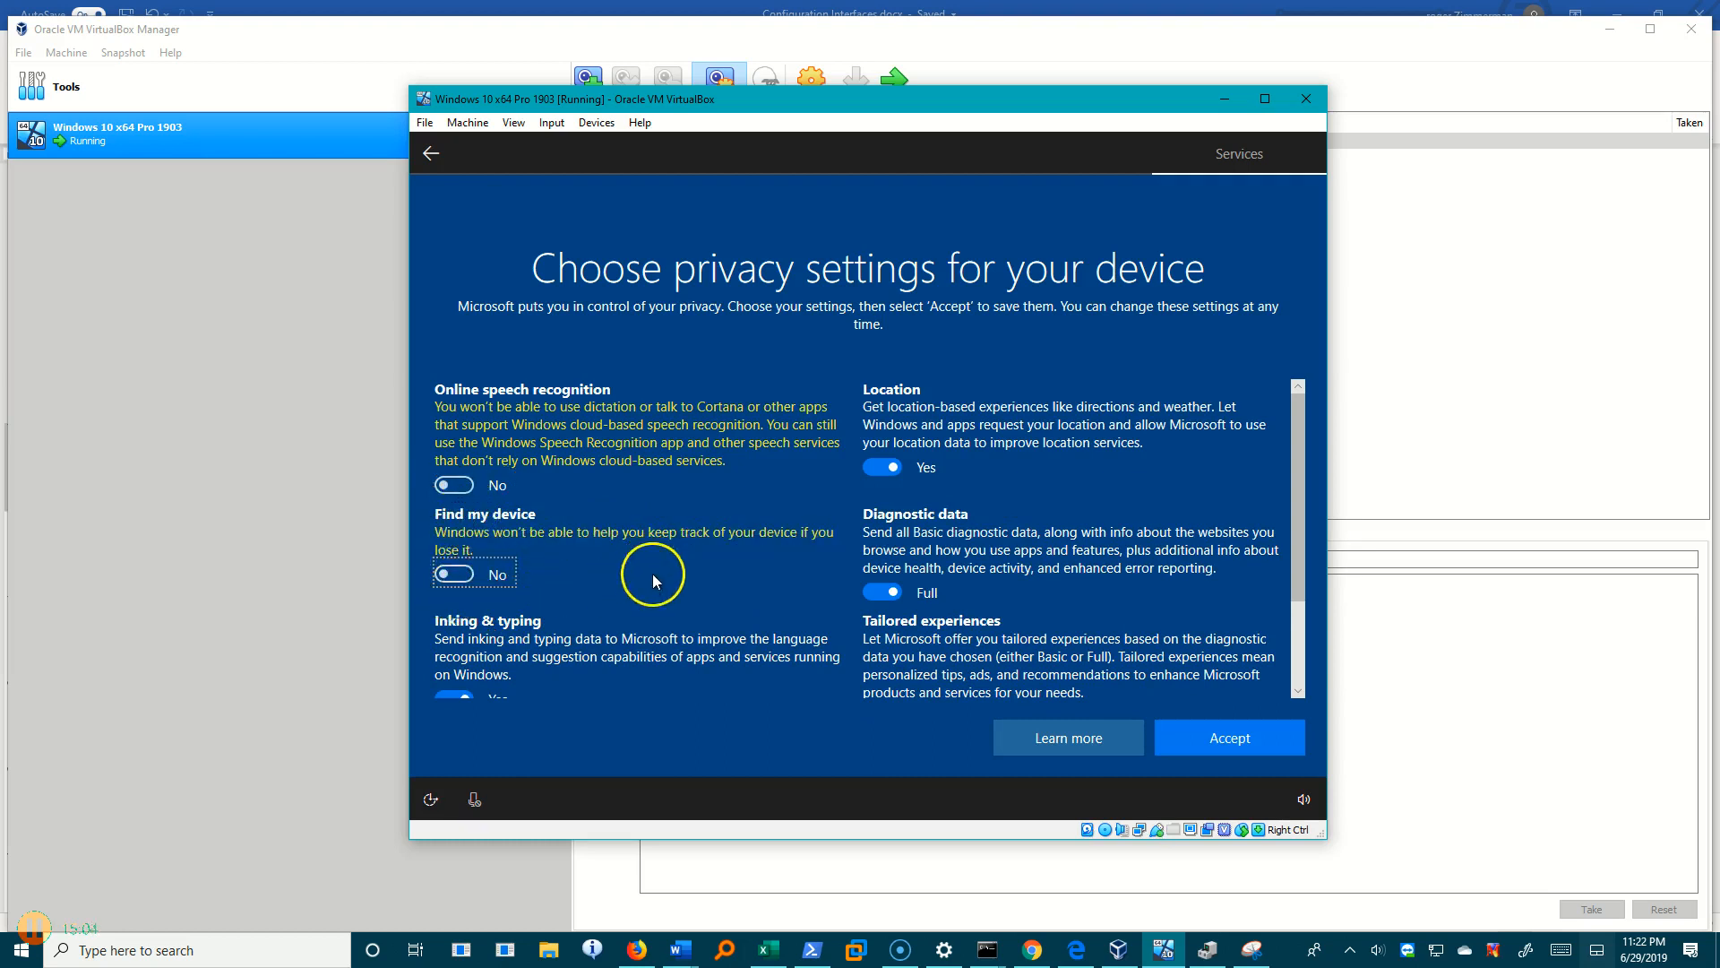
scroll(750, 583, down, 1)
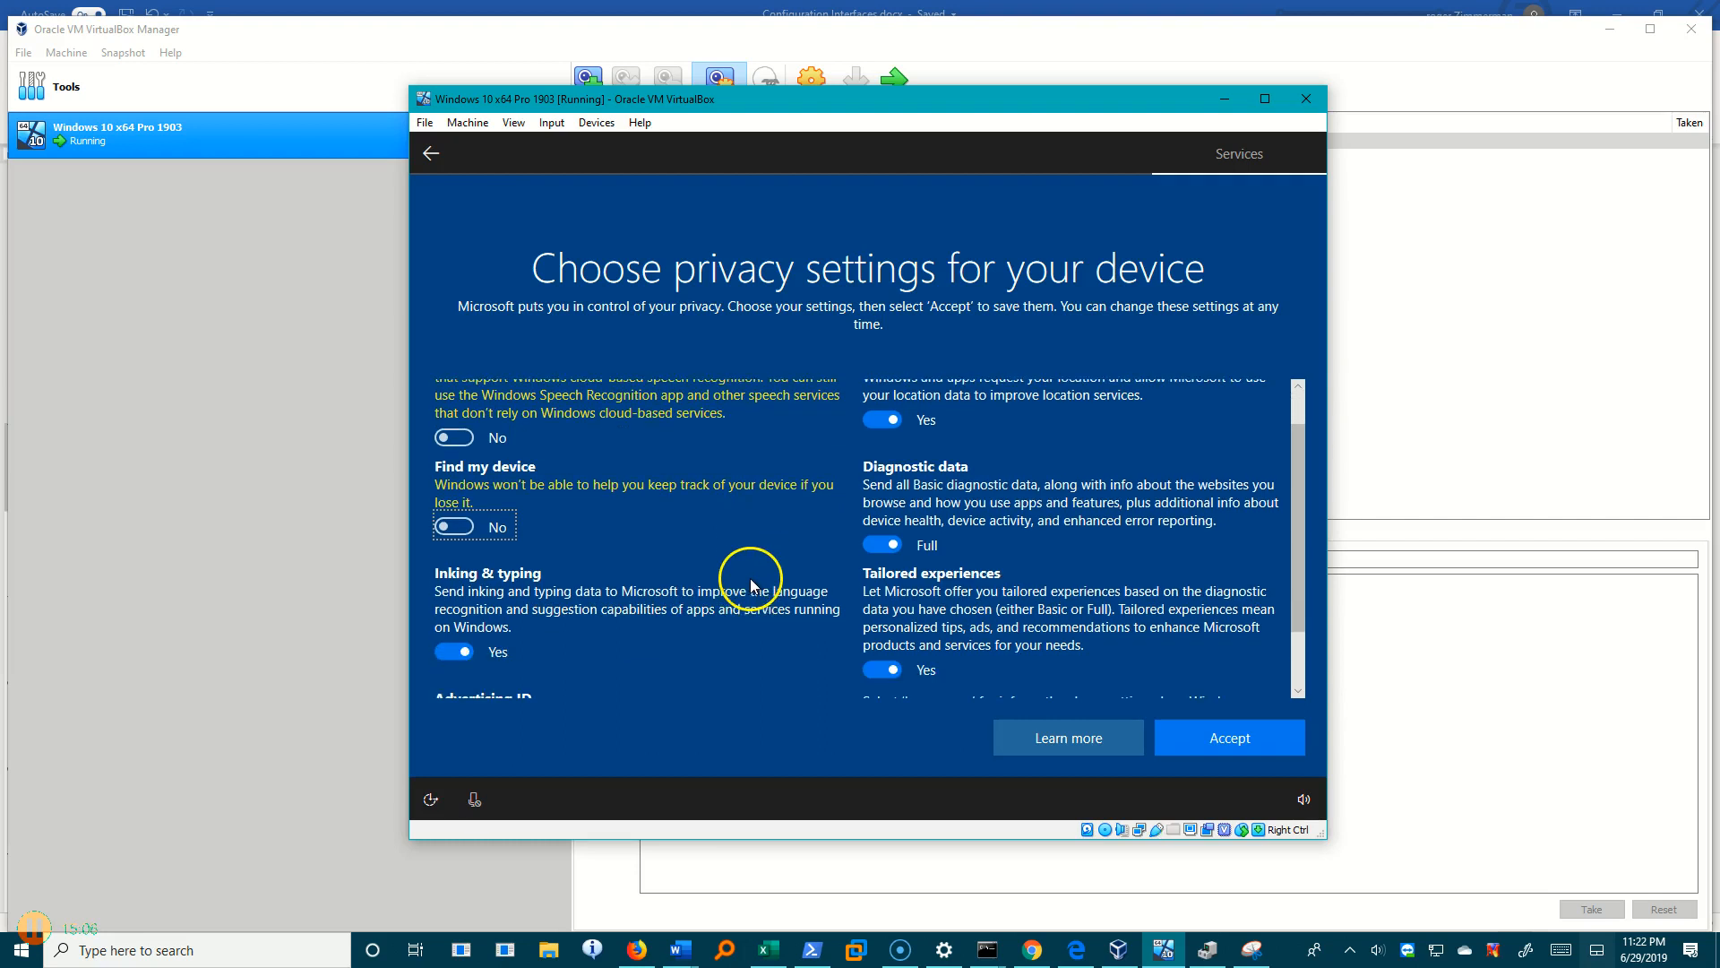
click(453, 651)
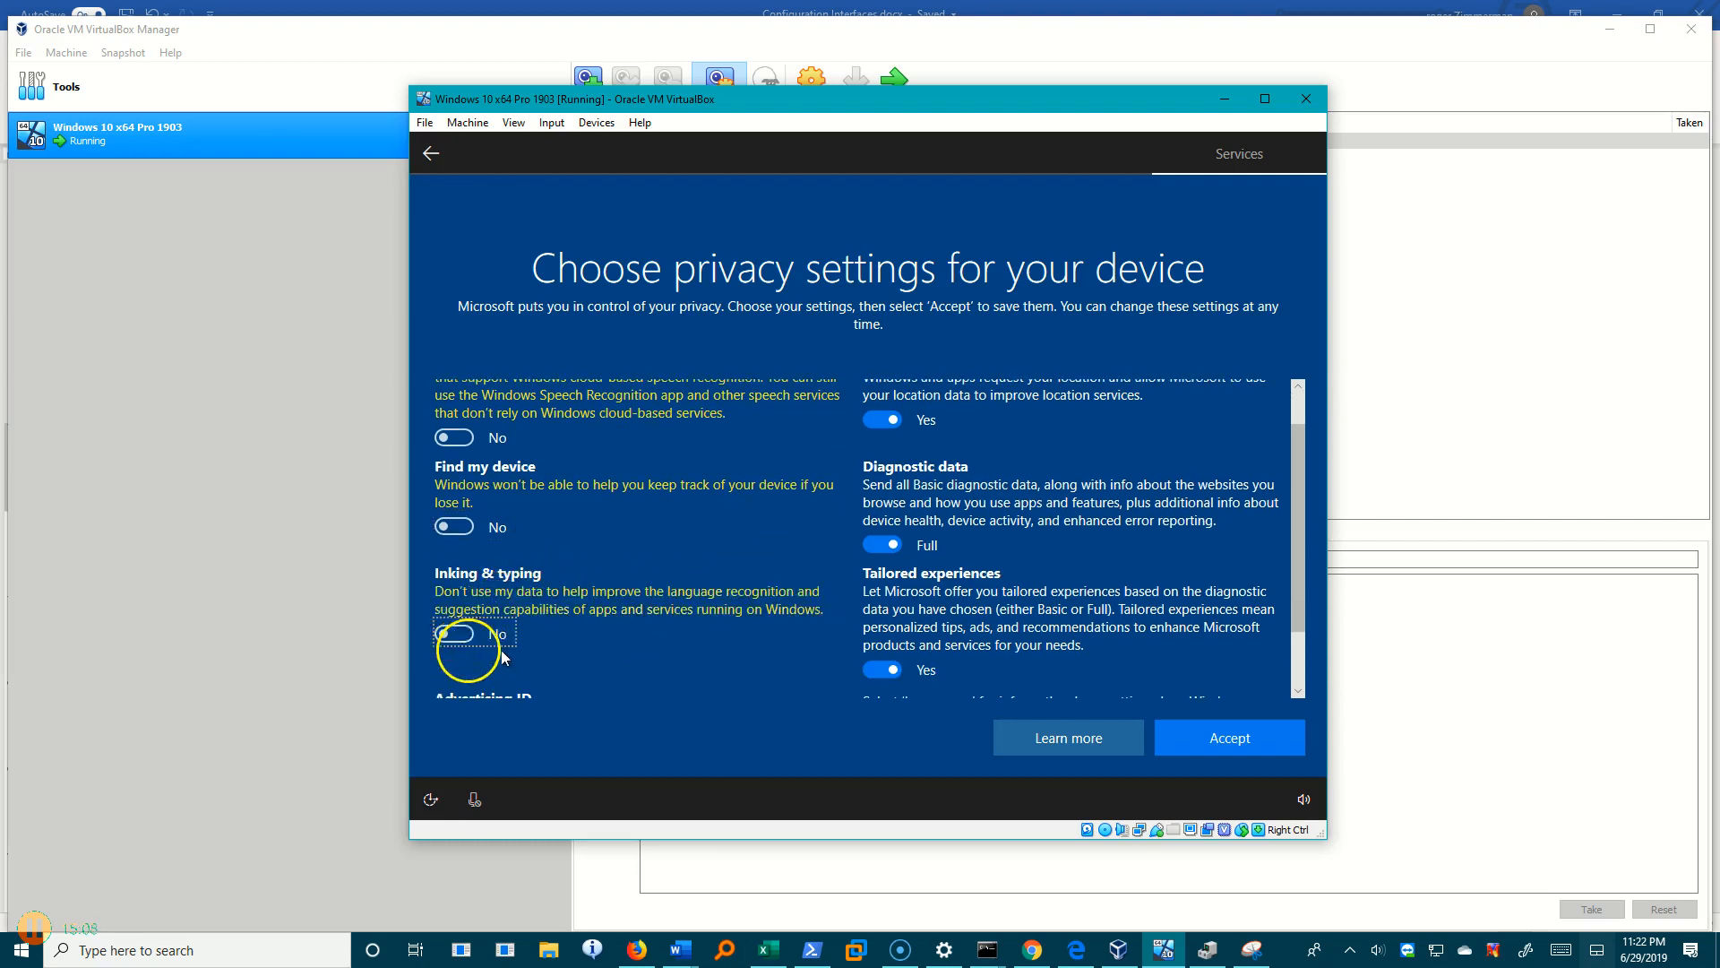
scroll(593, 632, down, 2)
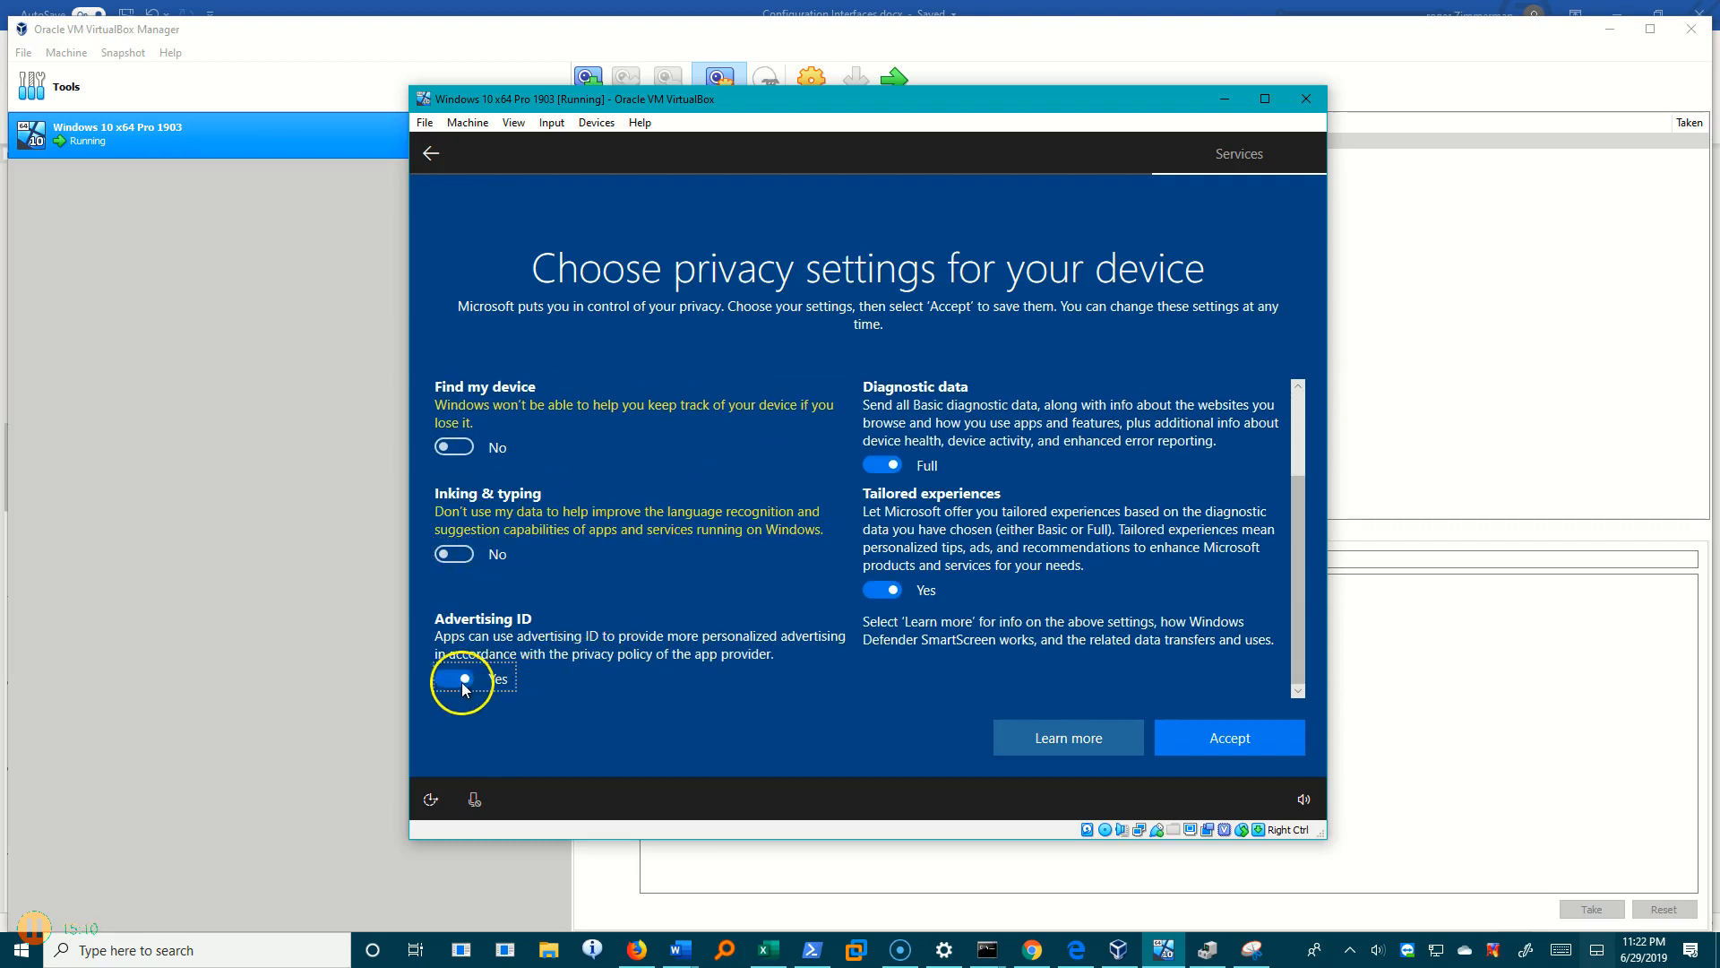
click(457, 680)
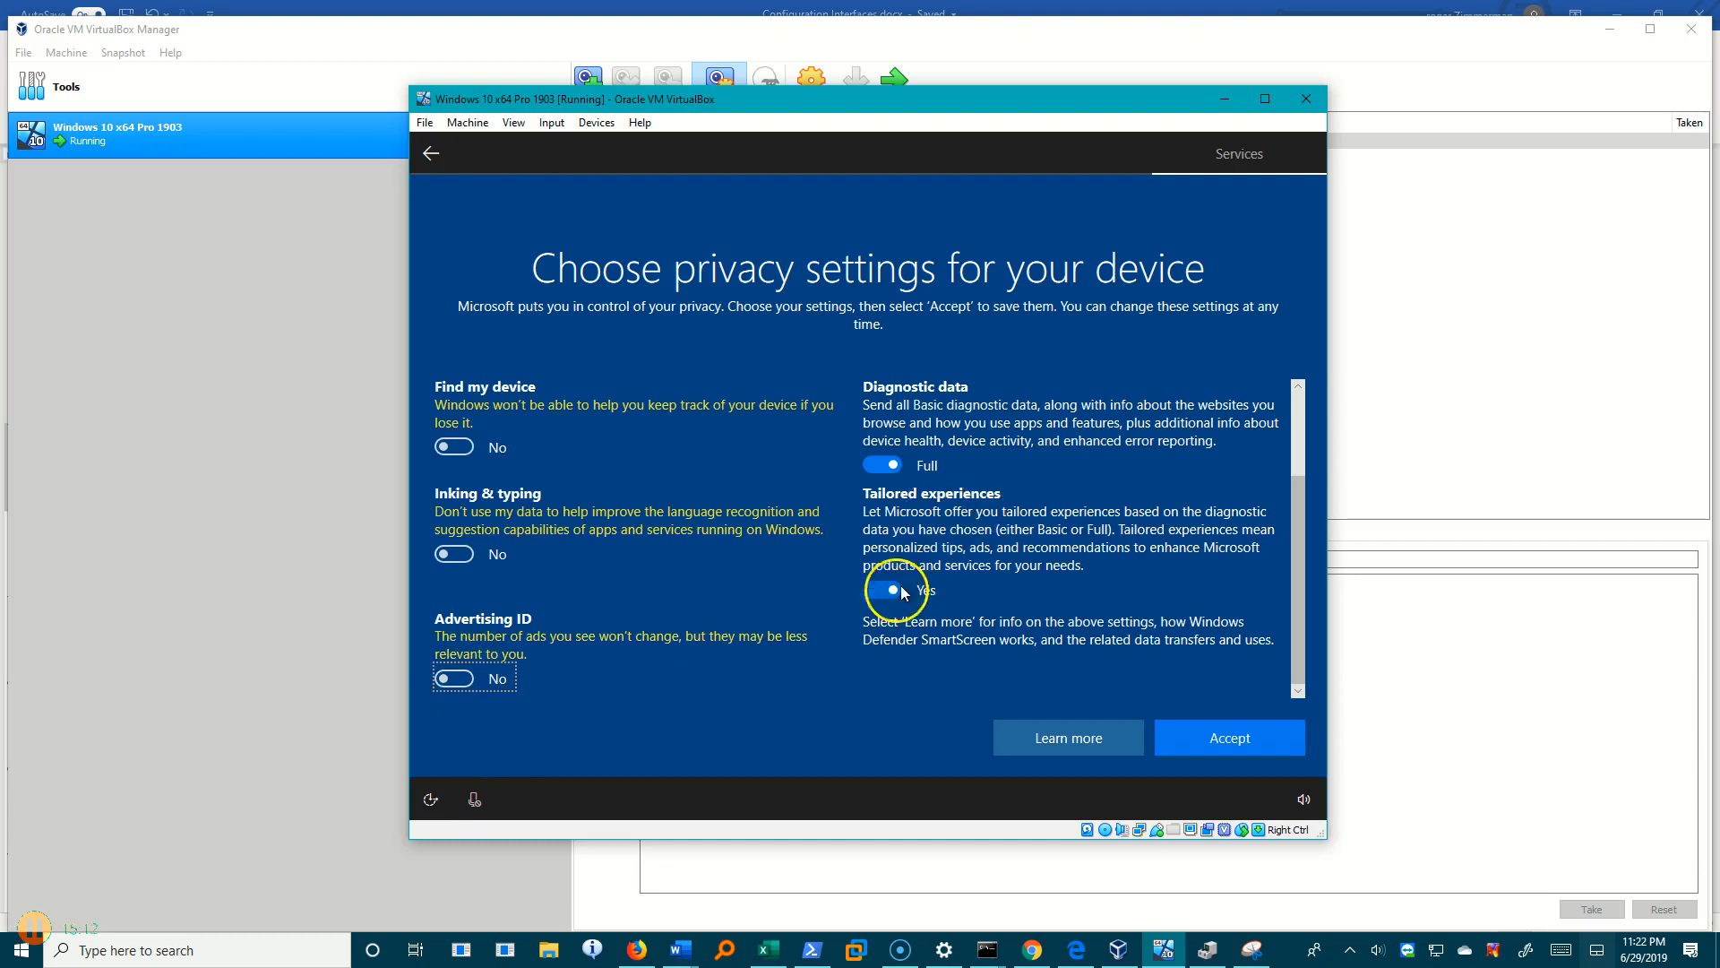
Turn off Tailored experiences and Location, set Diagnostic data to Basic, and accept the privacy settings.
click(885, 589)
scroll(958, 595, up, 1)
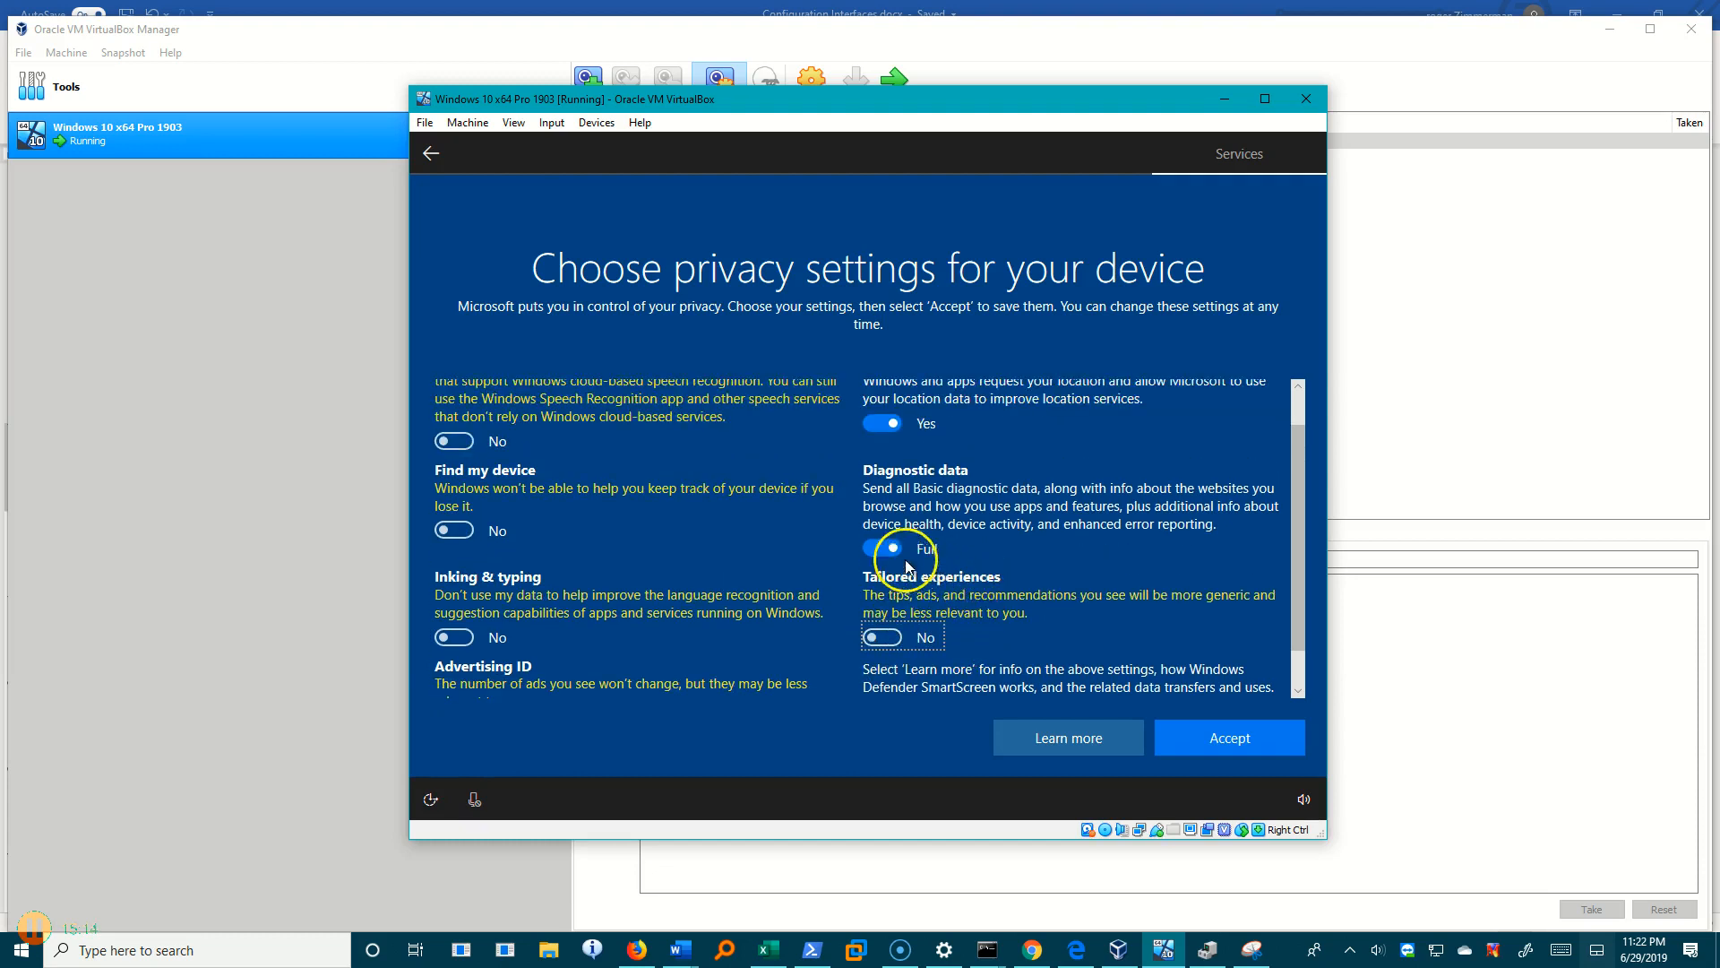
click(884, 544)
scroll(959, 555, up, 1)
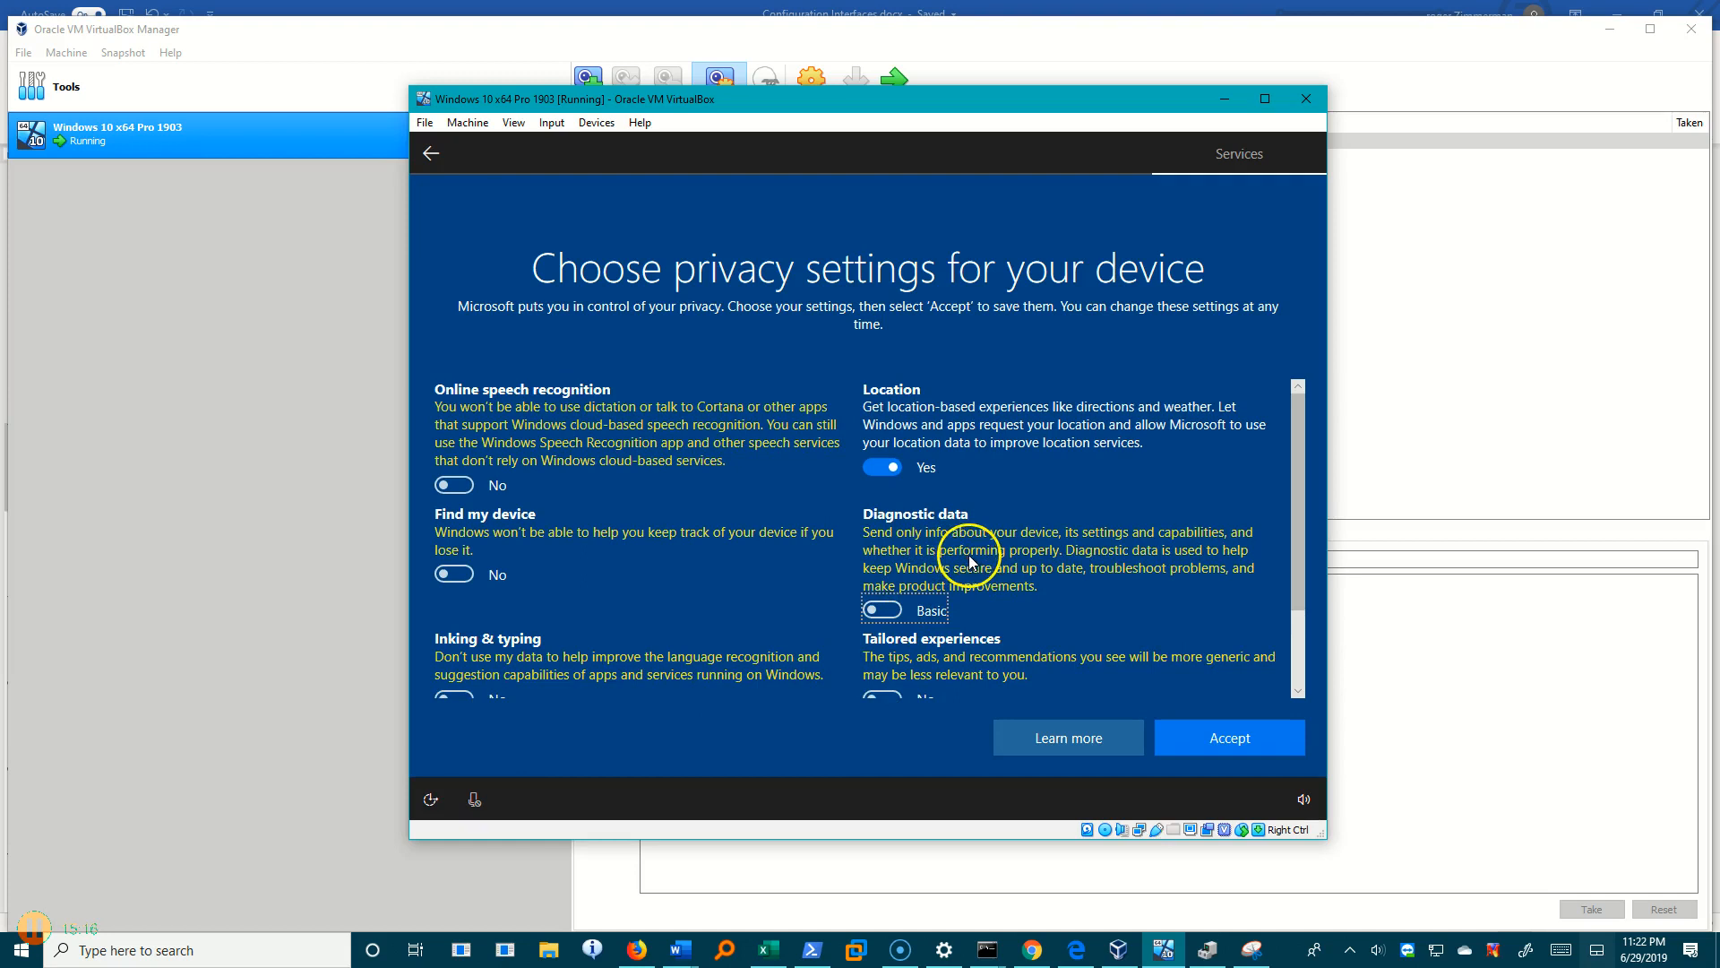
click(893, 473)
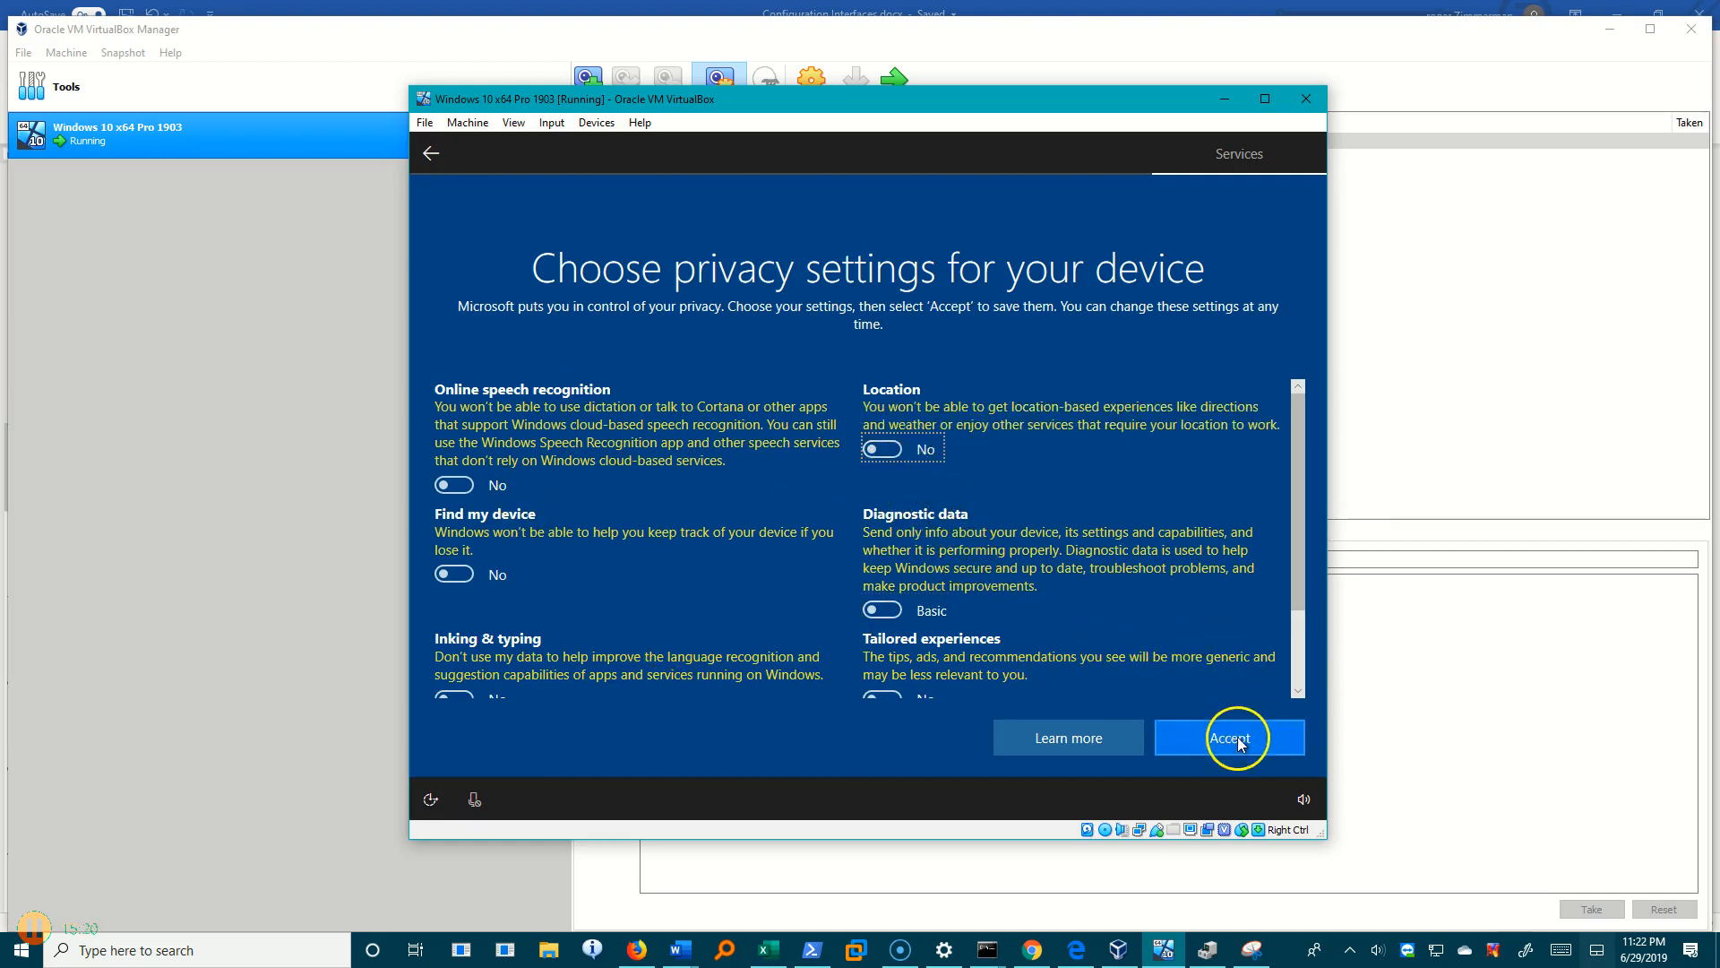
click(1238, 744)
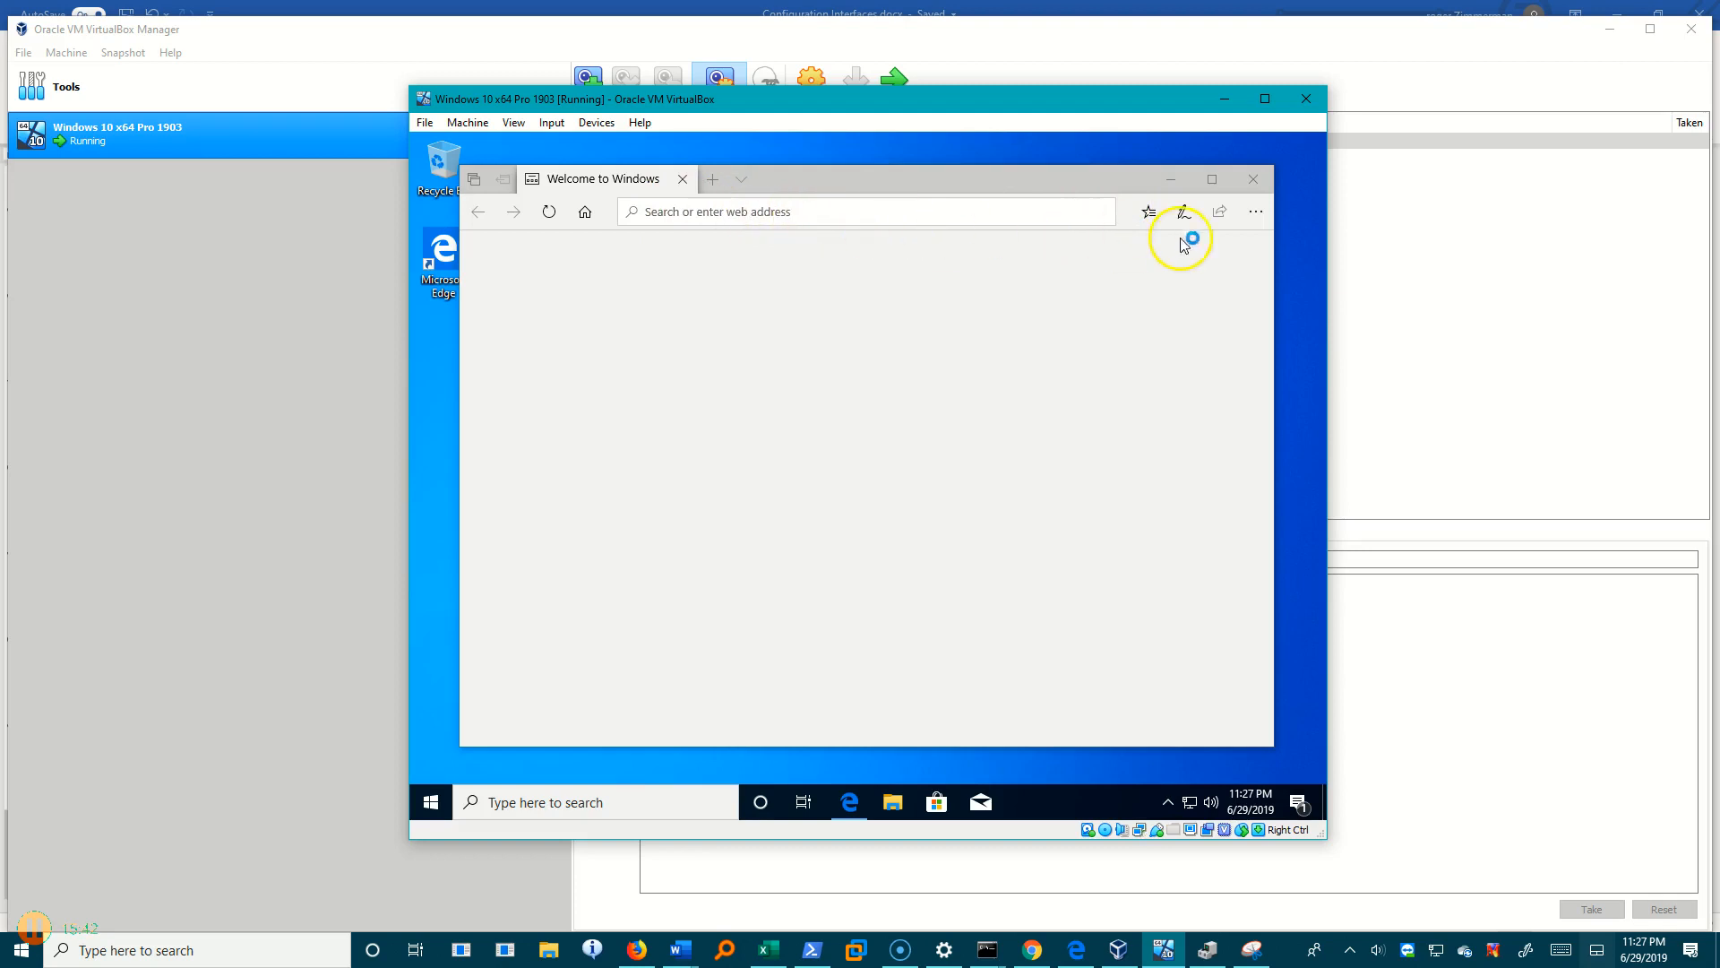
Close the Welcome to Windows browser window in the virtual machine.
click(1255, 181)
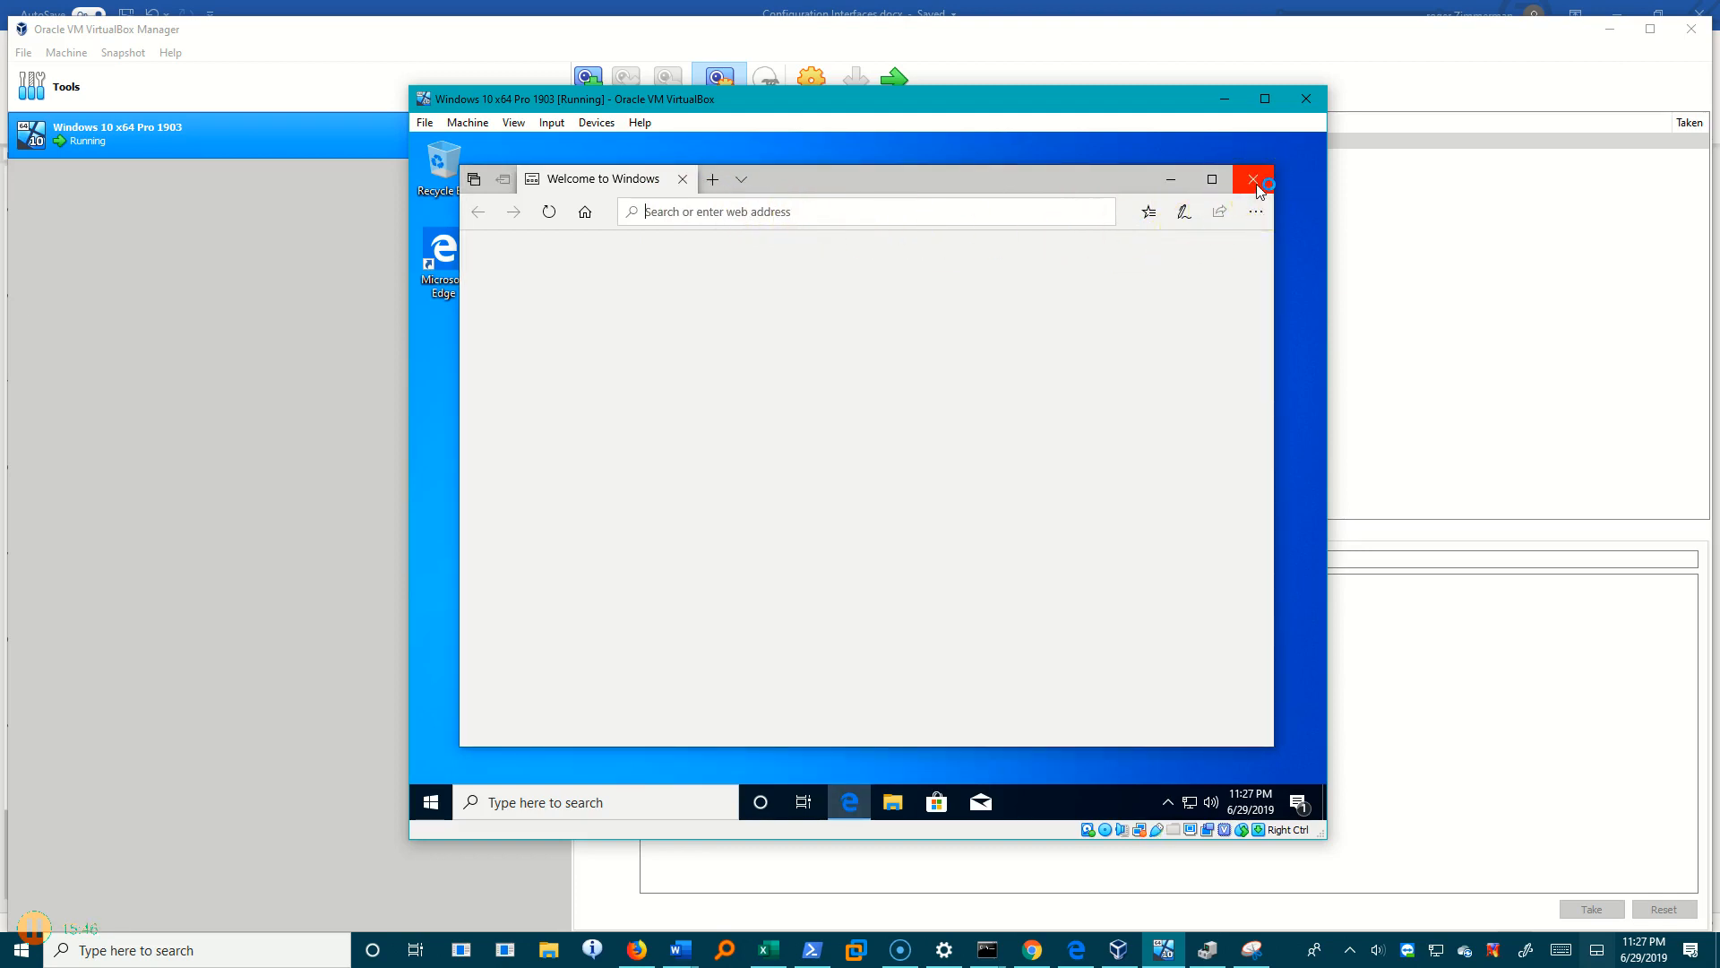
click(1256, 185)
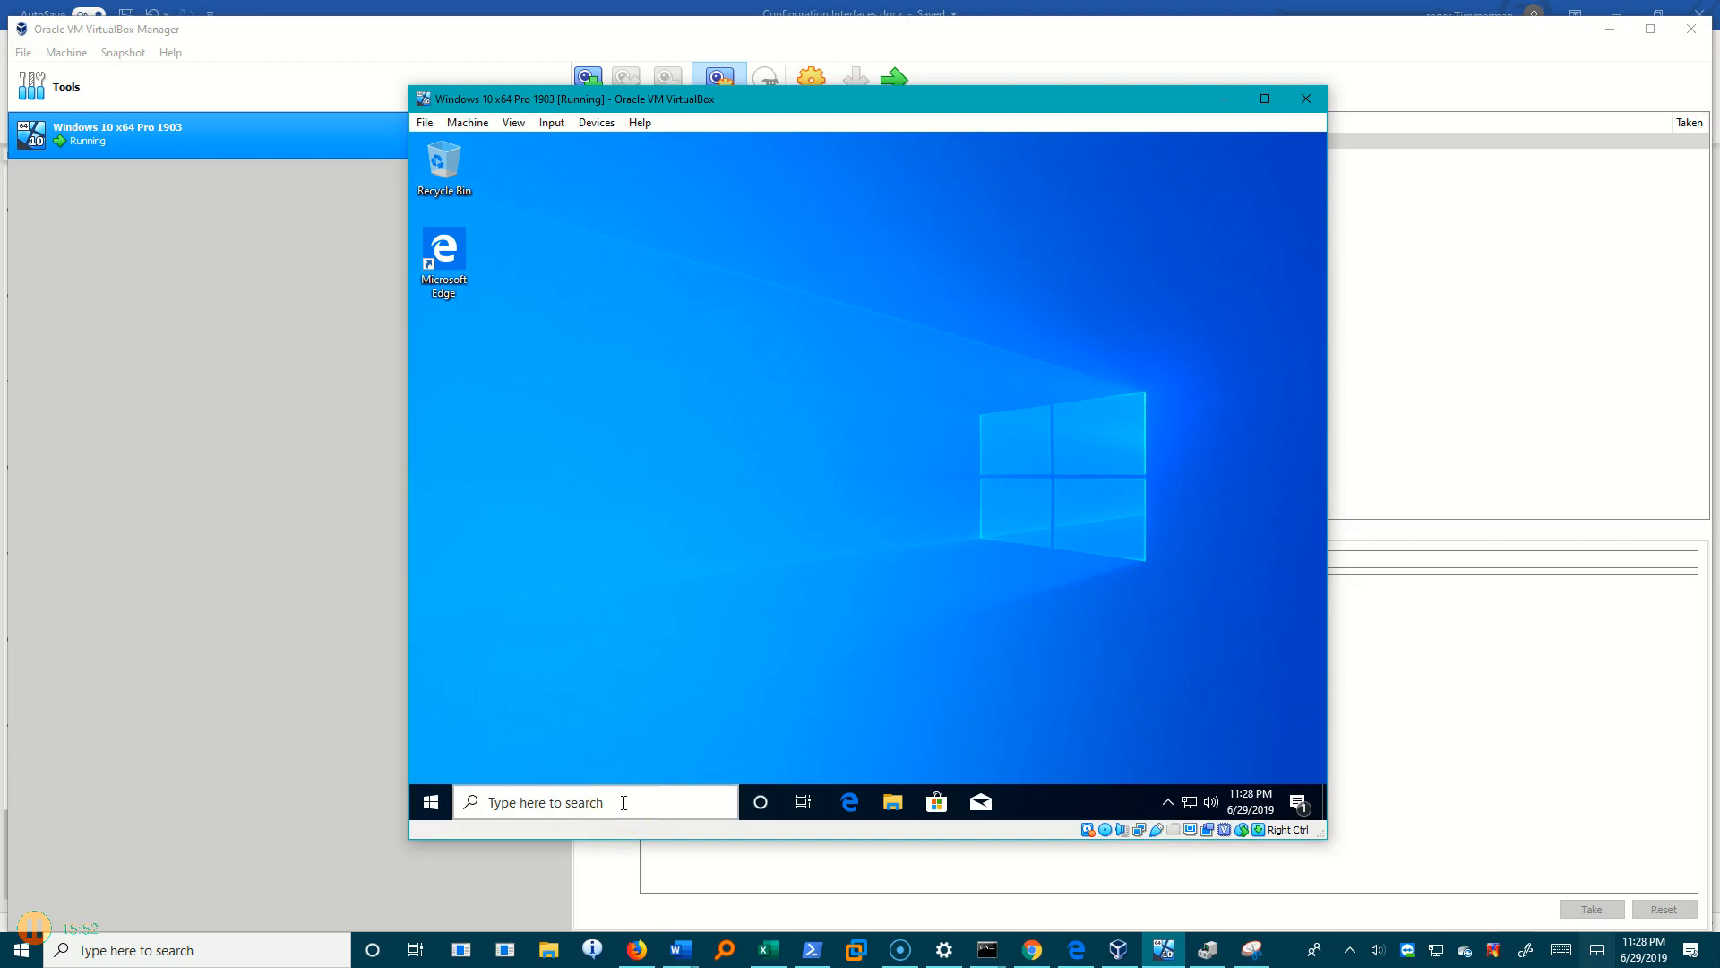
Run winver in the virtual machine to check the installed Windows version, and close the About Windows dialog.
click(626, 797)
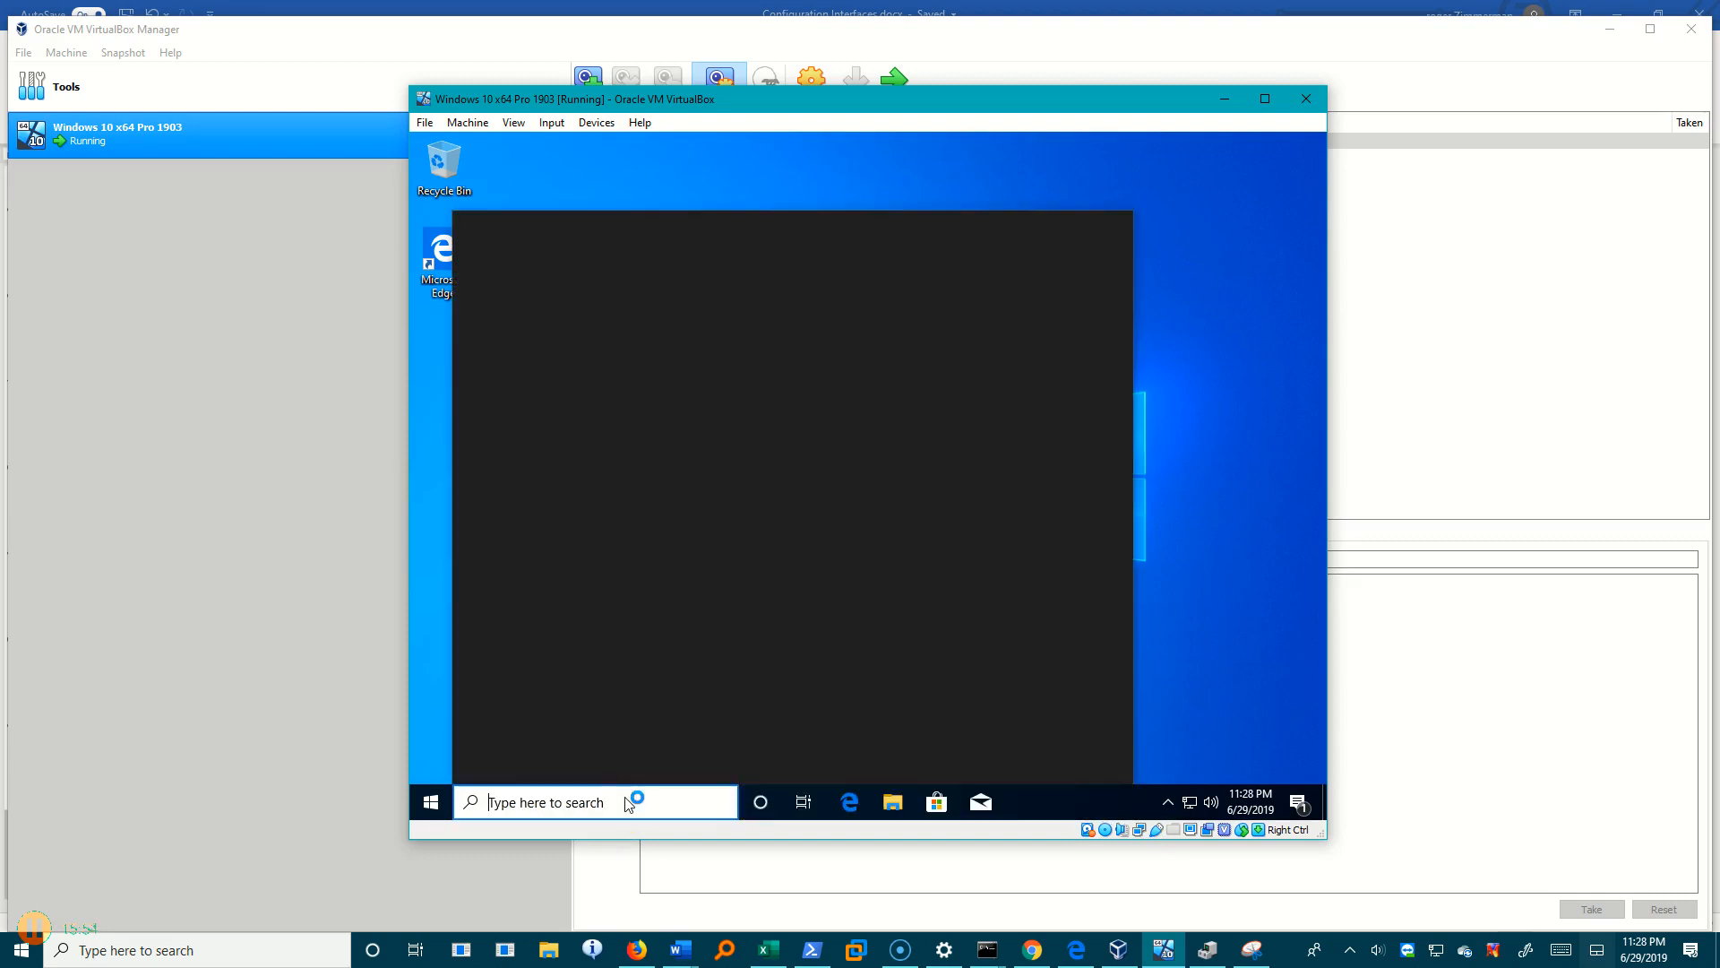
text(winve)
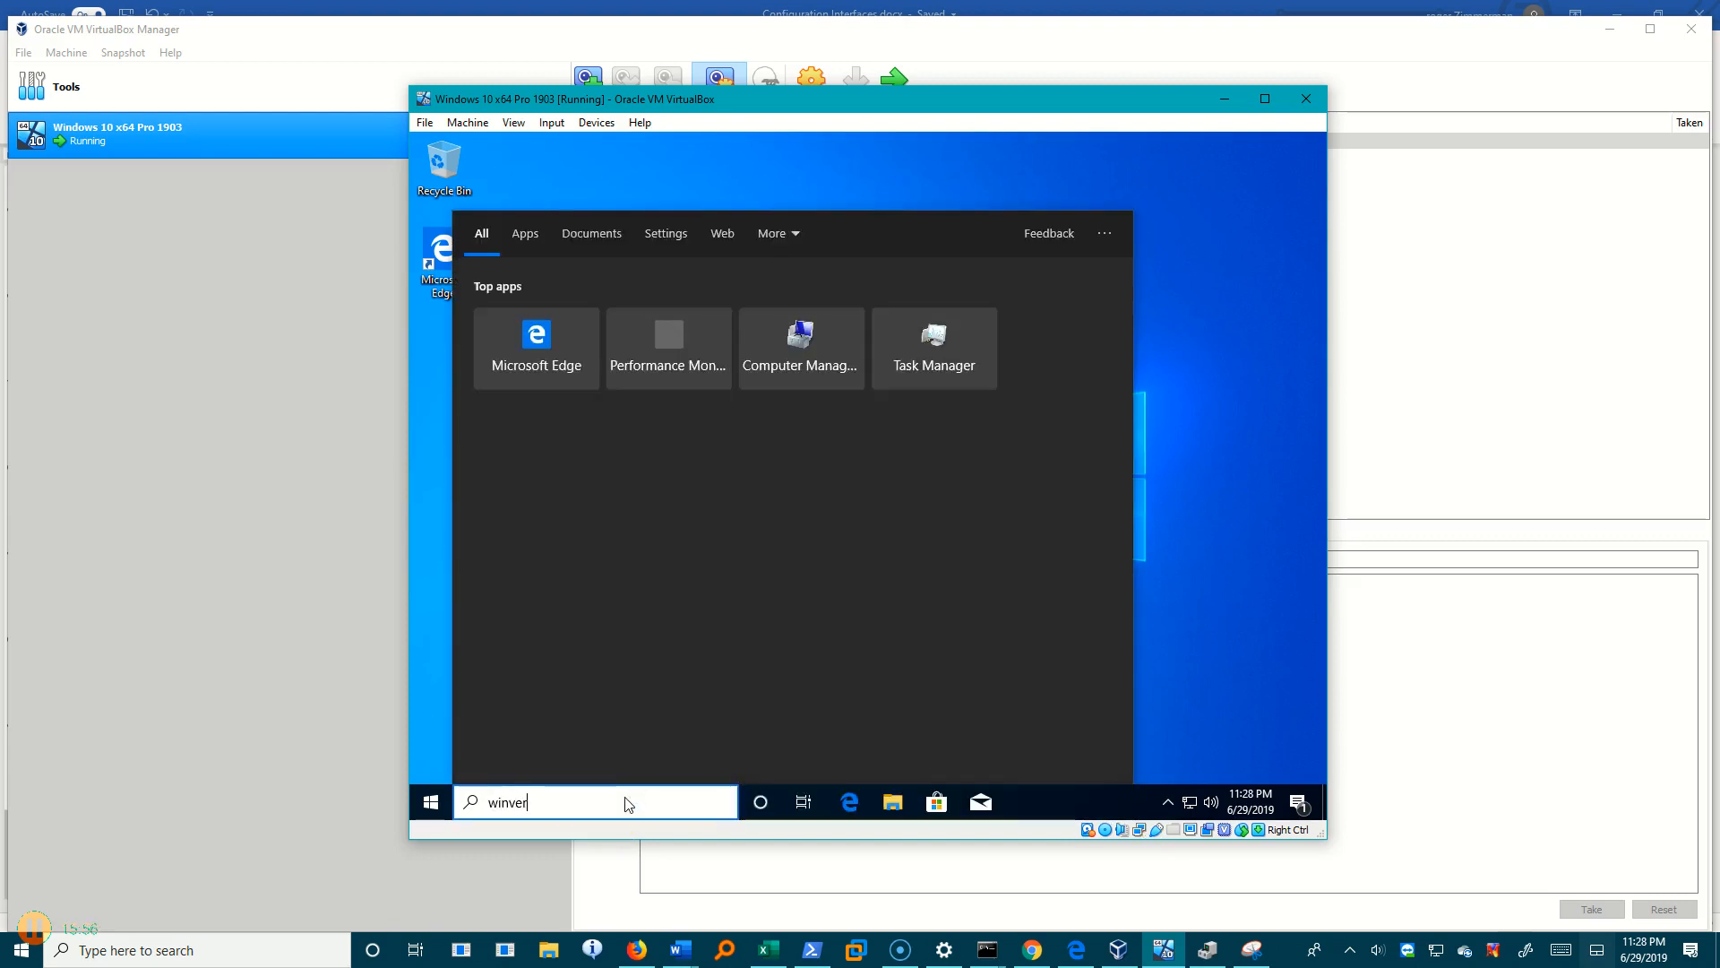
text(r)
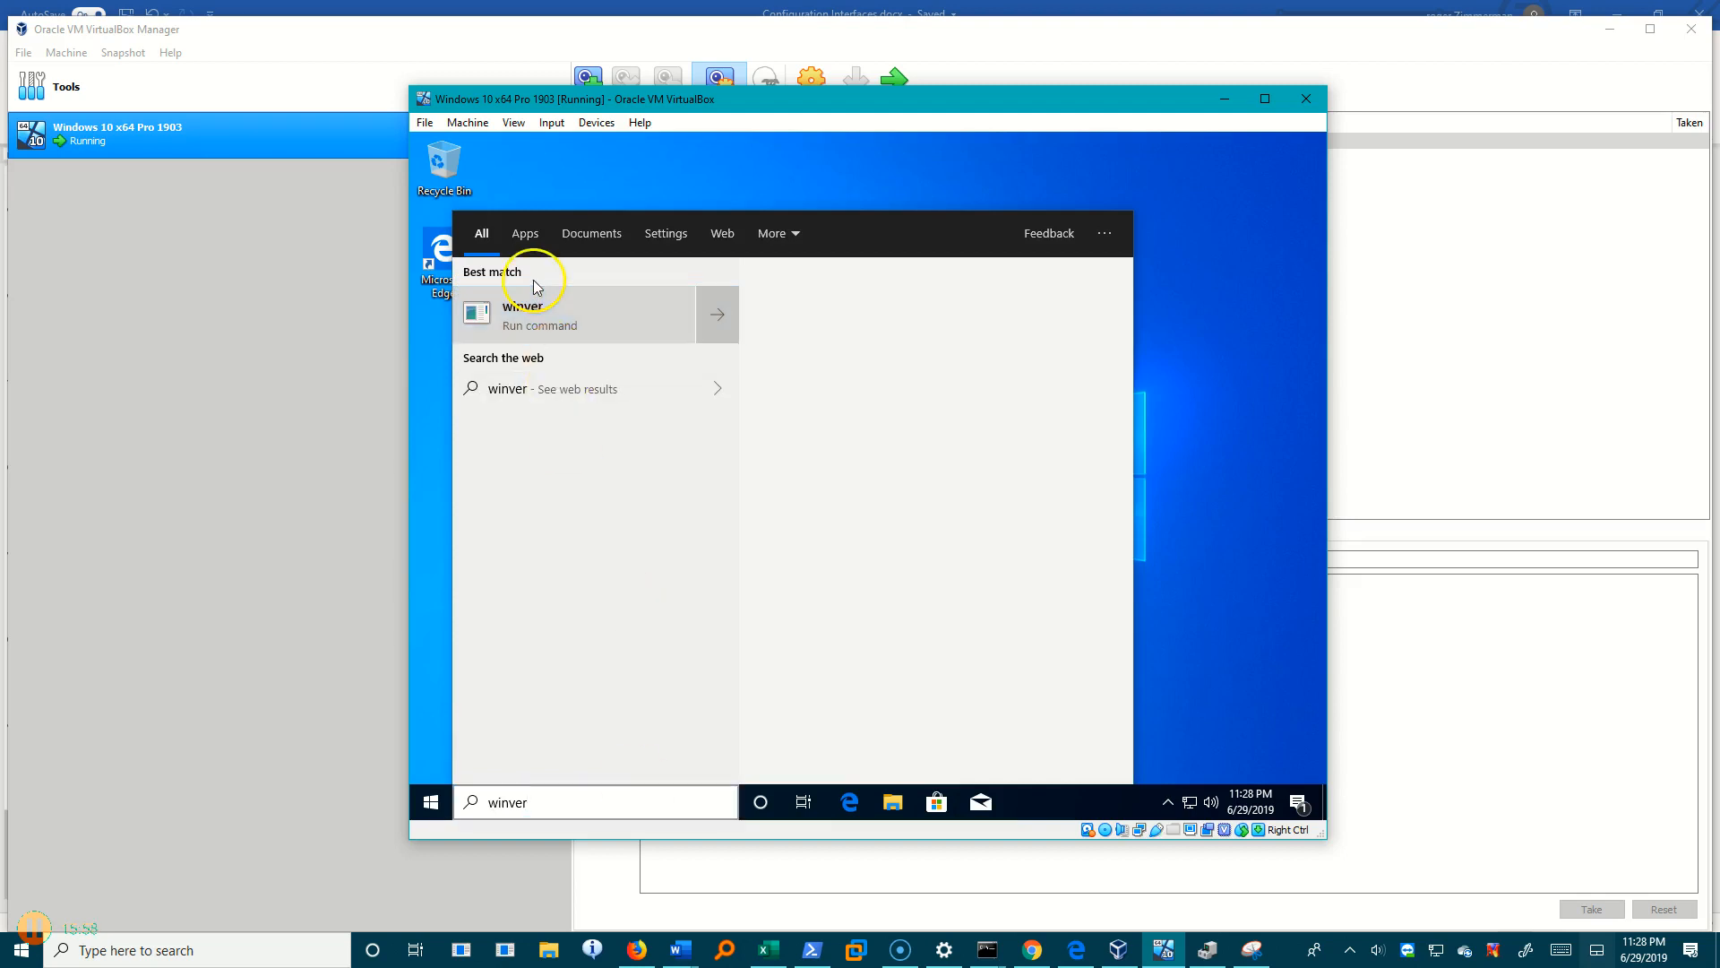
click(536, 289)
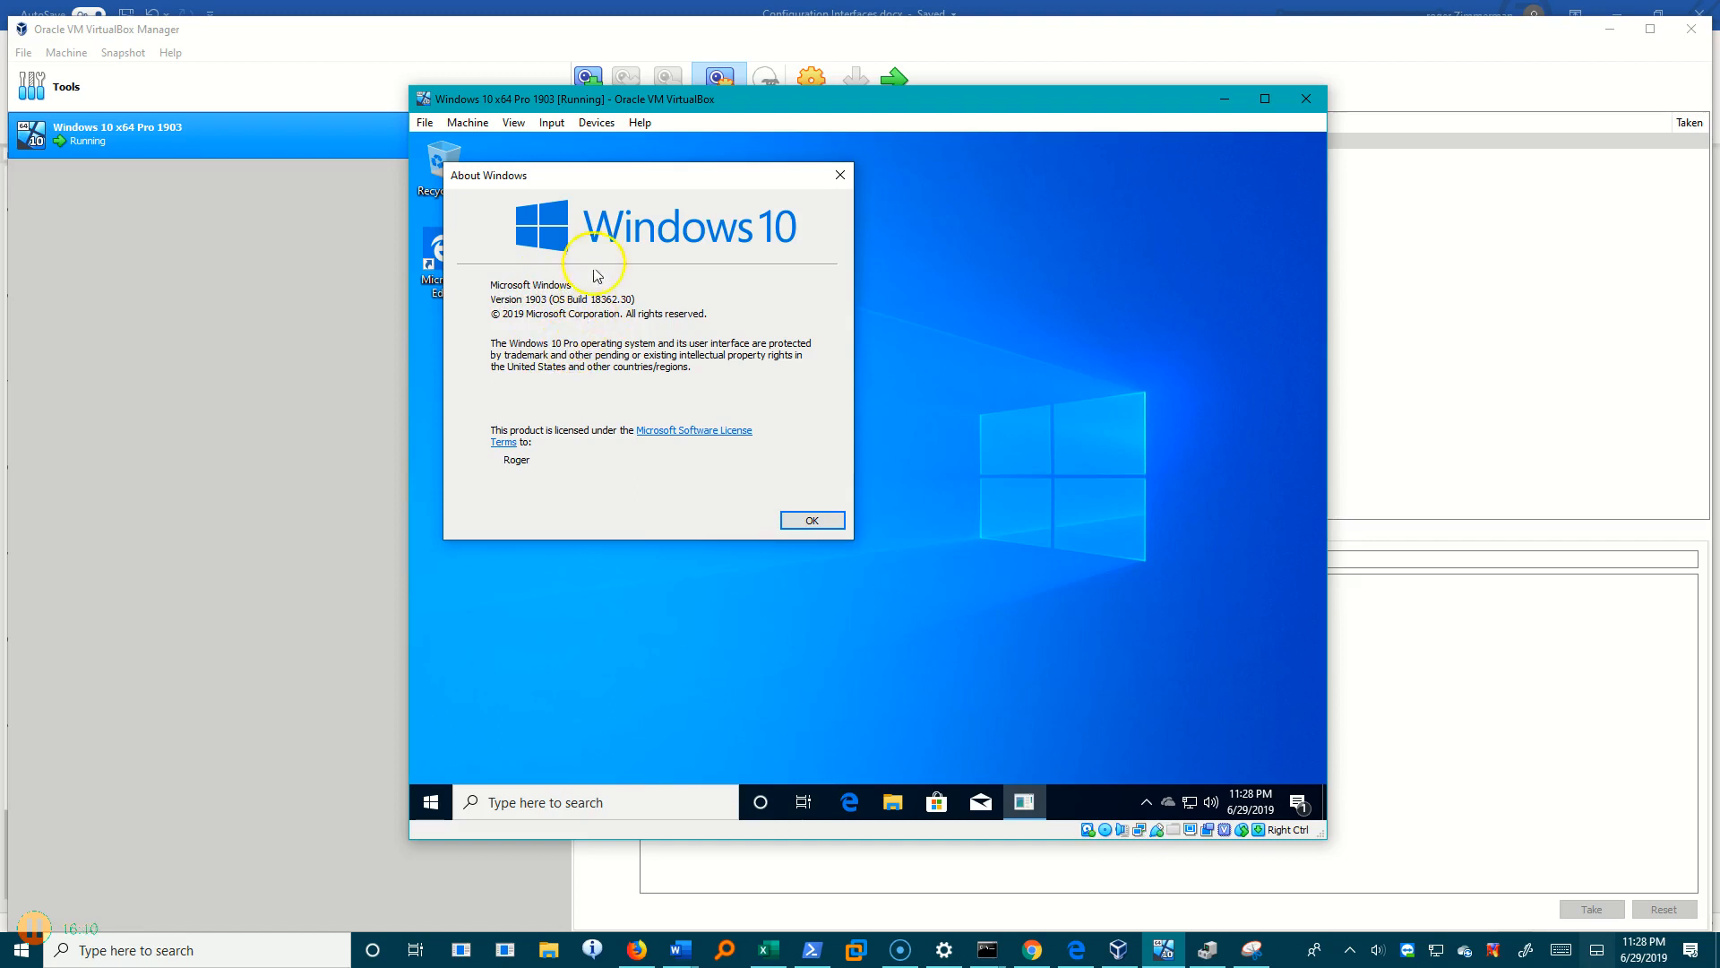
drag(637, 174, 819, 208)
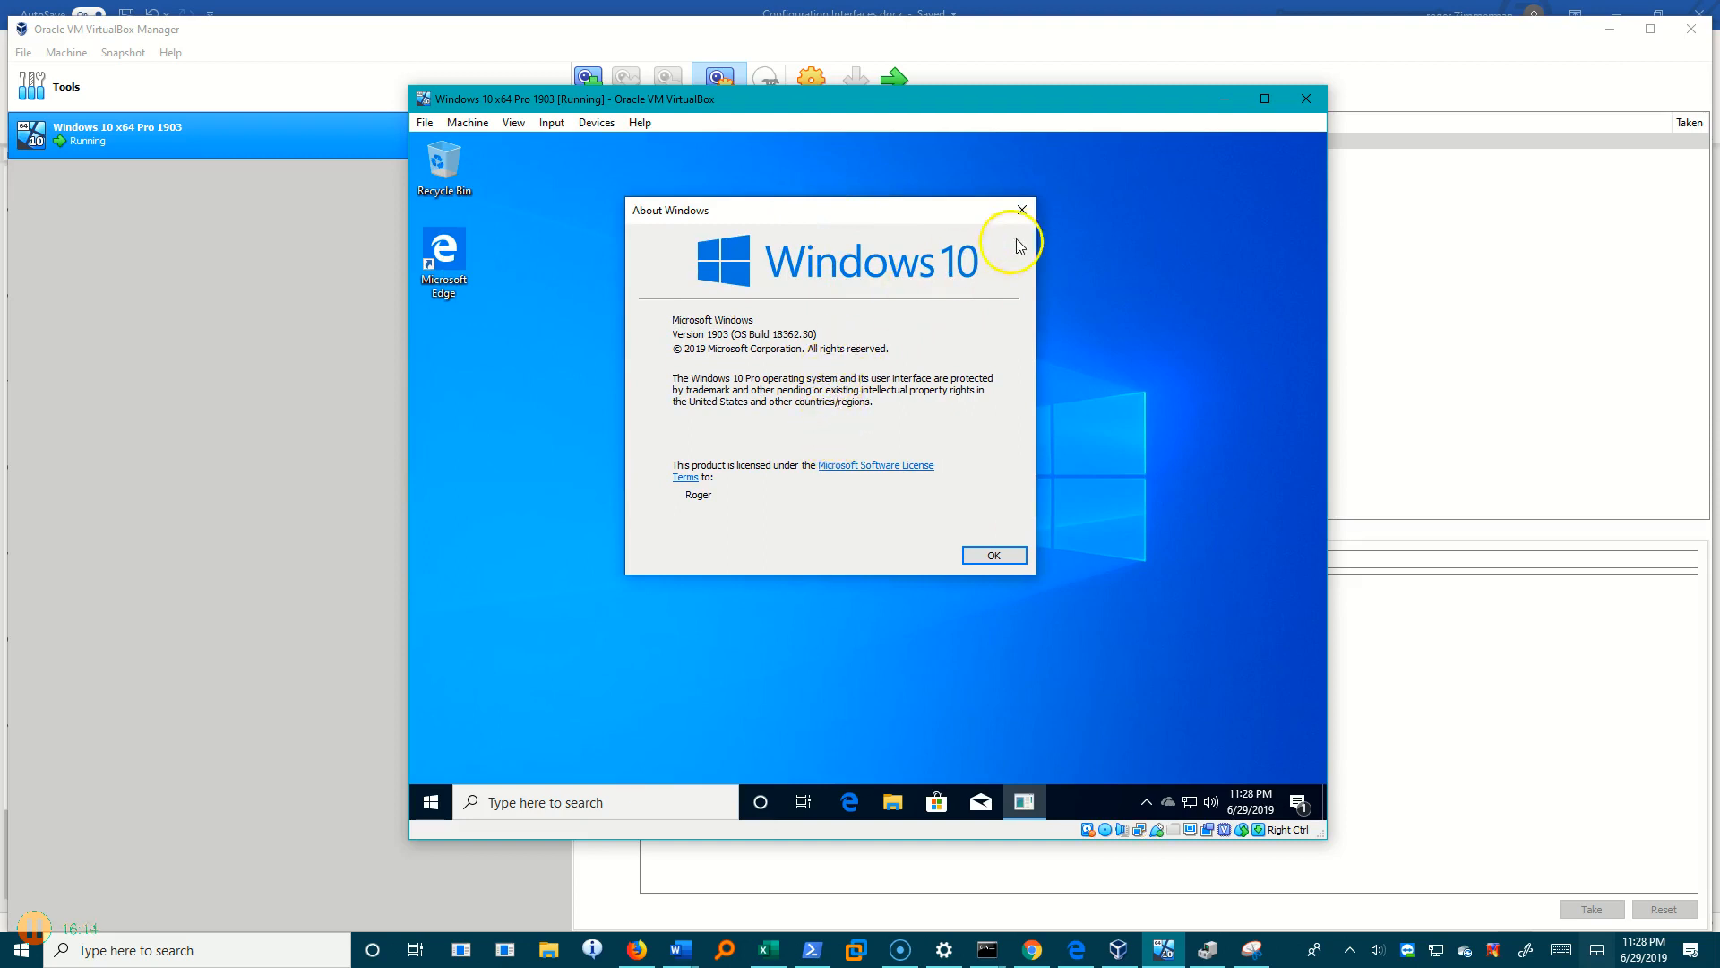
click(1022, 209)
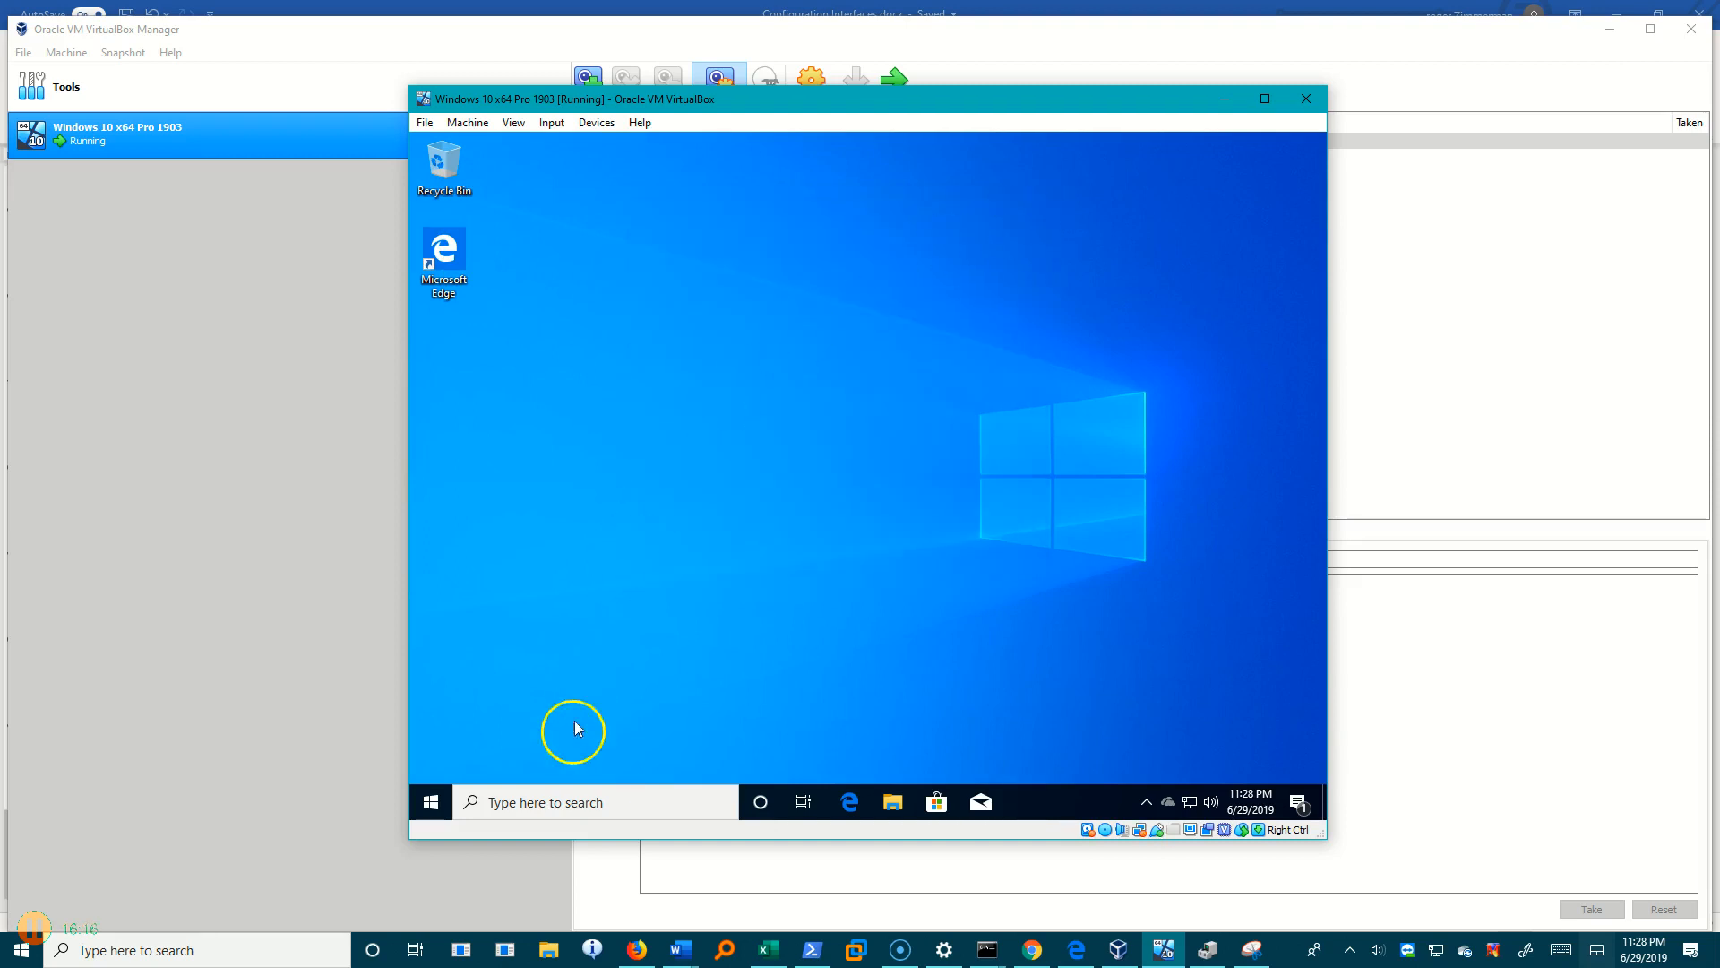
Run slmgr /dli in a Command Prompt to check the Windows license status, and close both windows.
click(562, 800)
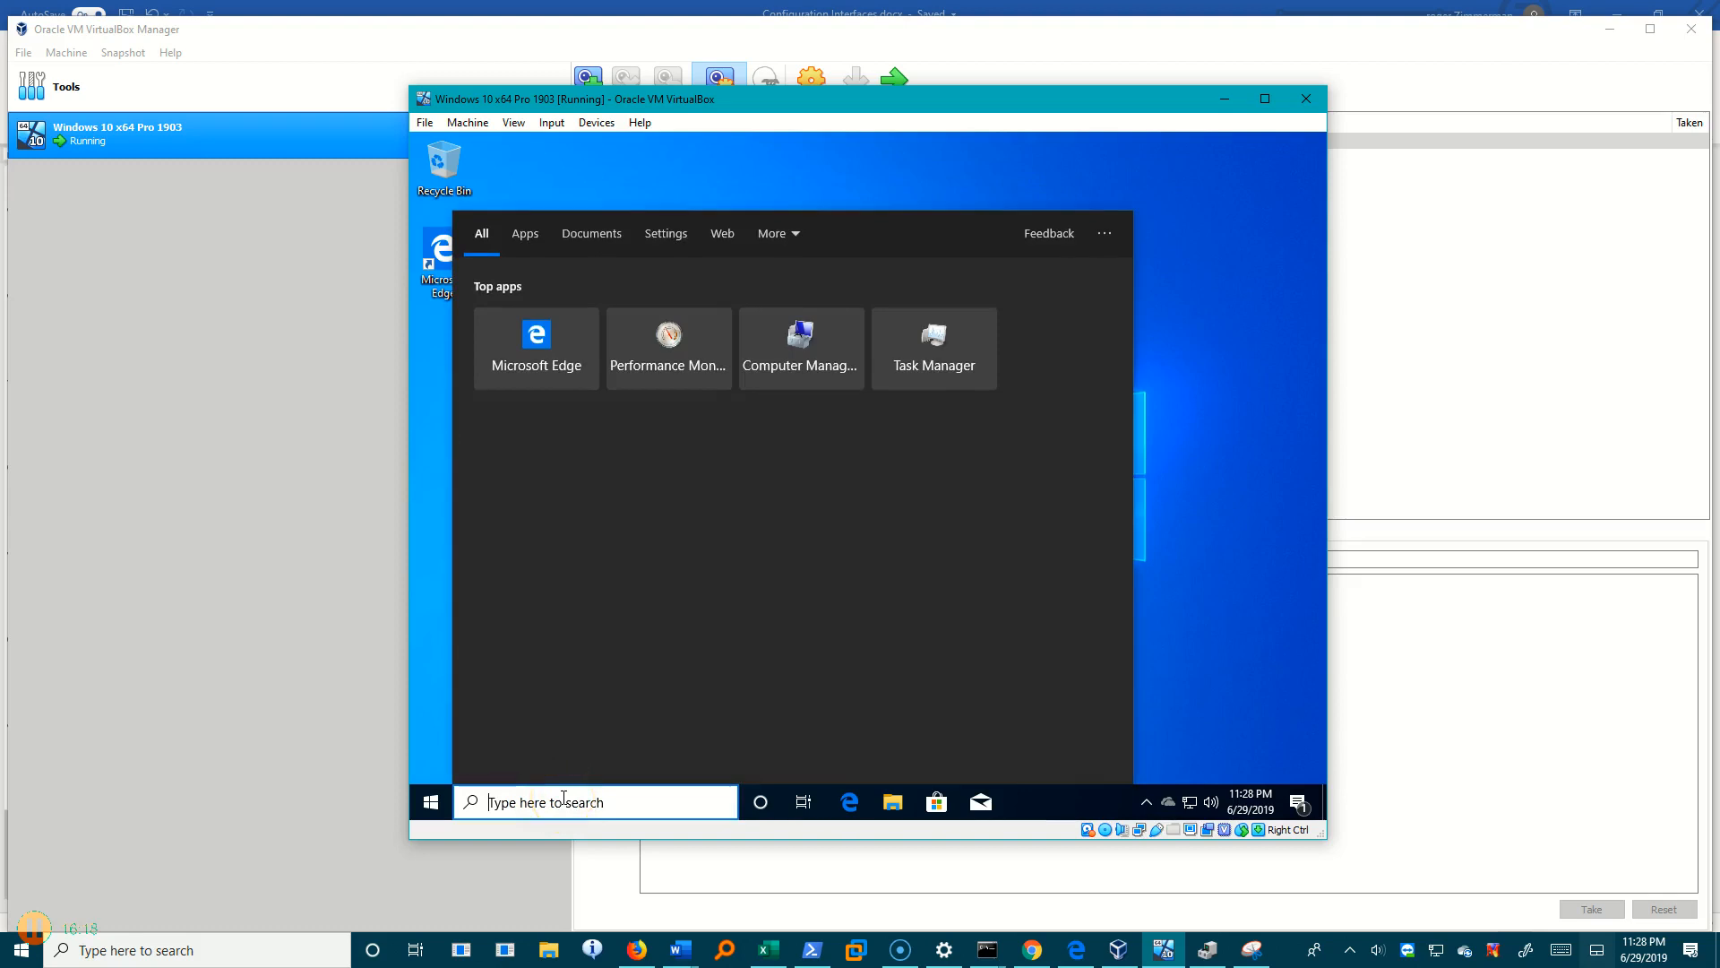
text(cmd)
click(560, 314)
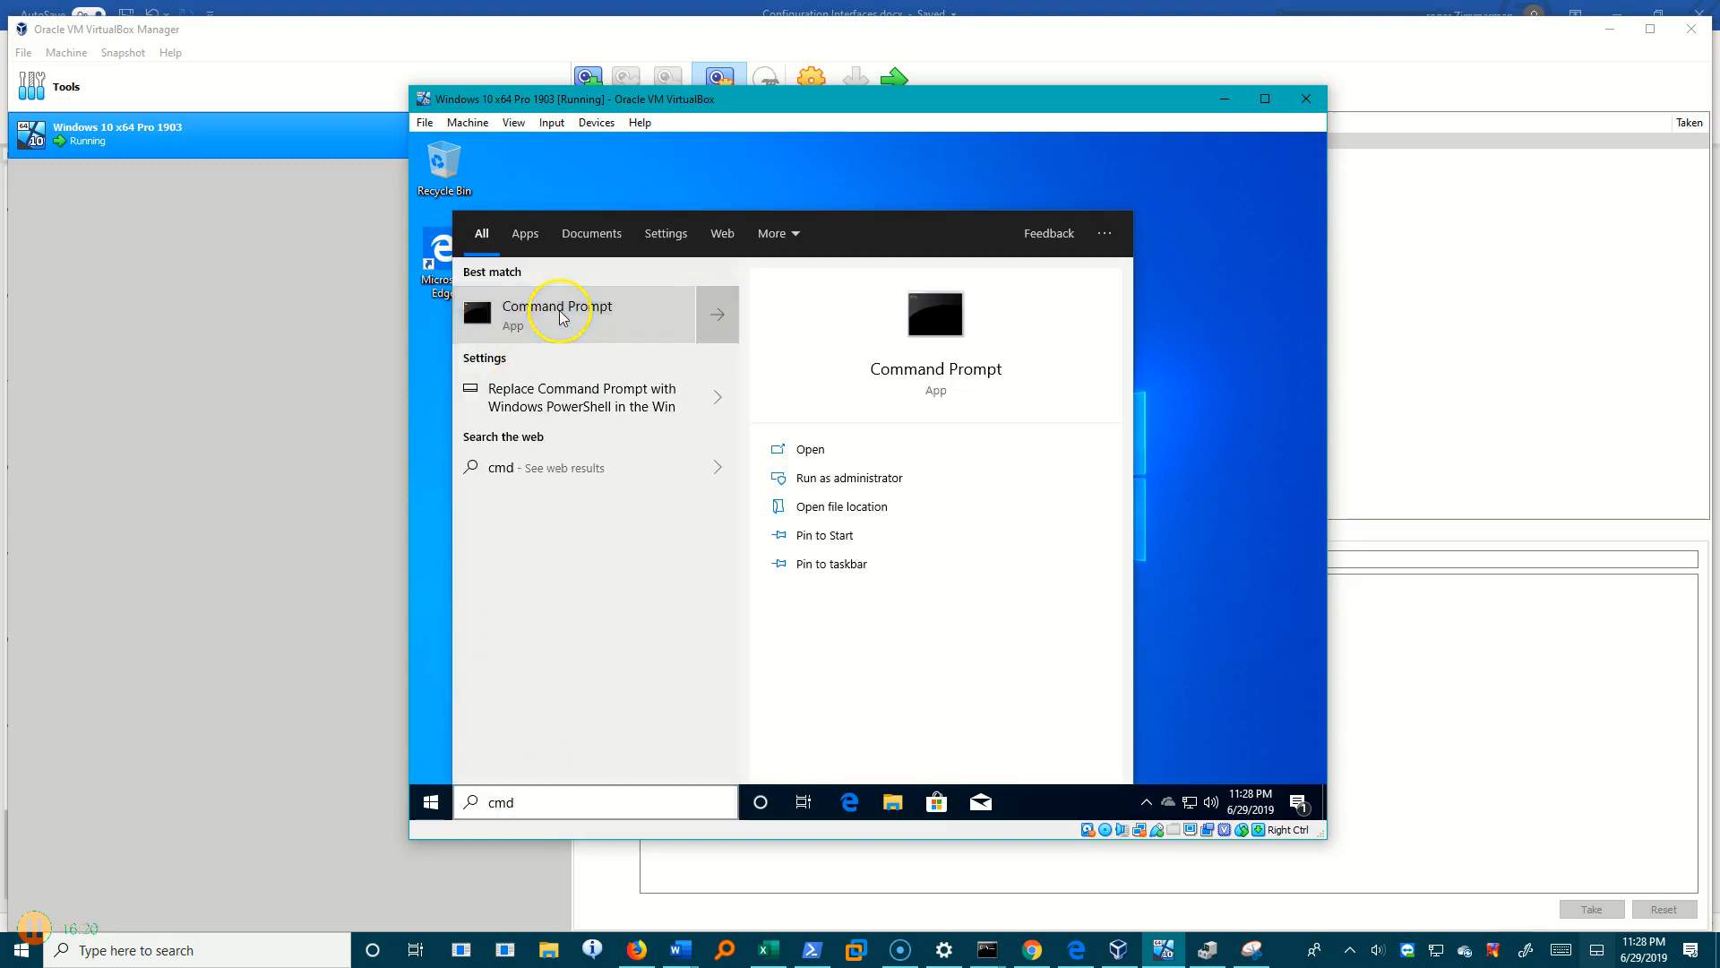
text(slmgr)
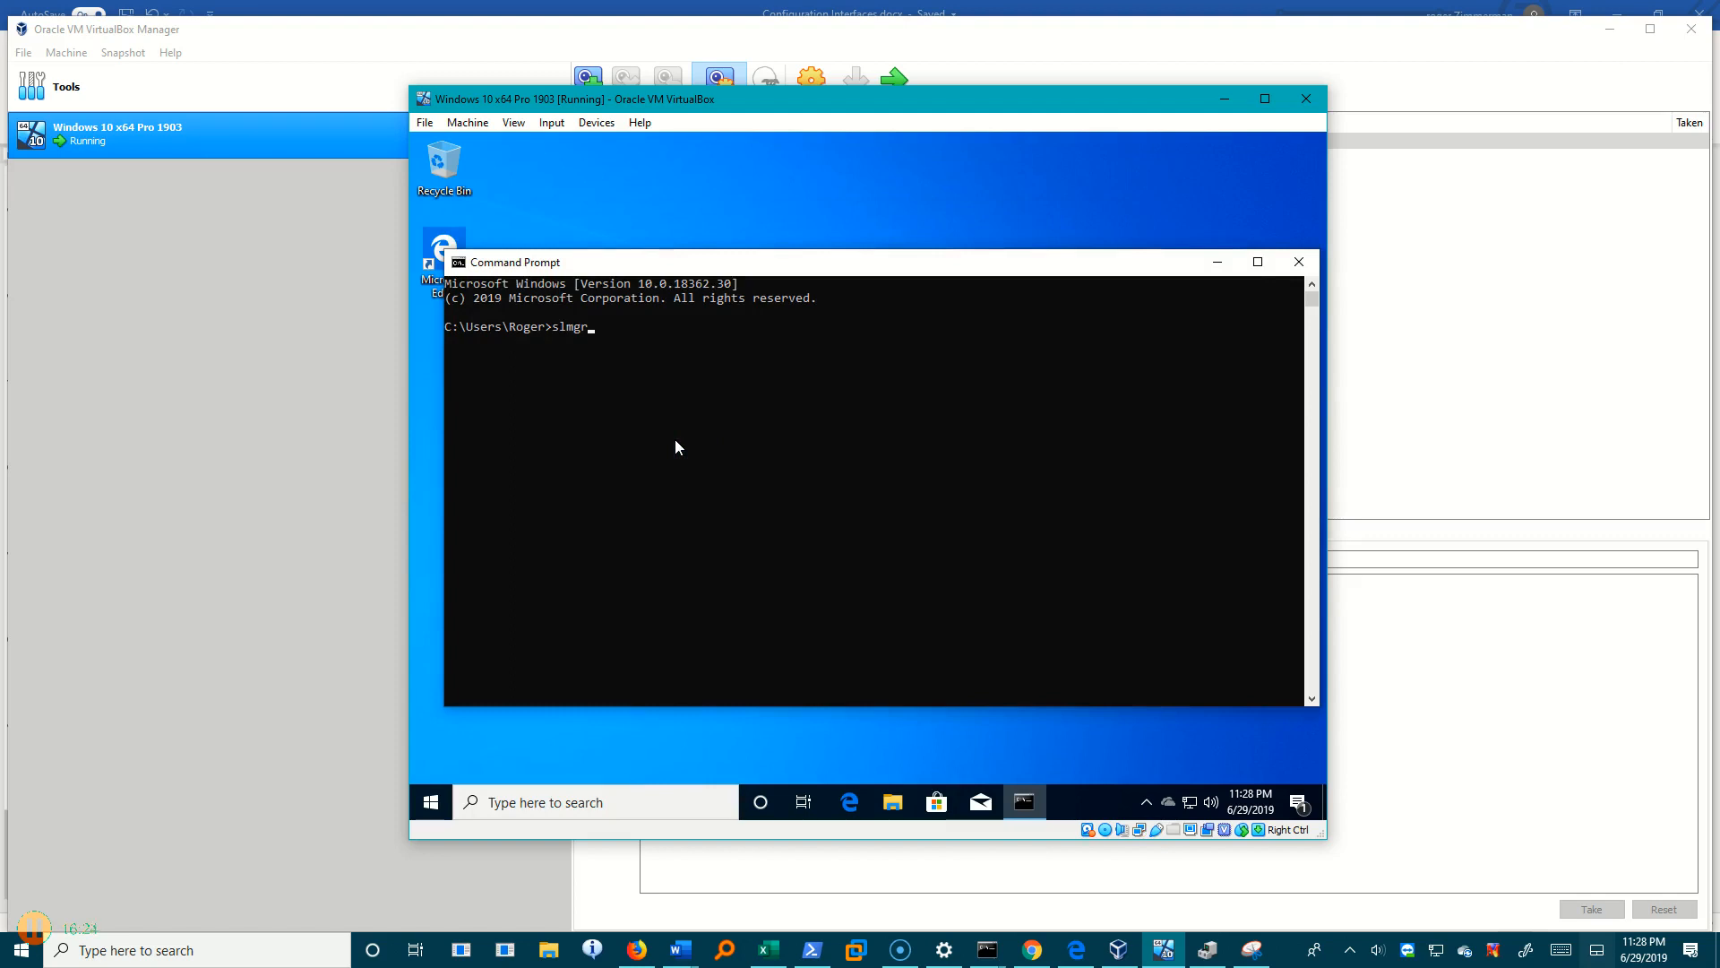
text( /dli)
key(Return)
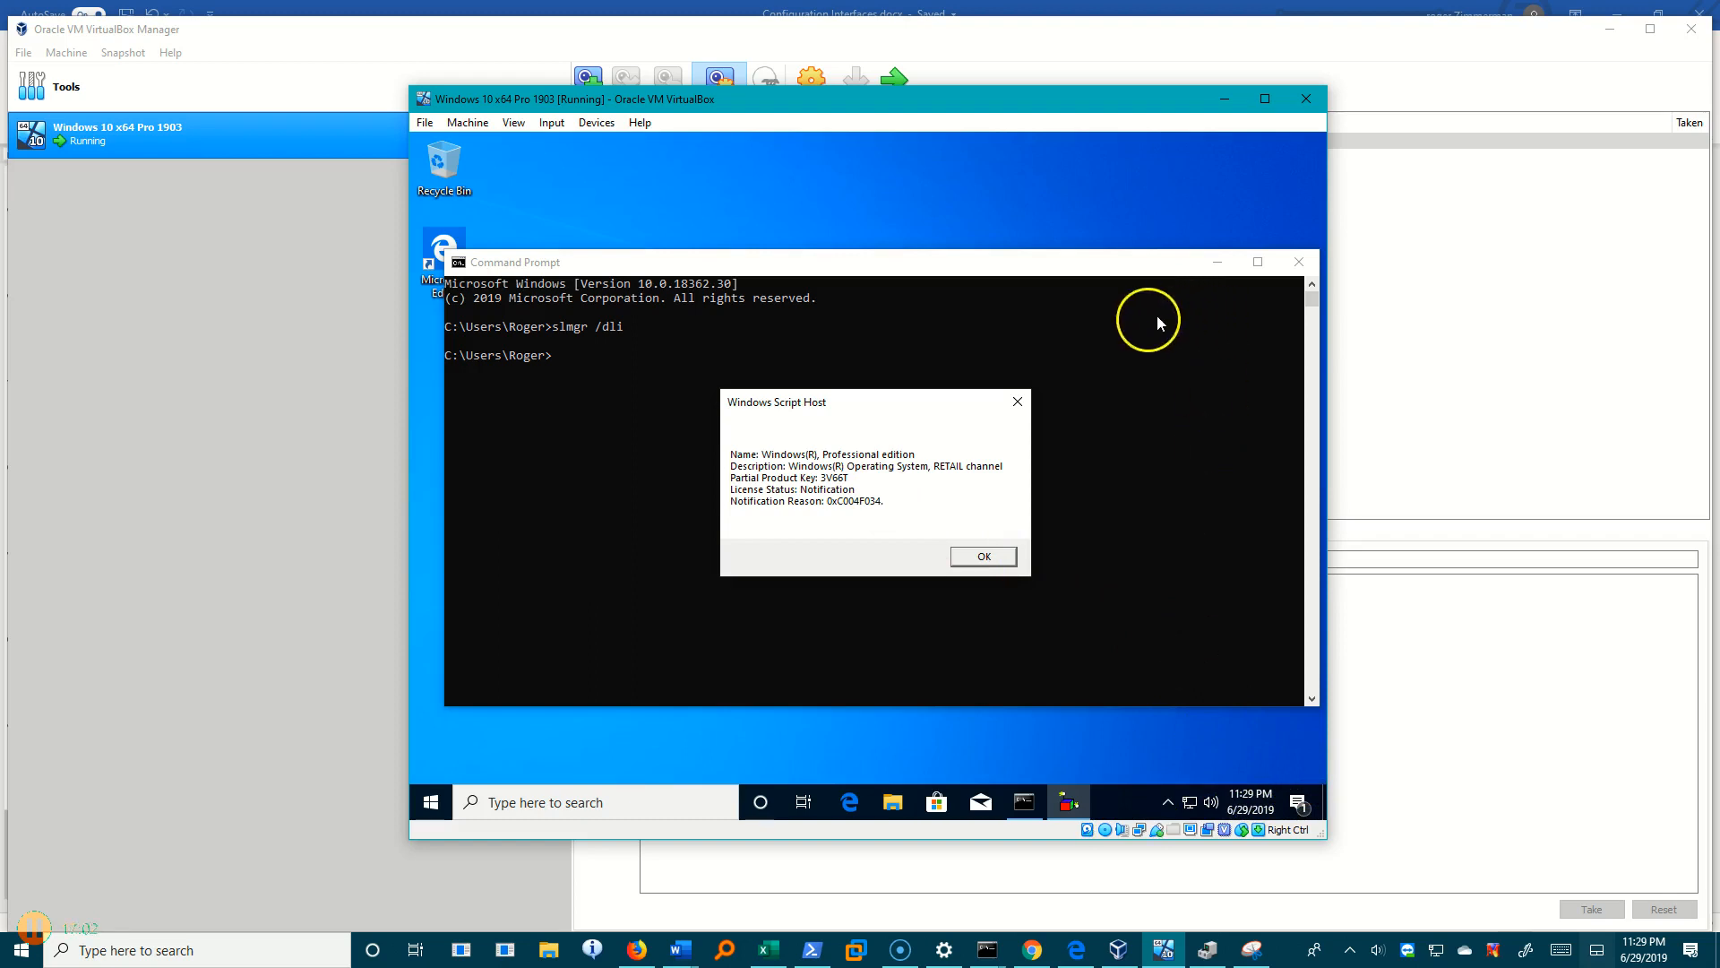
click(1018, 401)
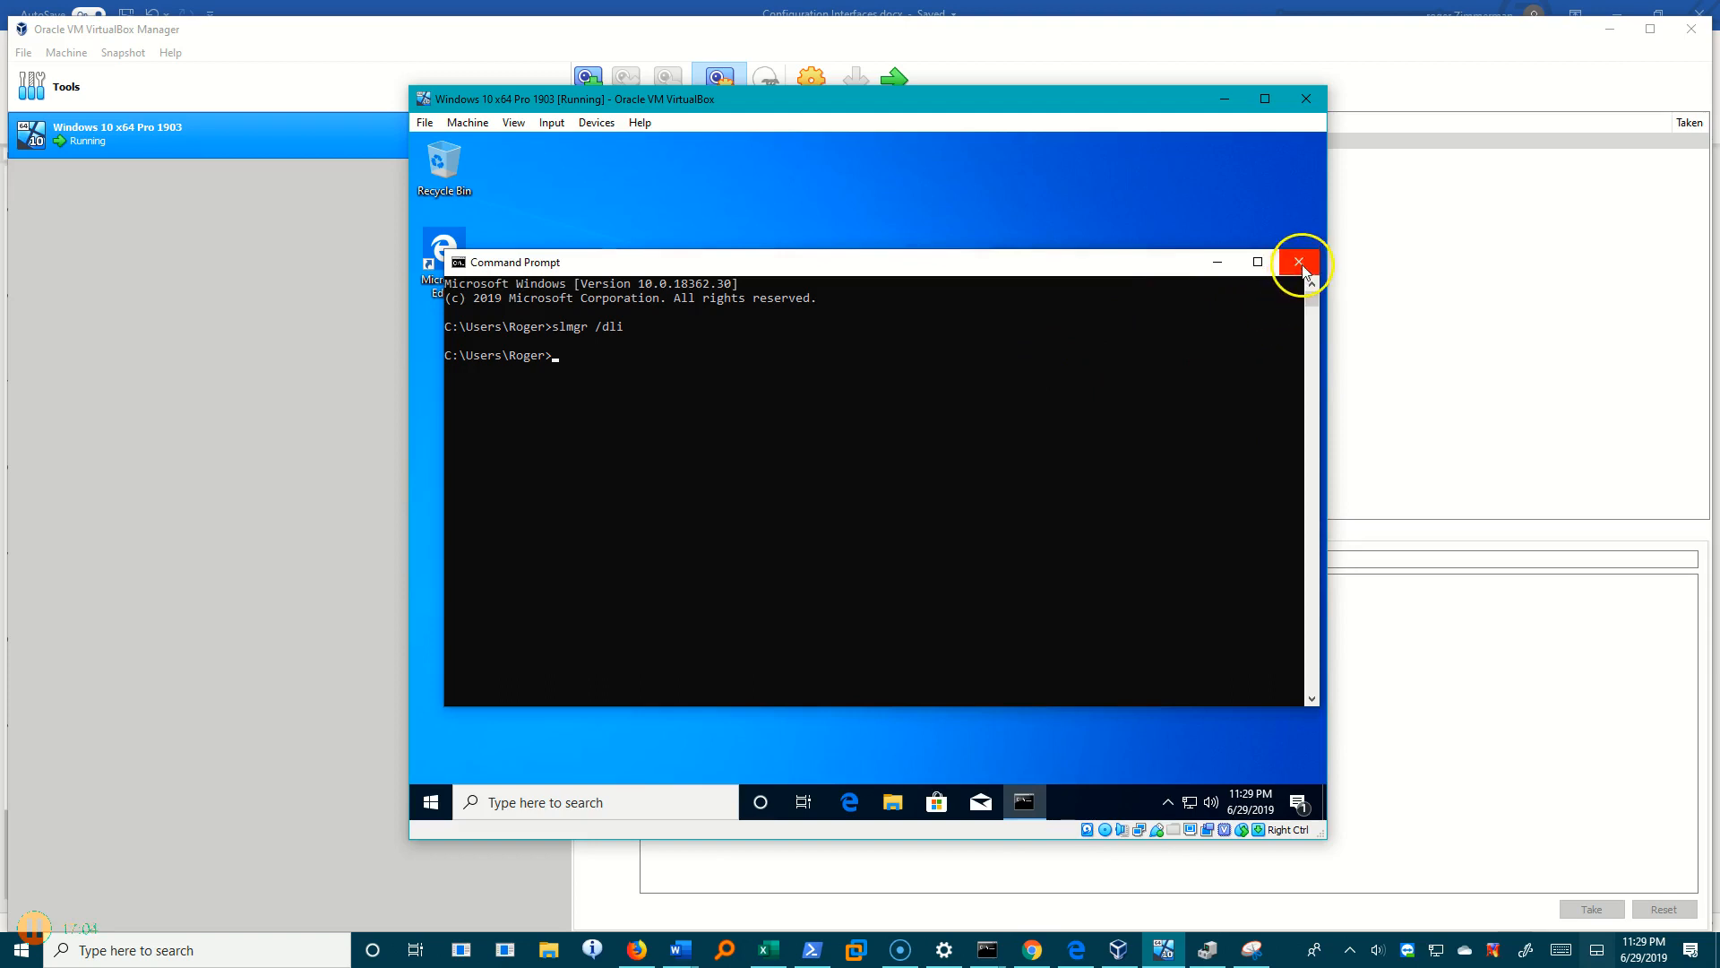
click(1301, 265)
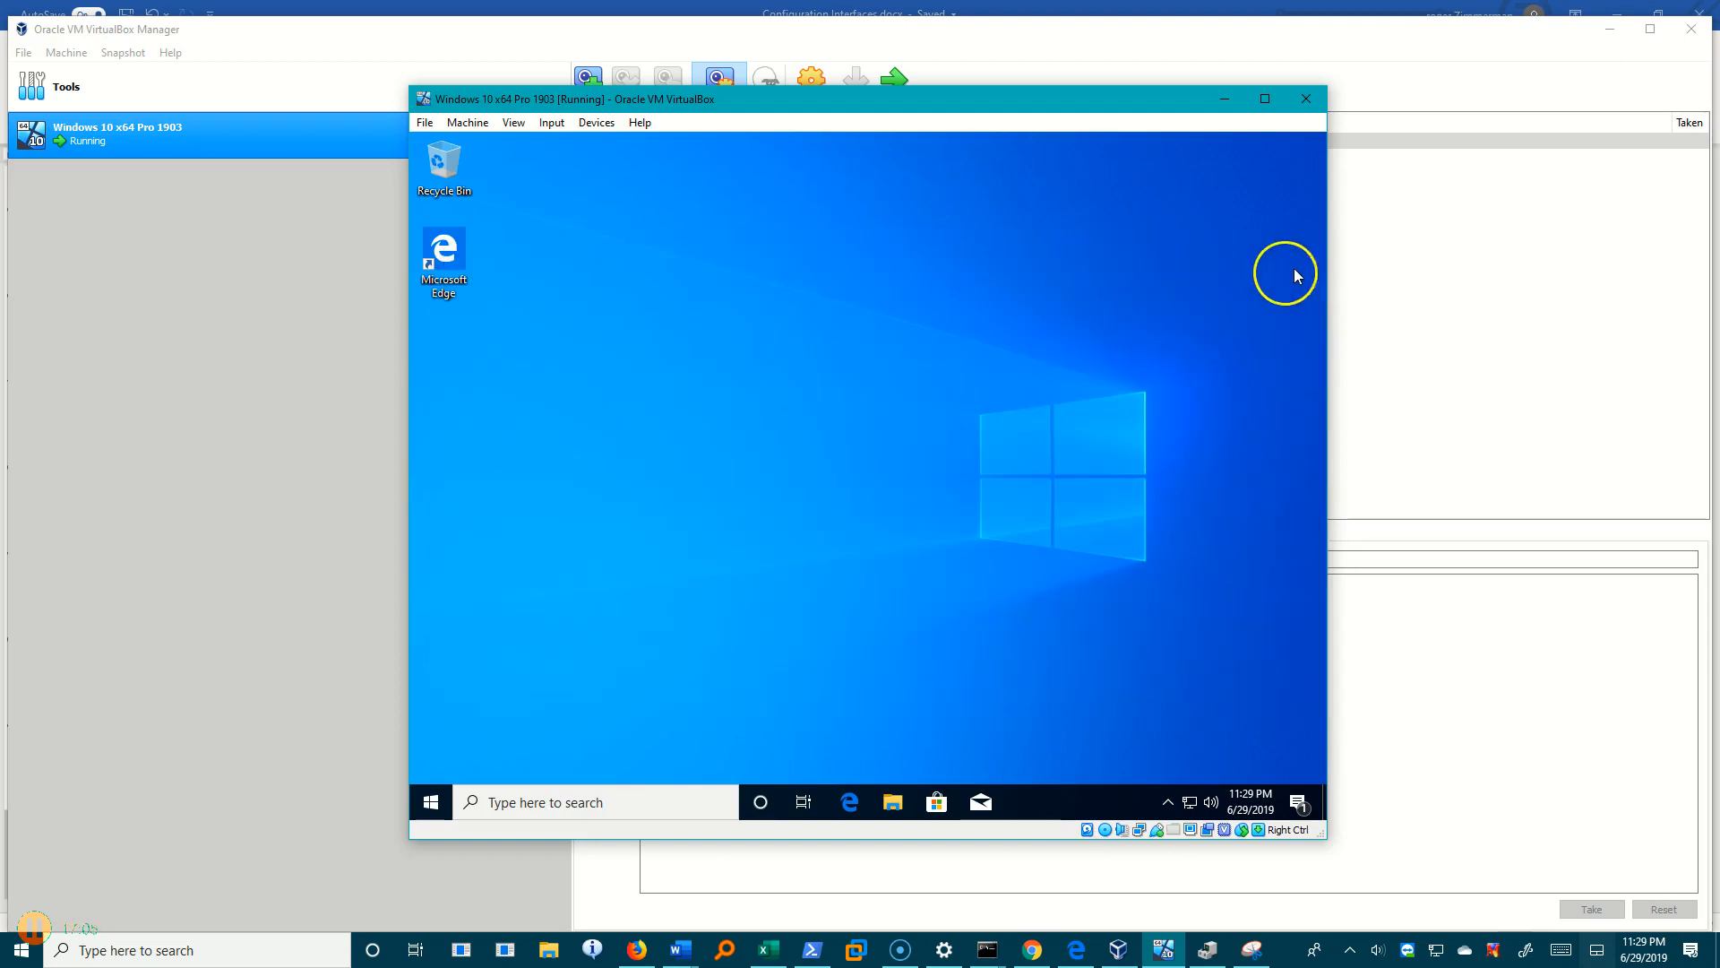
View the Personalization background page in the virtual machine's Windows Settings, and close Settings.
click(437, 808)
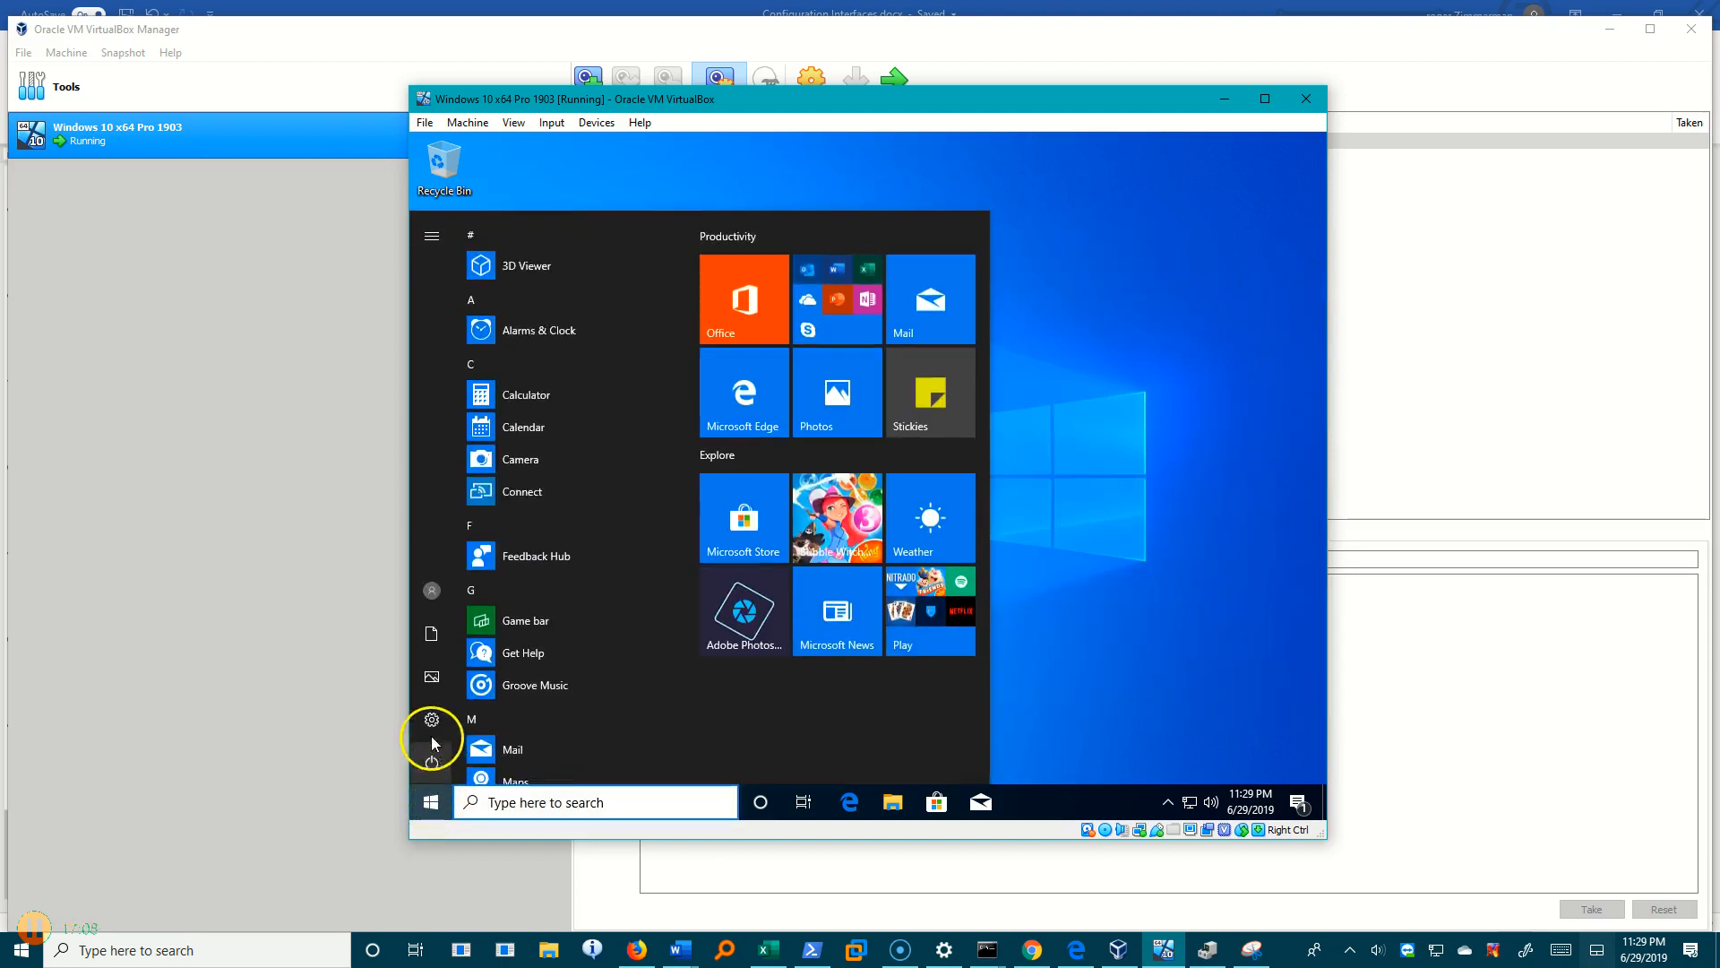
click(432, 721)
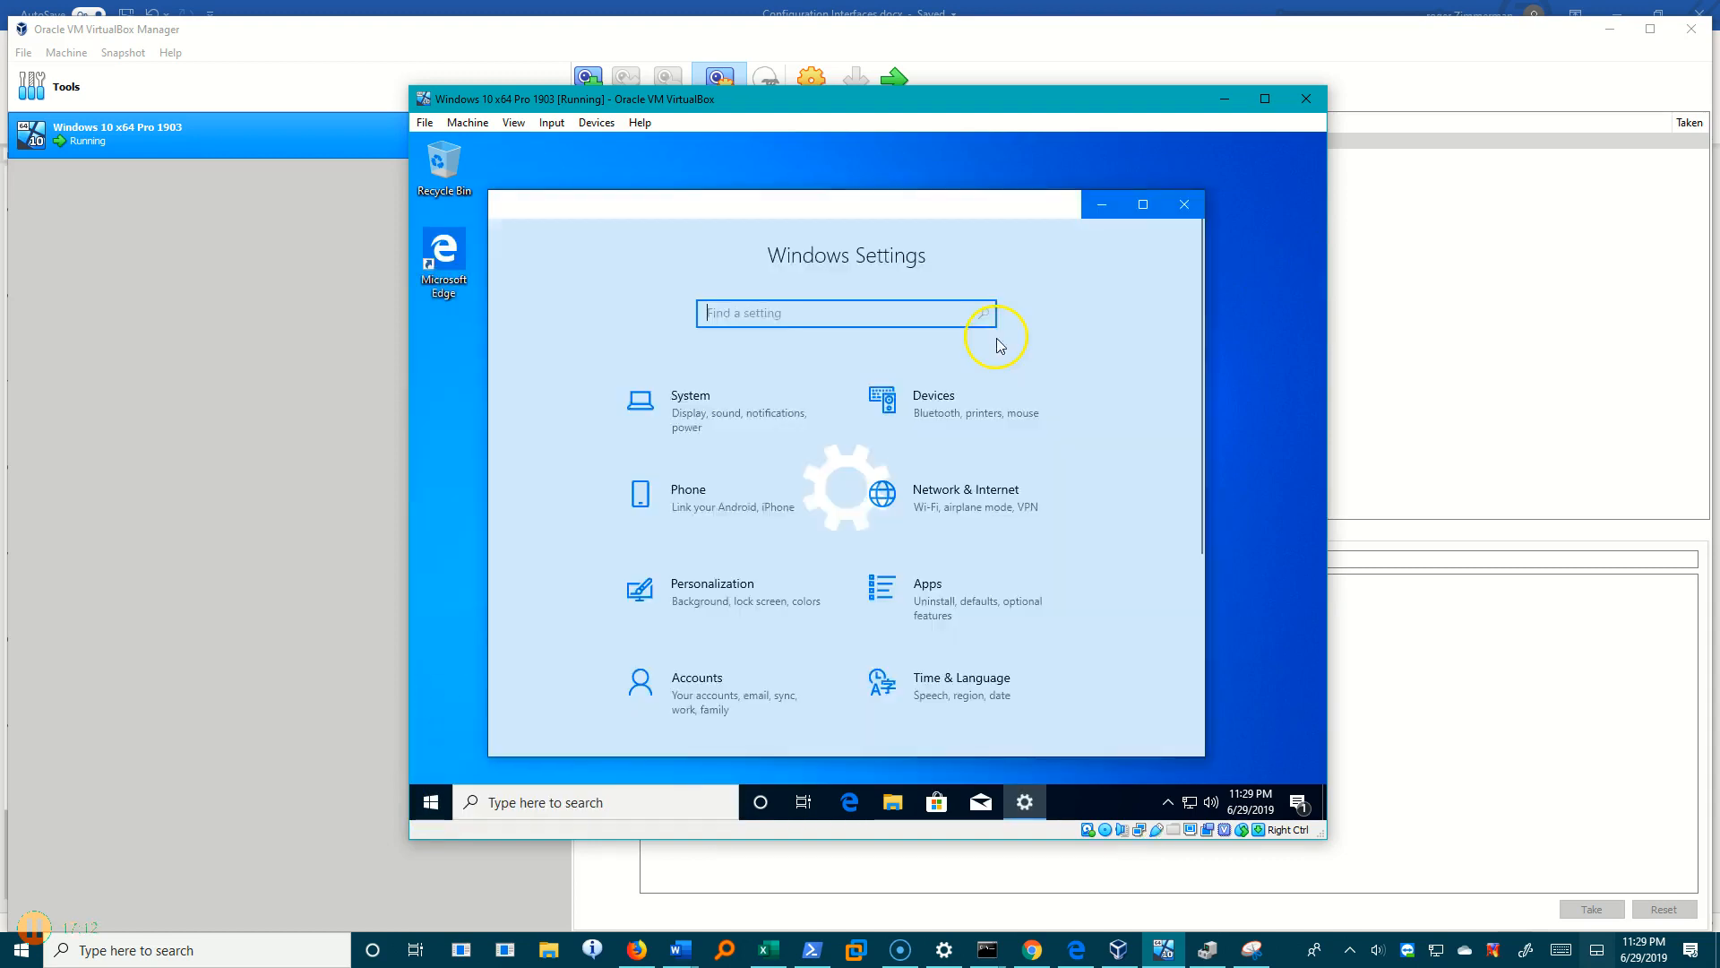
click(751, 604)
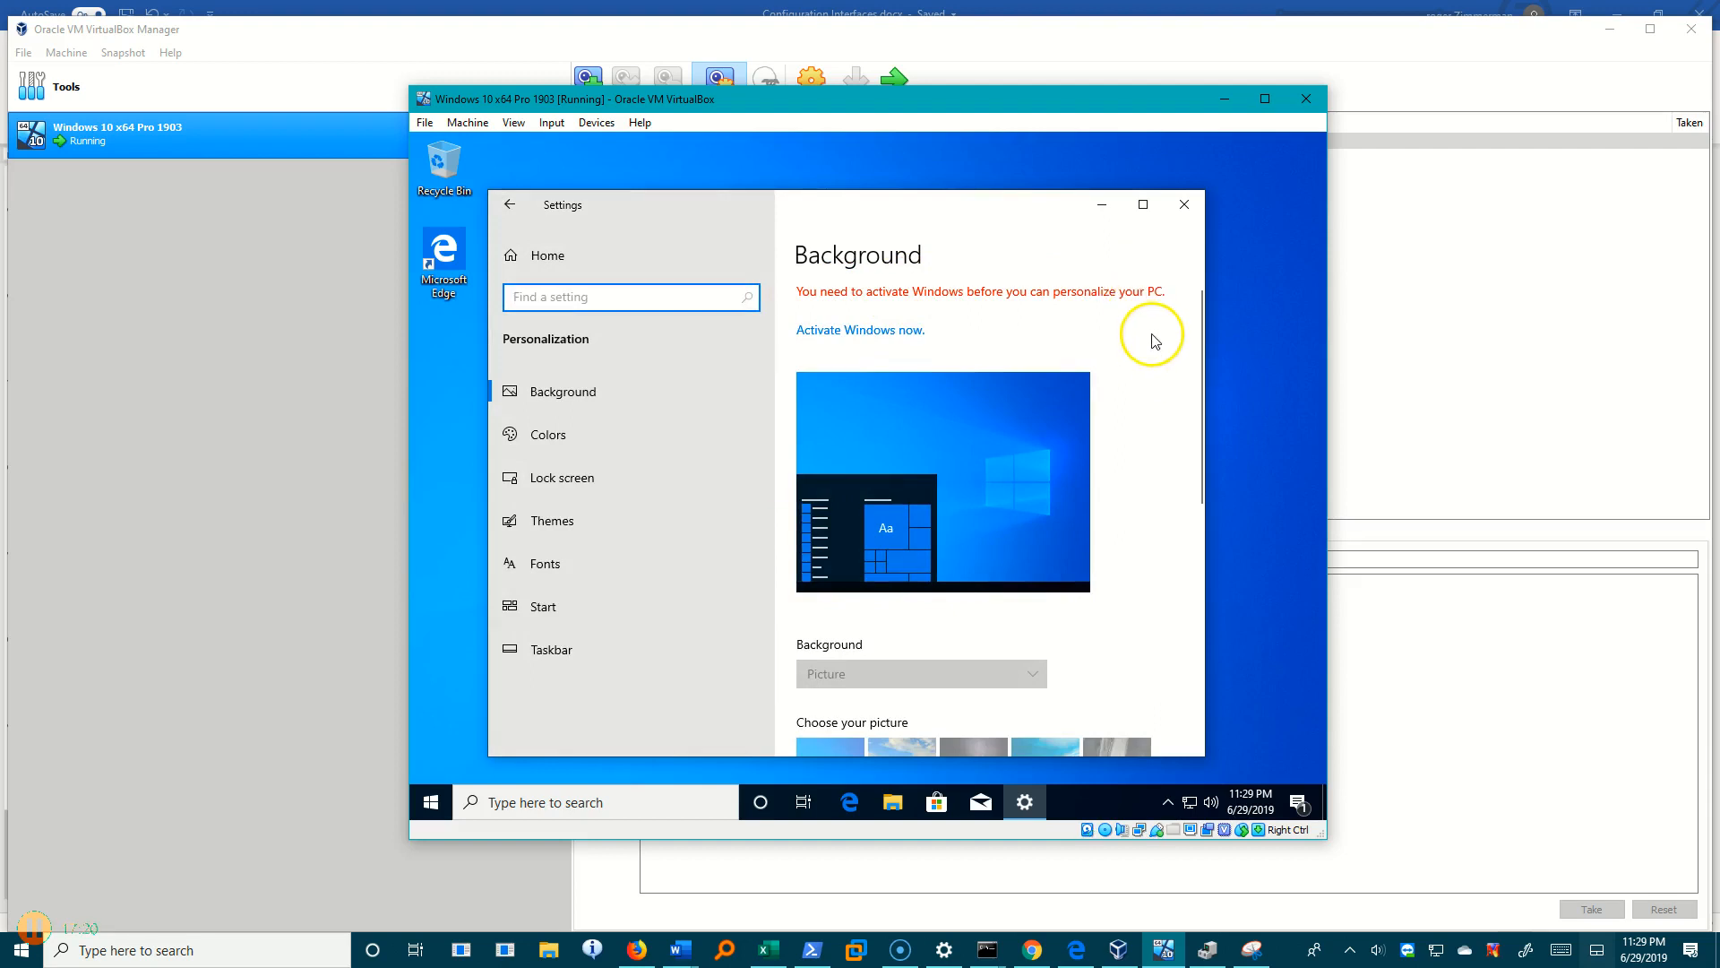
click(1183, 205)
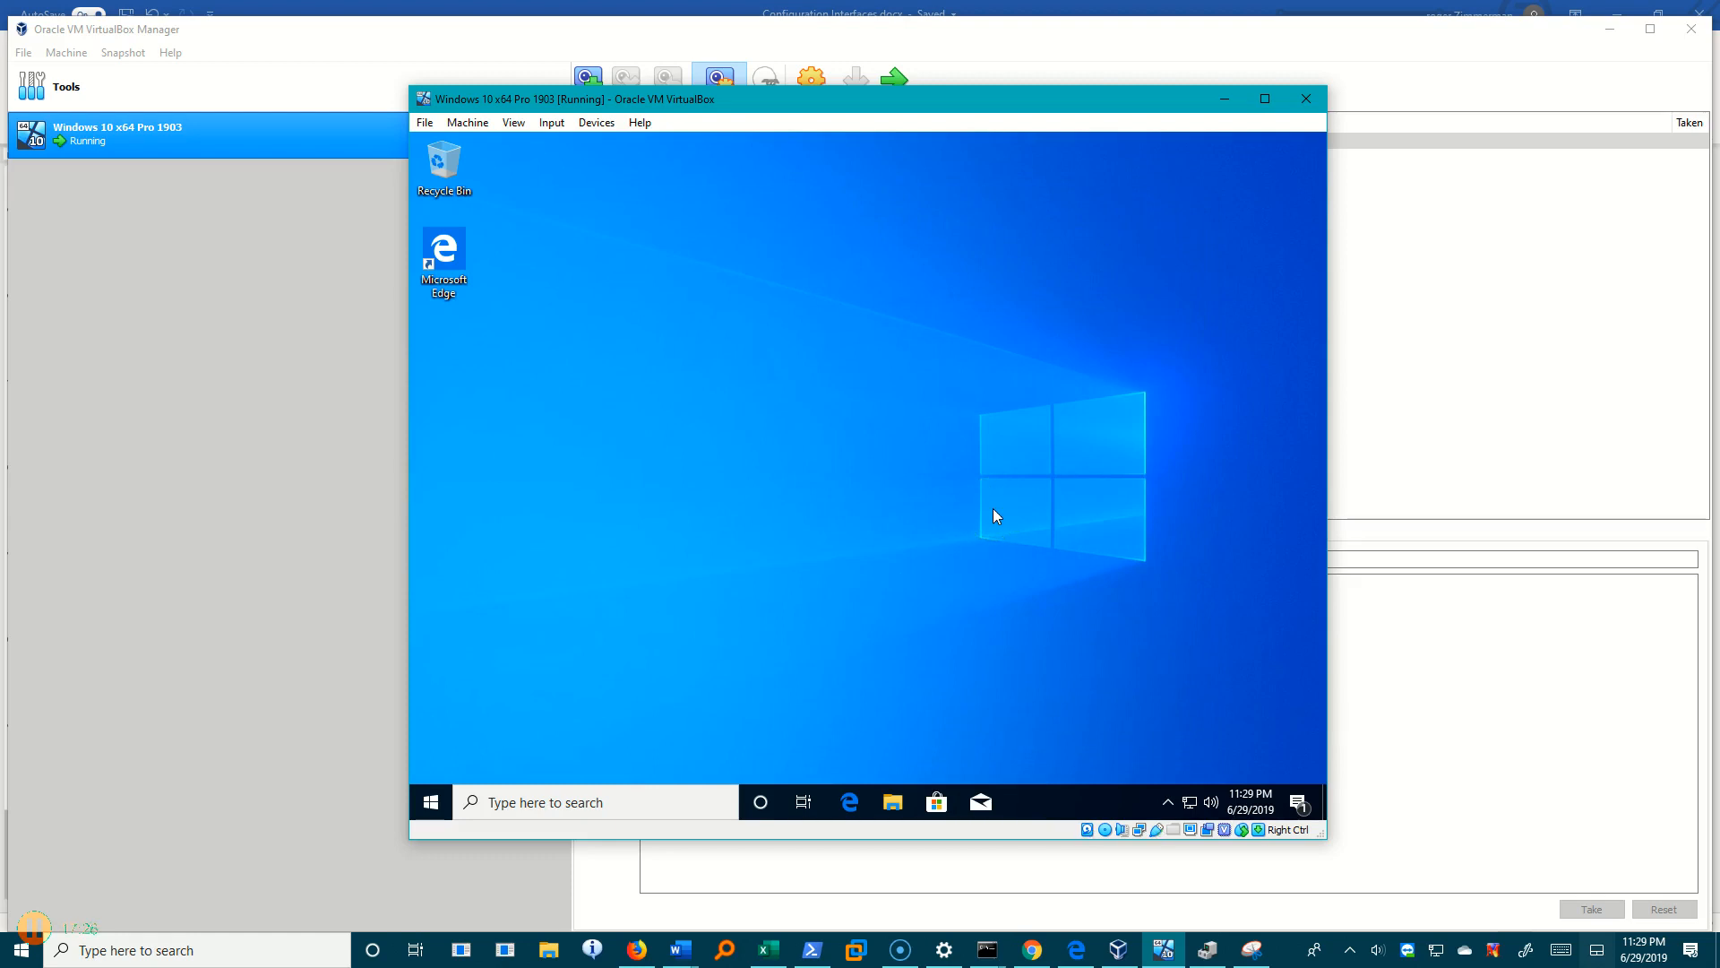
Look up slmgr /rearm in the virtual machine's Windows search and dismiss the search.
click(619, 806)
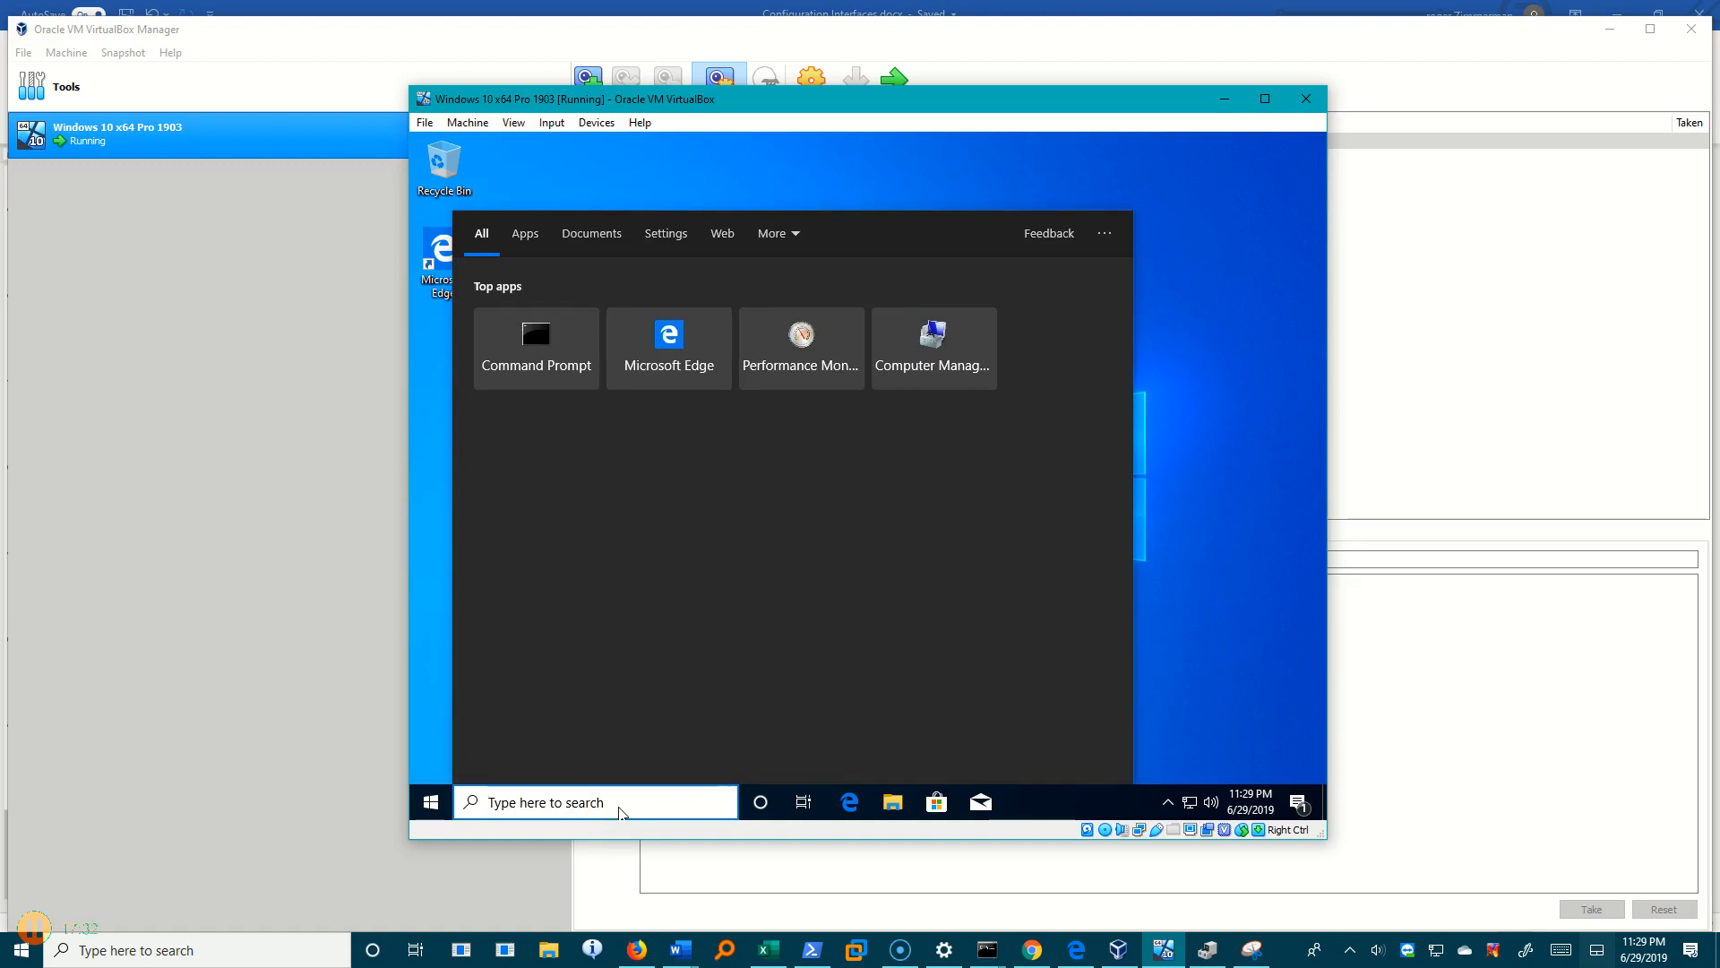
text(slmgr /)
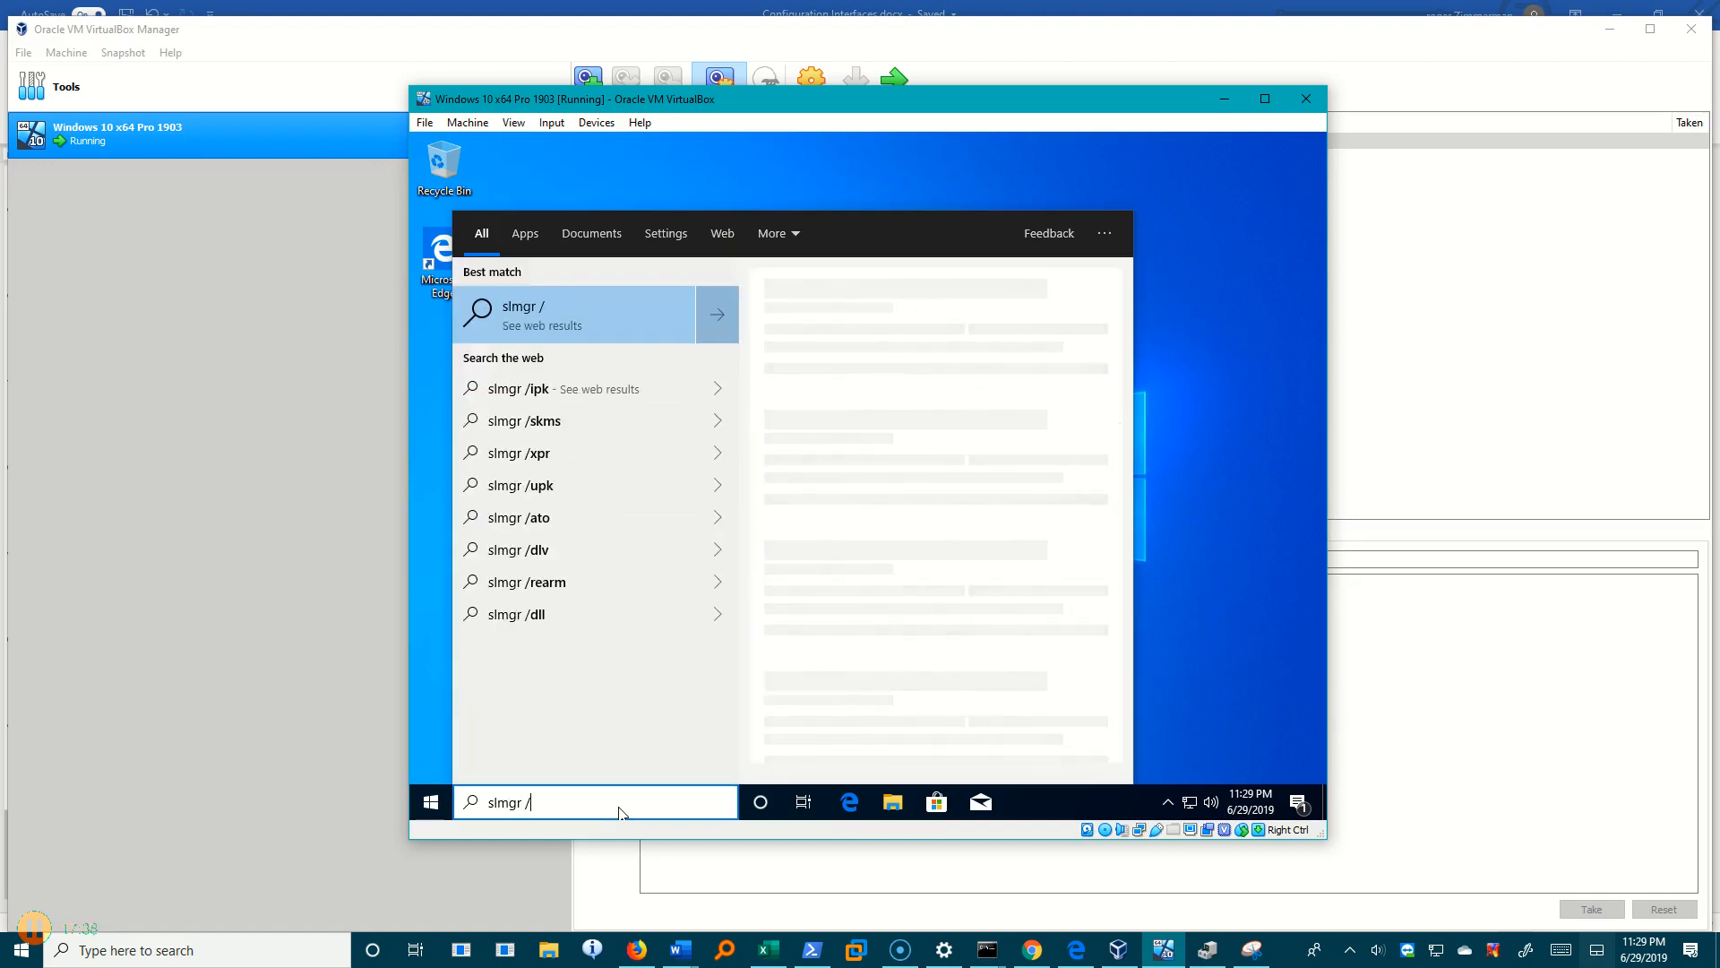
text(rearm)
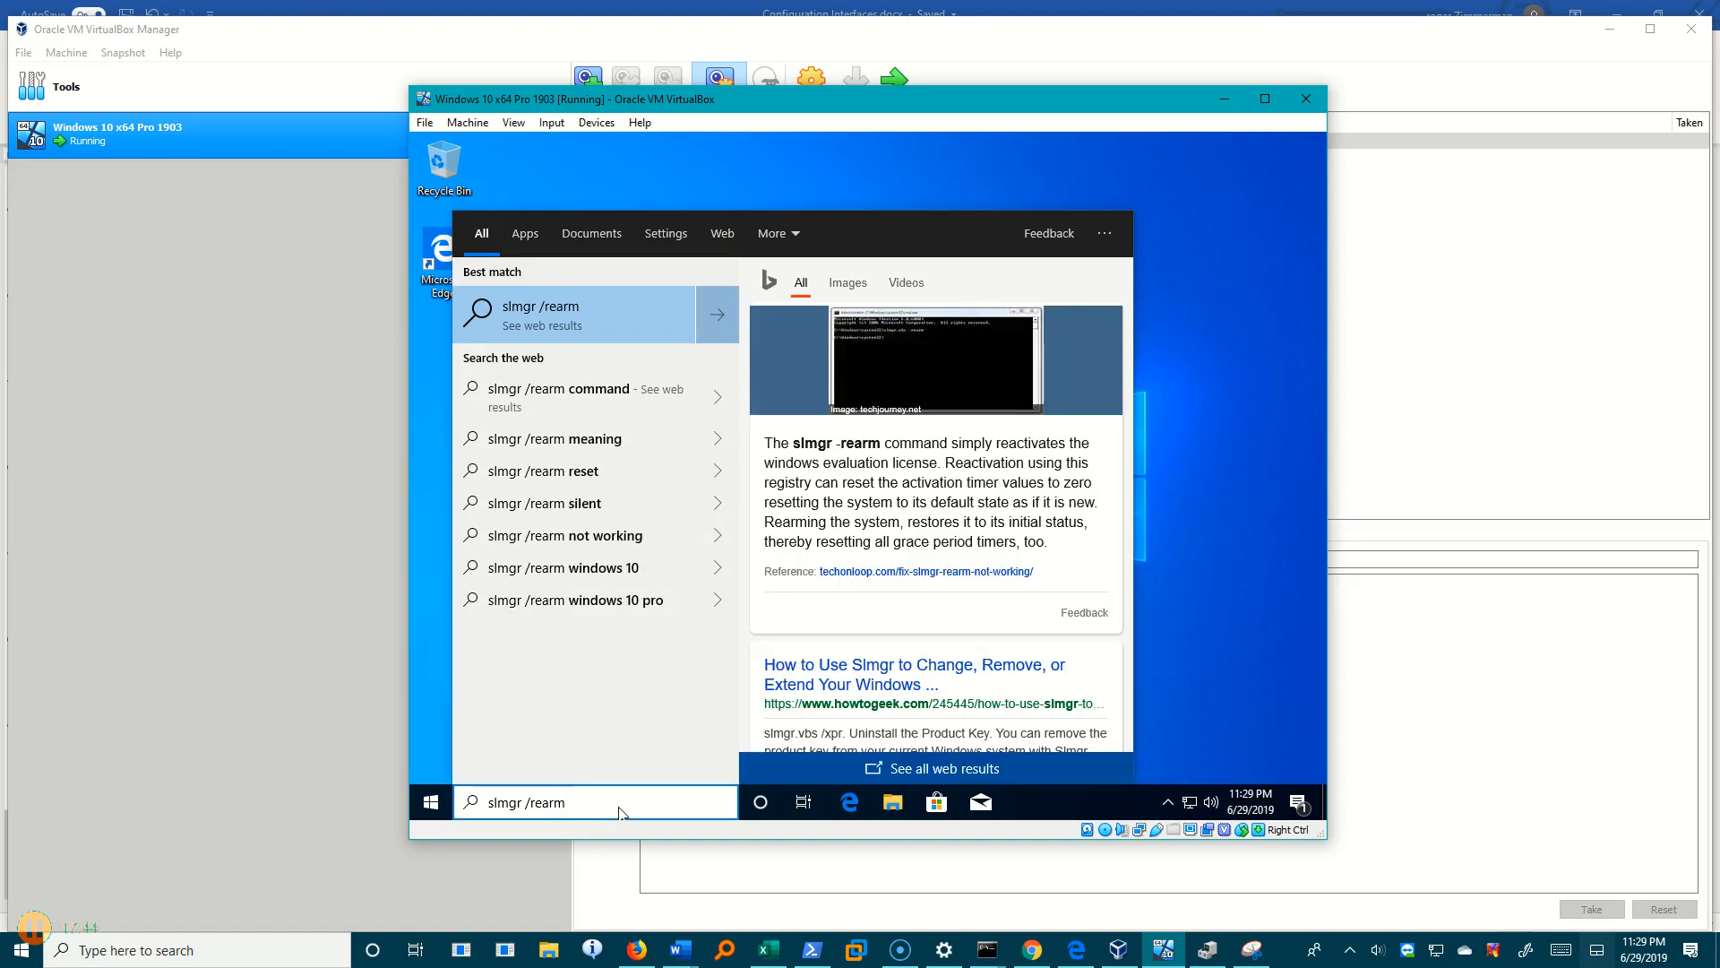
click(620, 787)
click(1187, 238)
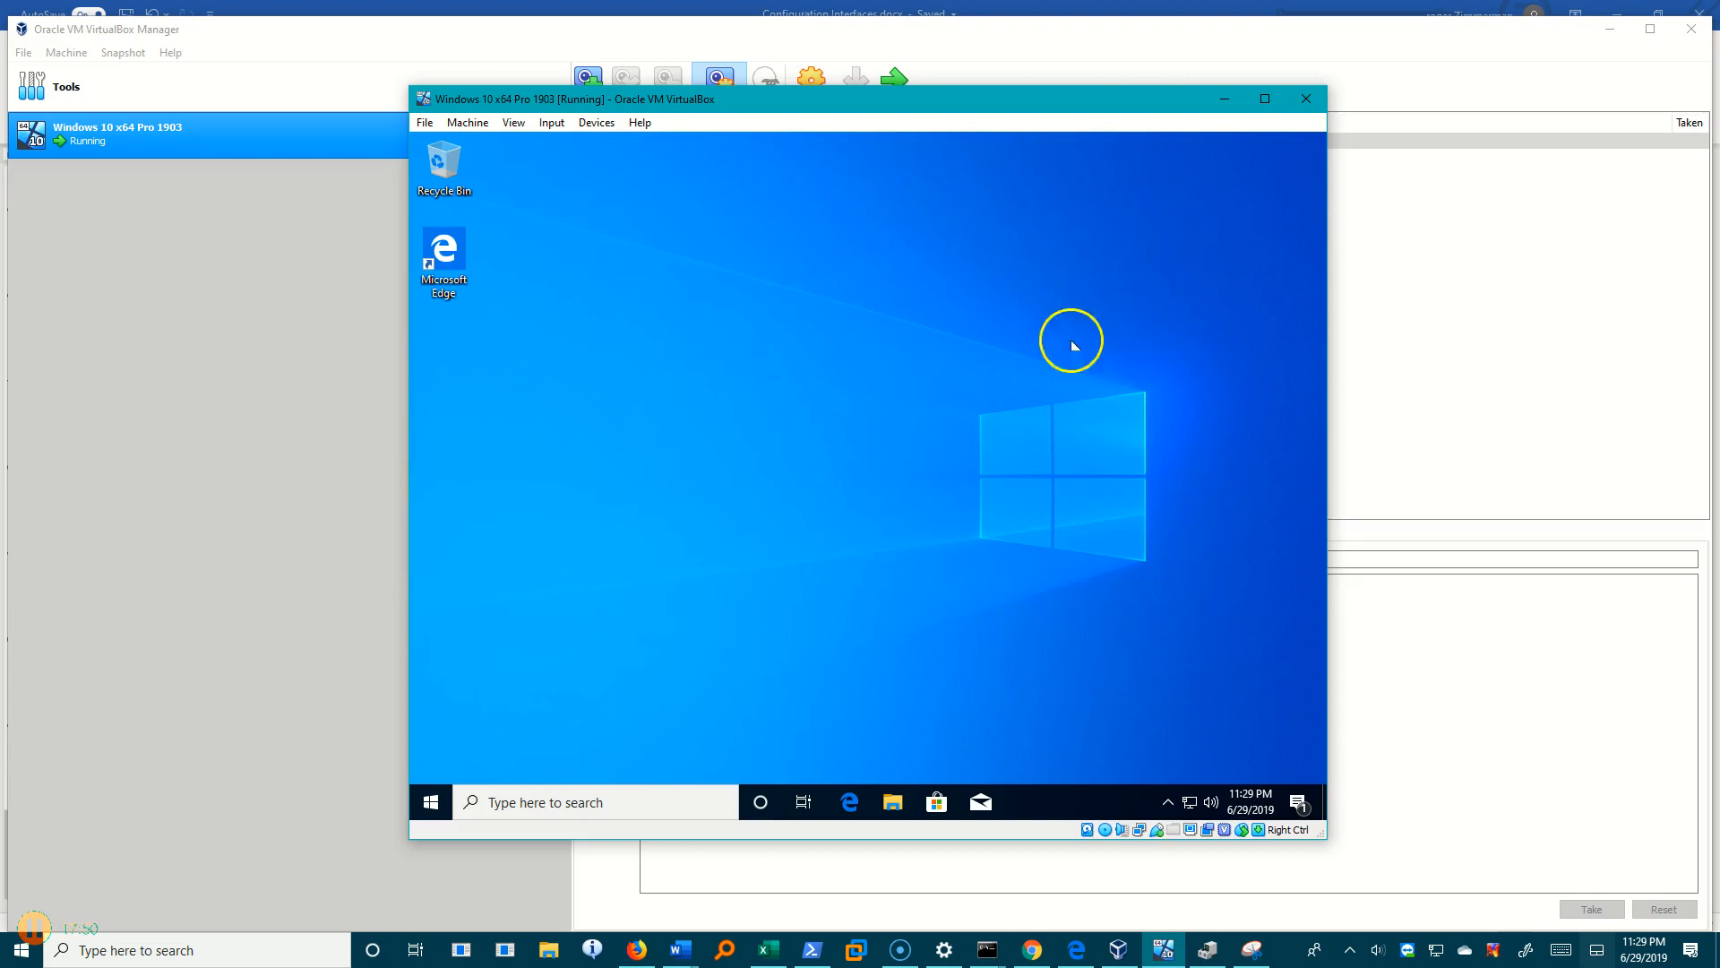